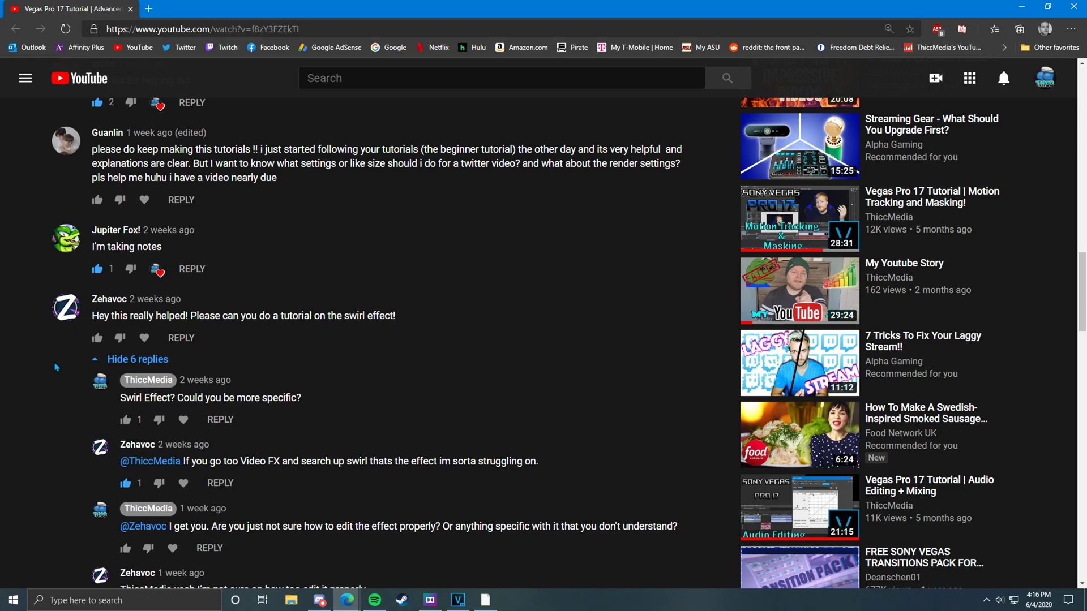
Step: Read the comment replies about the swirl effect and switch to VEGAS Pro
scroll(56, 367, down, 4)
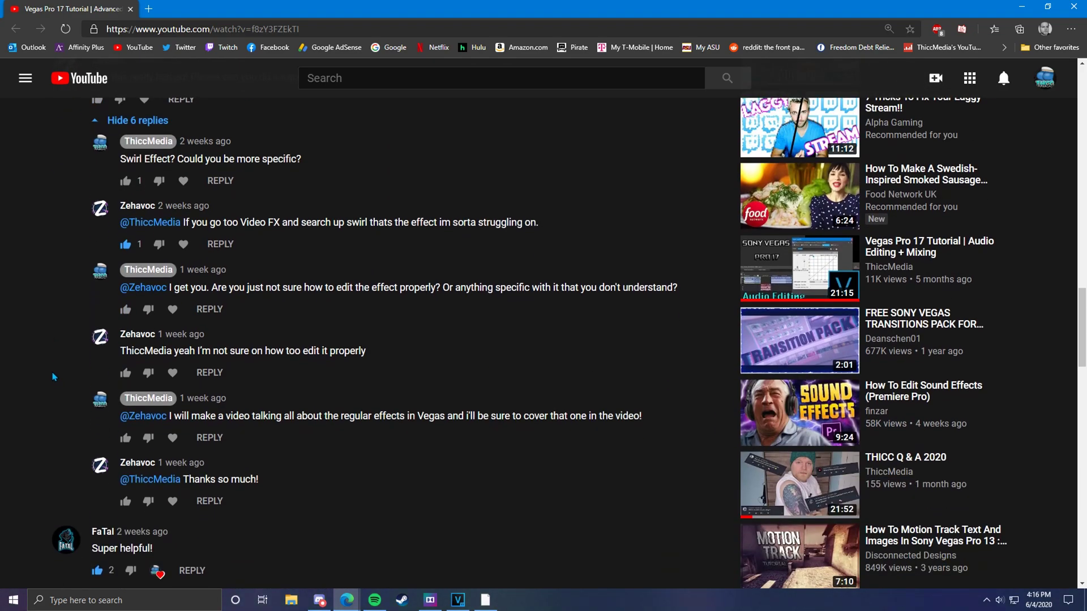
click(1022, 6)
click(458, 600)
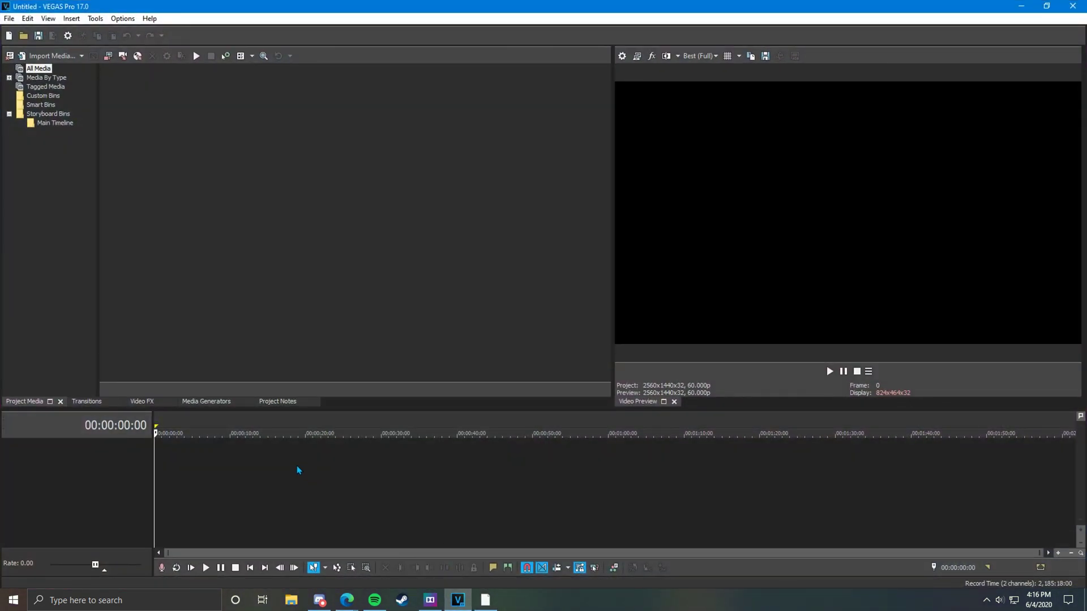
Step: Look through the full list of available video effects
click(142, 401)
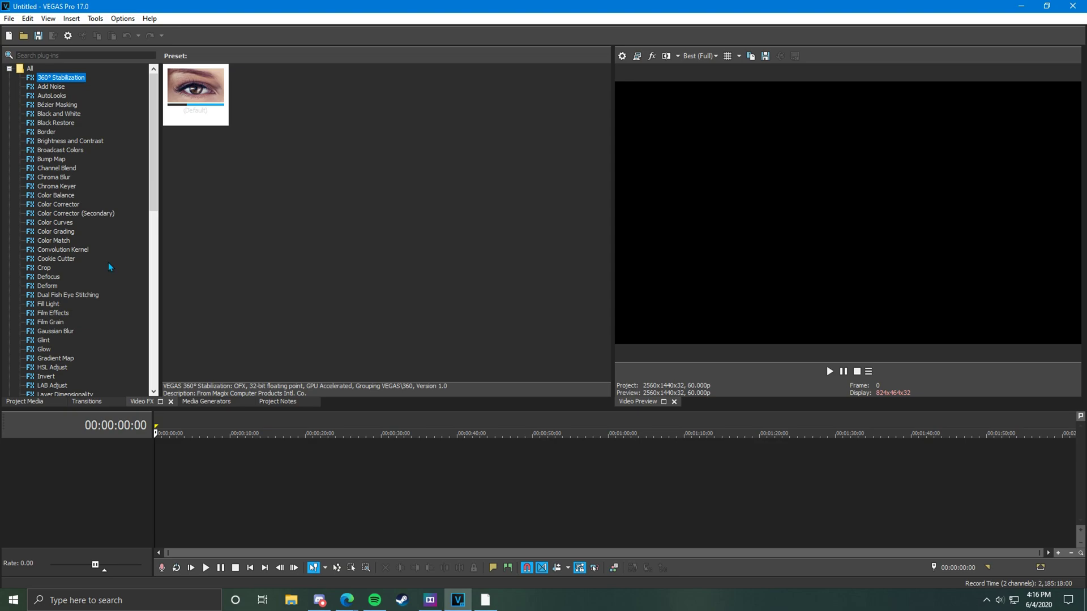
scroll(107, 266, down, 10)
scroll(105, 268, up, 10)
scroll(89, 212, down, 15)
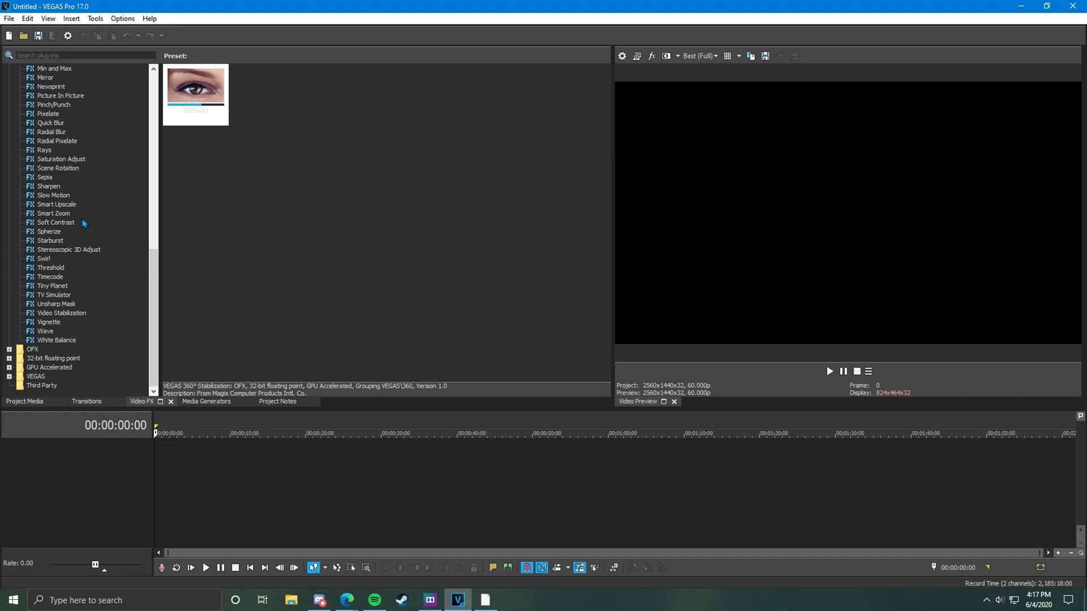
Step: Import the Amazon Office Chair video from the THICCMEDIA Reviews folder and place it at the start of the timeline
click(24, 402)
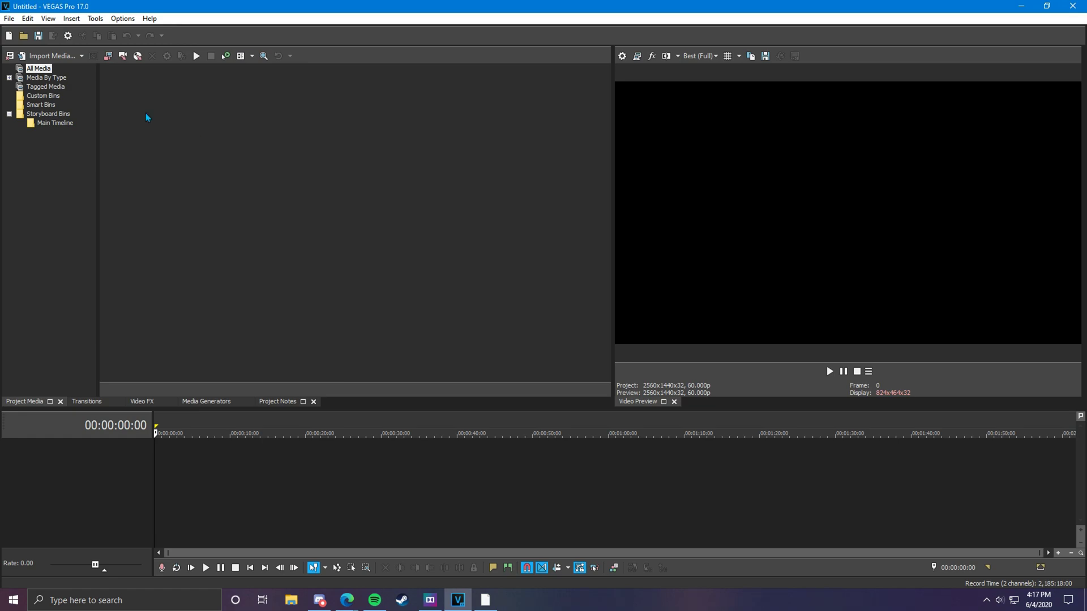
click(51, 55)
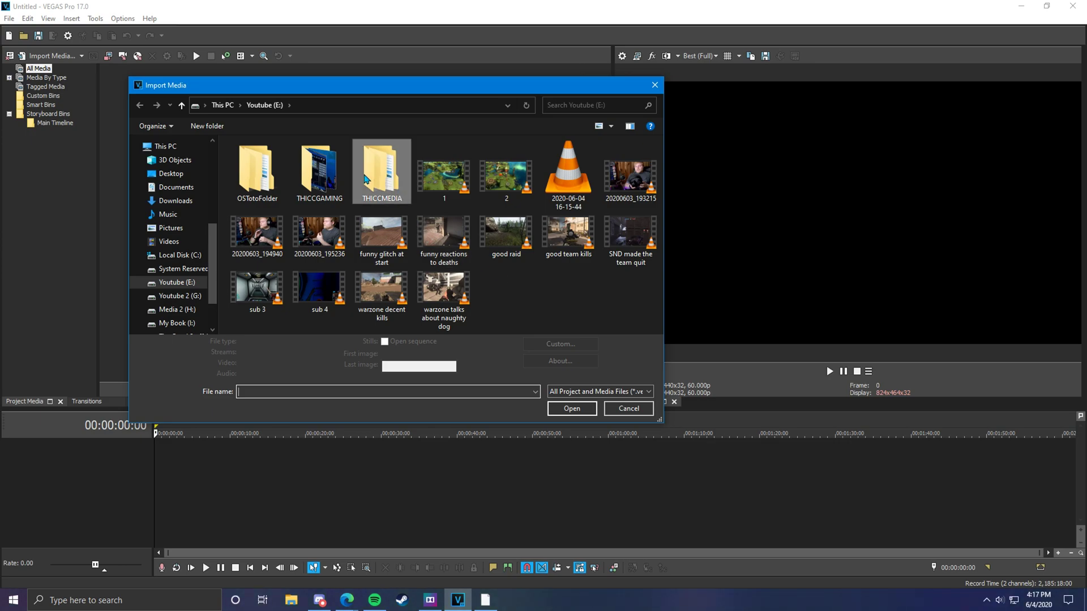
double_click(379, 176)
double_click(460, 184)
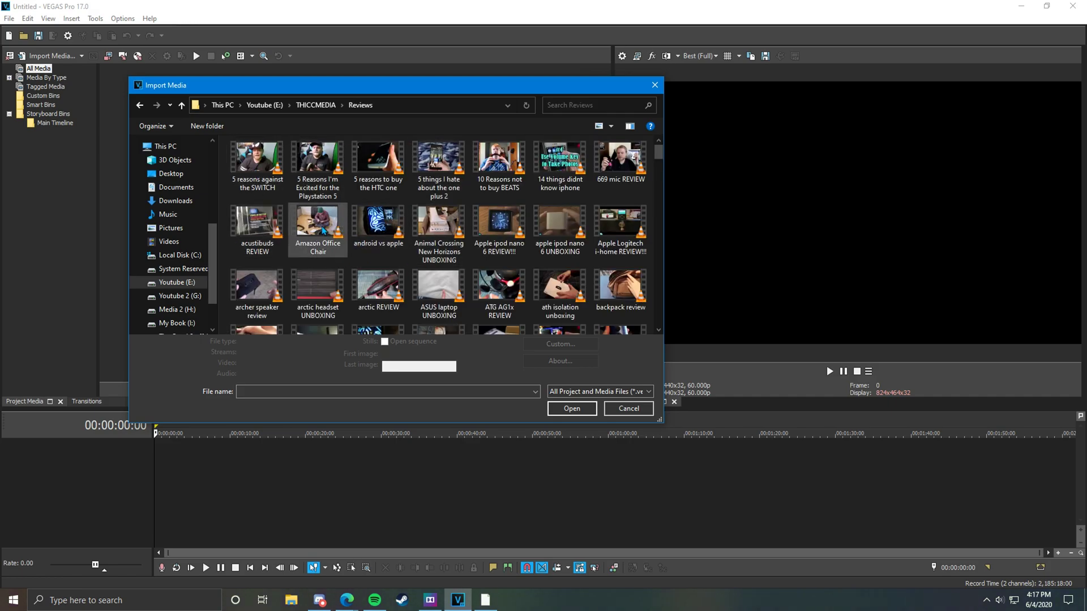
double_click(328, 247)
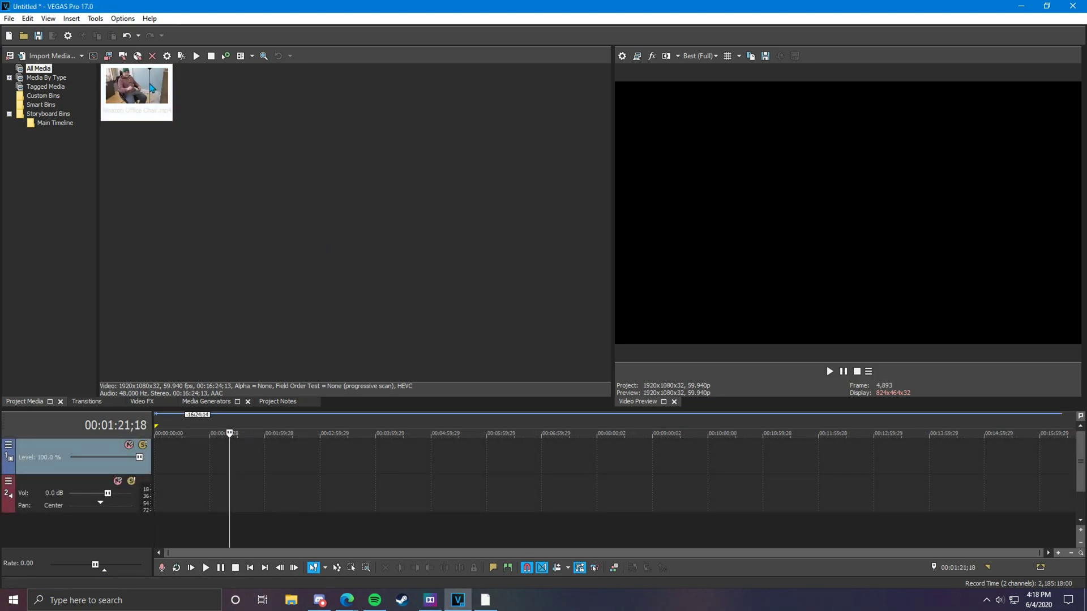
drag(196, 417, 171, 494)
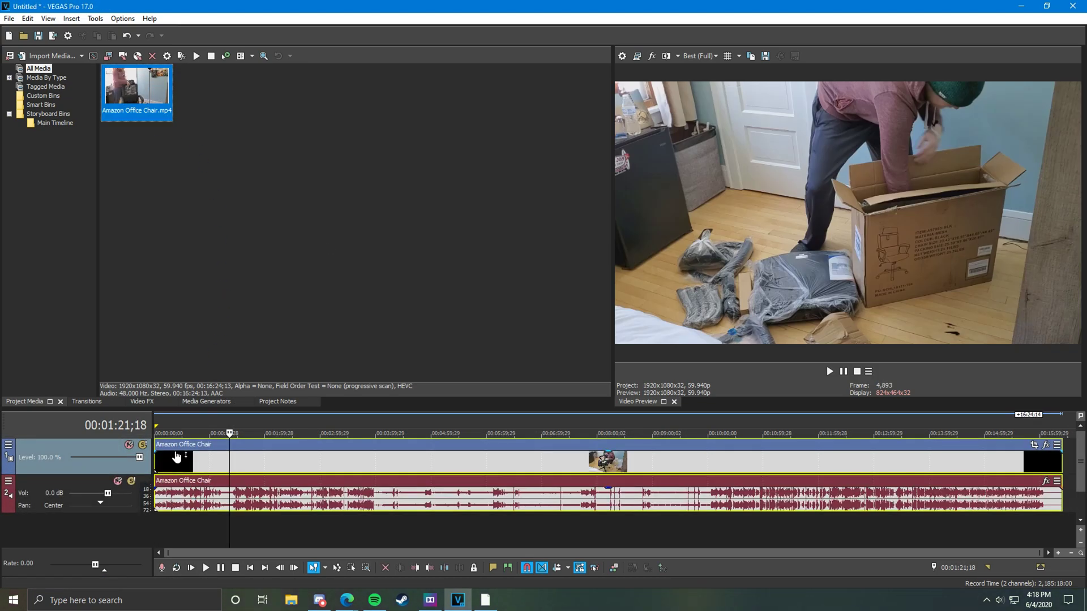
Step: Split the Amazon Office Chair clip at 00:02:37;21
click(230, 474)
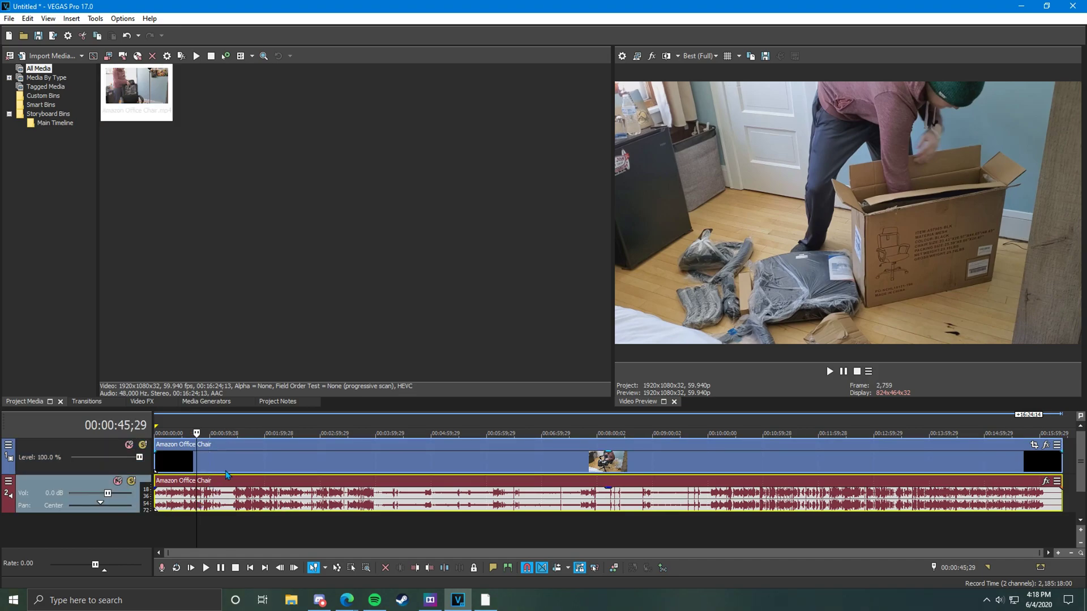
click(300, 471)
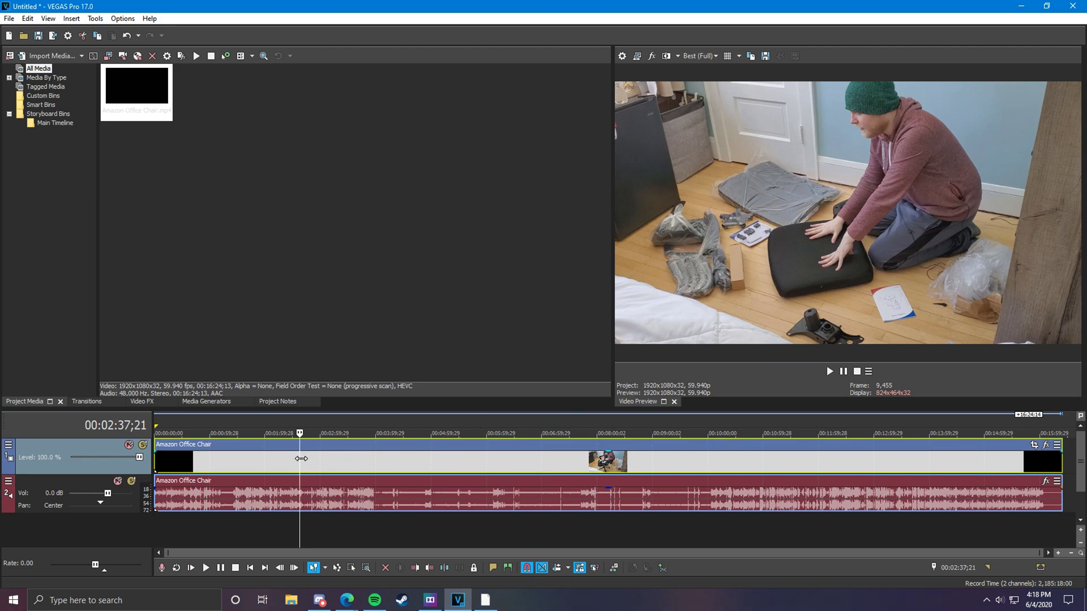
scroll(301, 458, up, 5)
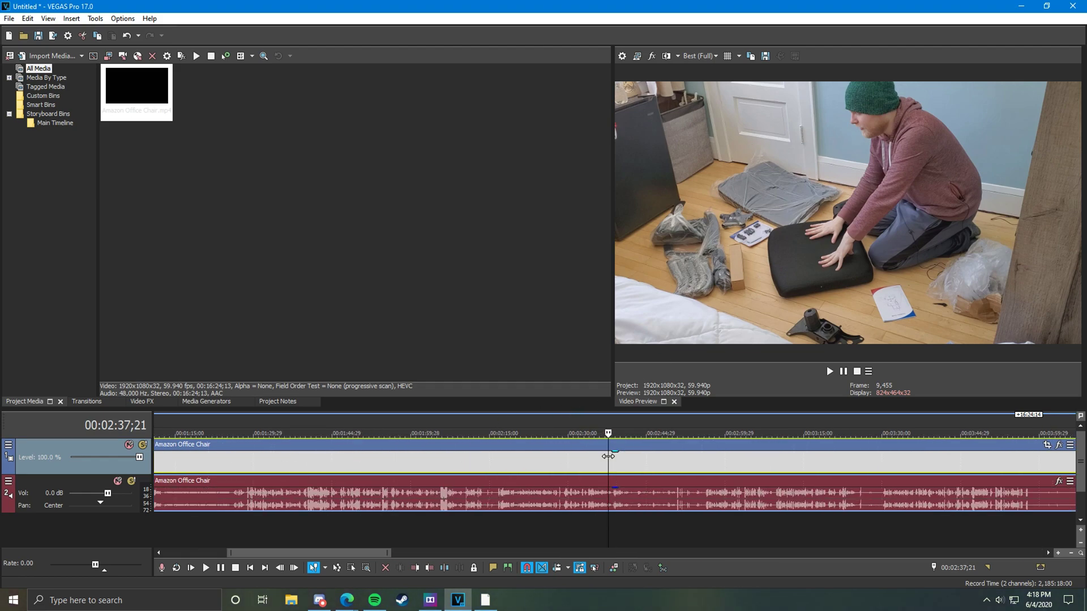
key(s)
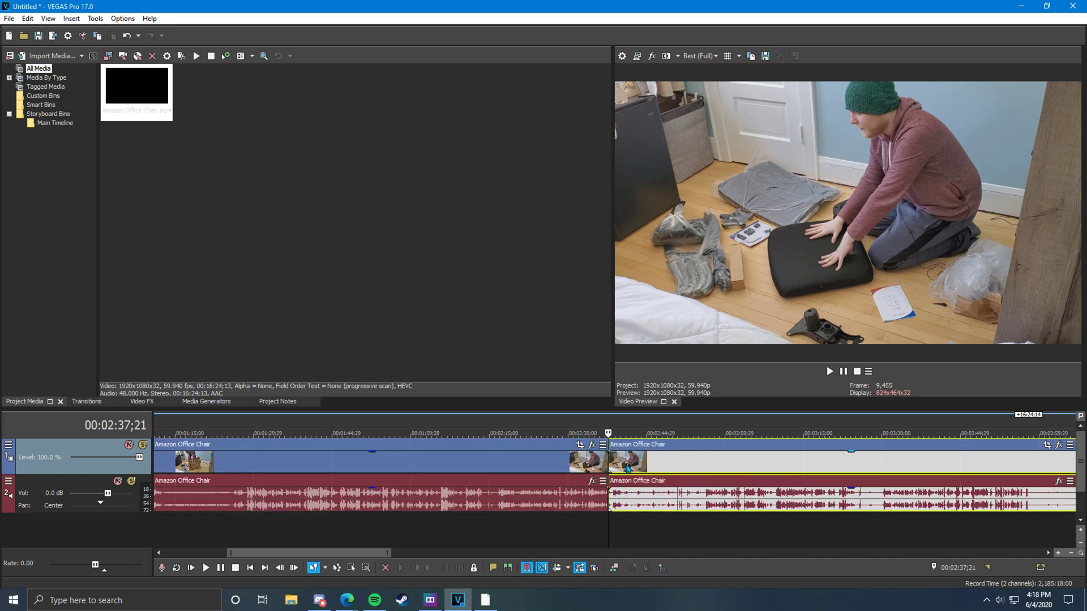
Step: Split the clip again at 00:02:42;20 and move the playhead inside the short middle segment to 00:02:40;11
click(627, 467)
click(635, 469)
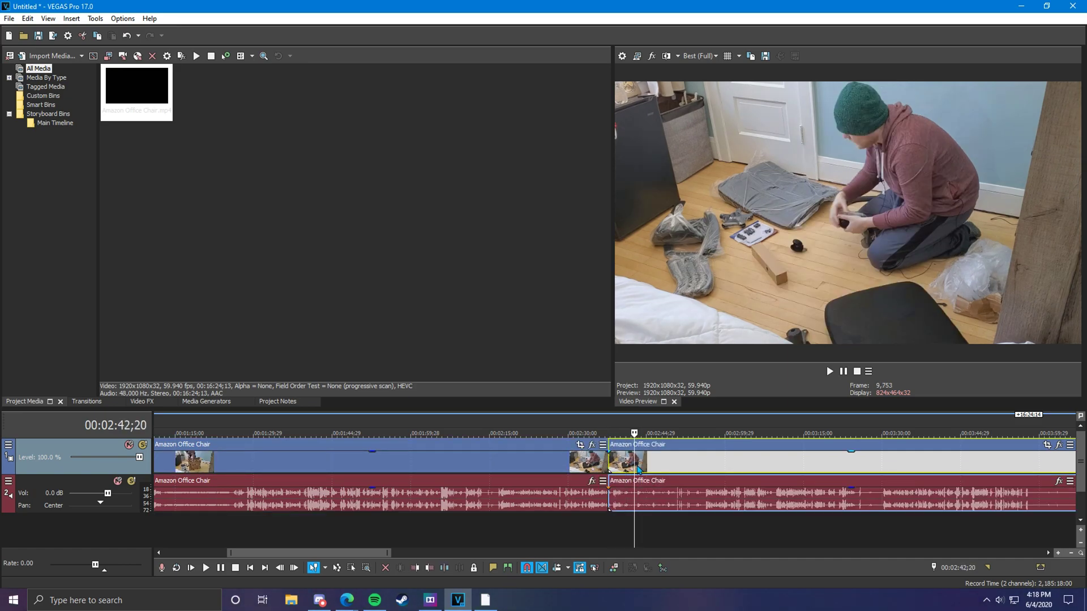
scroll(646, 505, up, 3)
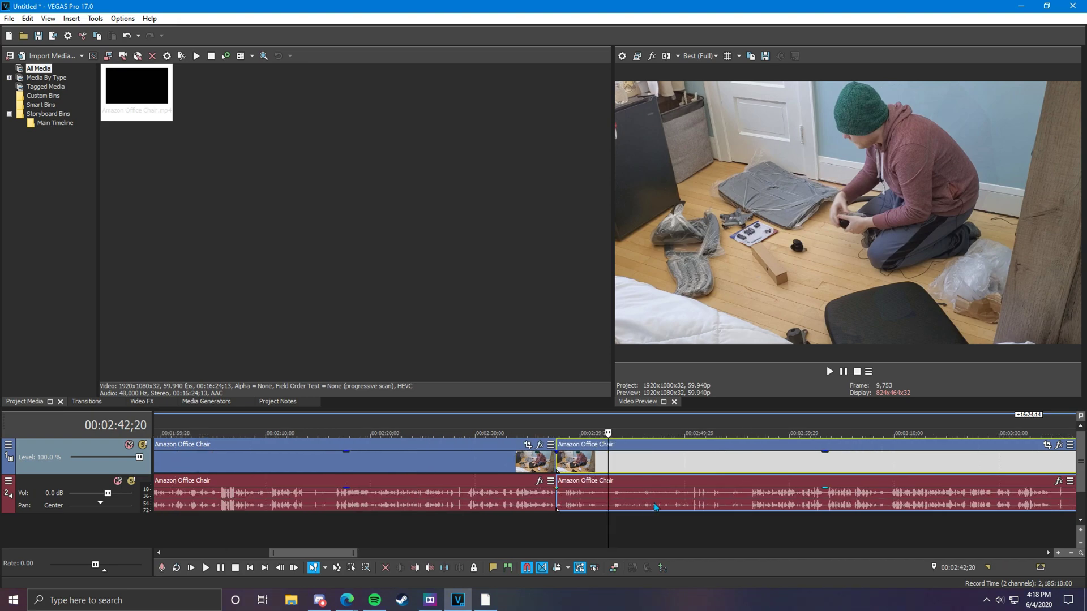
mouse_move(577, 465)
mouse_down()
mouse_move(515, 465)
mouse_move(621, 461)
mouse_move(577, 468)
mouse_up()
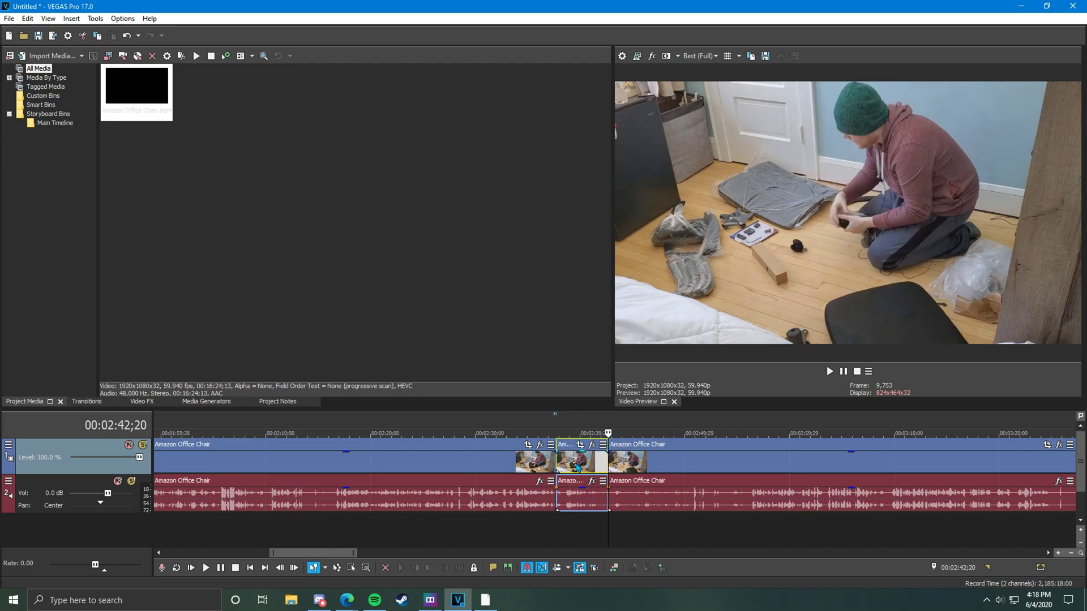
click(576, 467)
key(space)
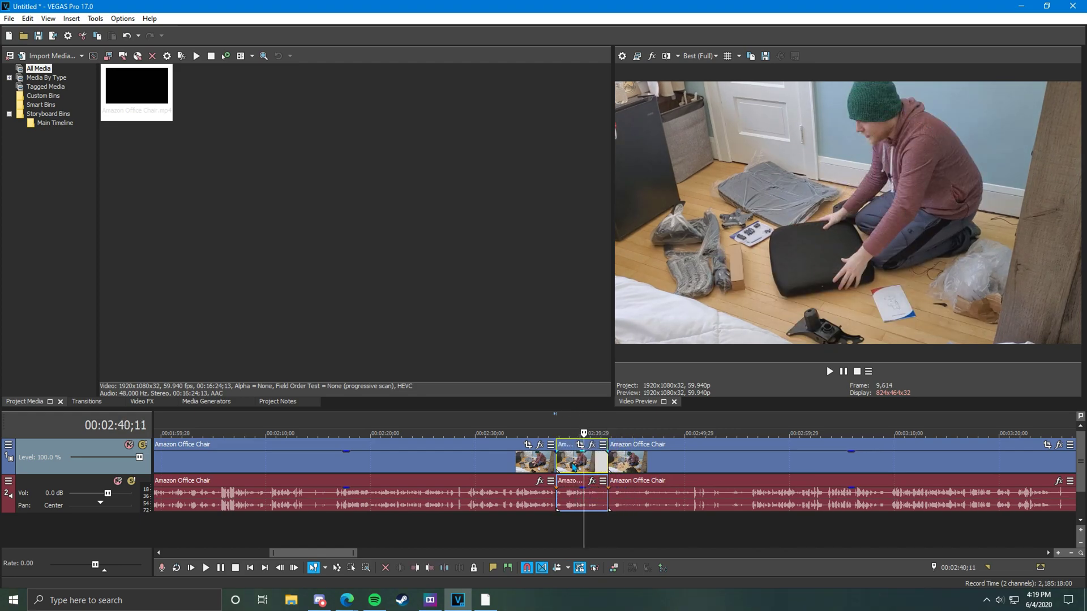
Step: Try the Film Effects preset Very Old Film on the short middle segment, and remove the effect again
click(146, 402)
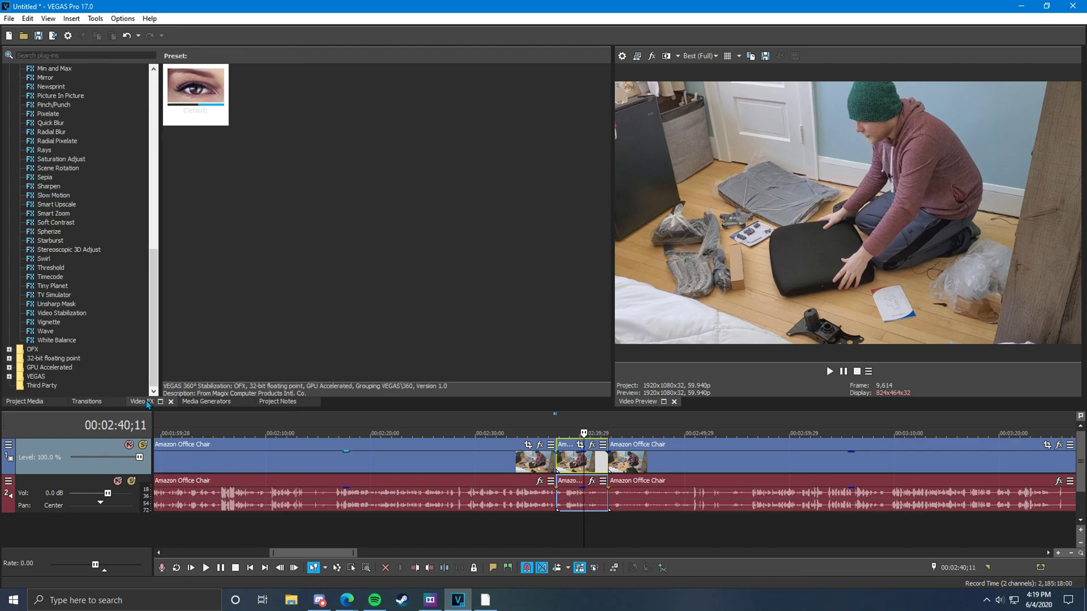
scroll(58, 165, up, 8)
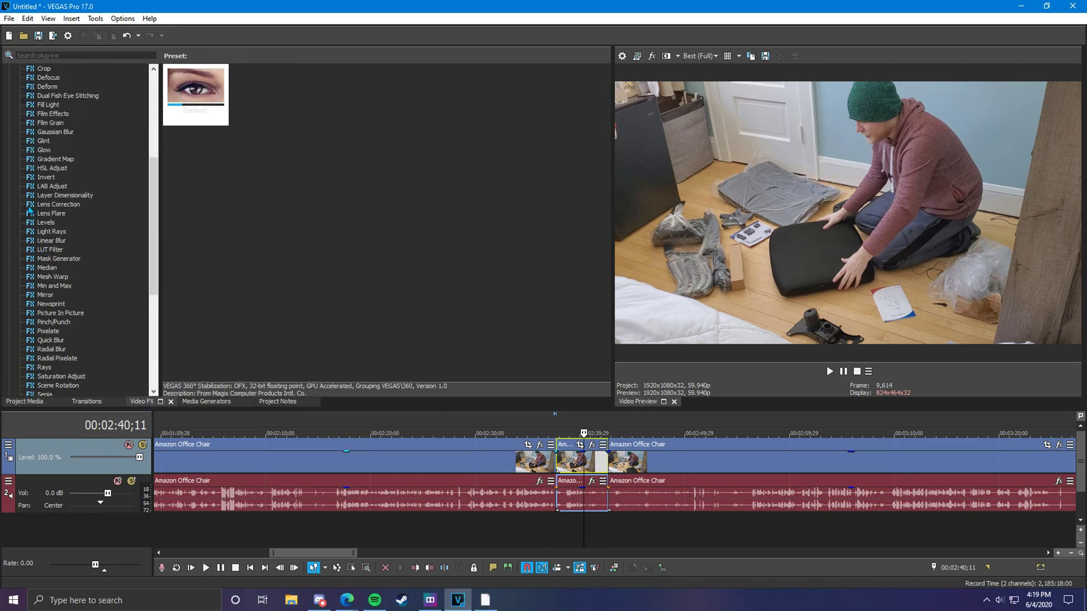
click(48, 115)
scroll(45, 136, up, 4)
click(261, 91)
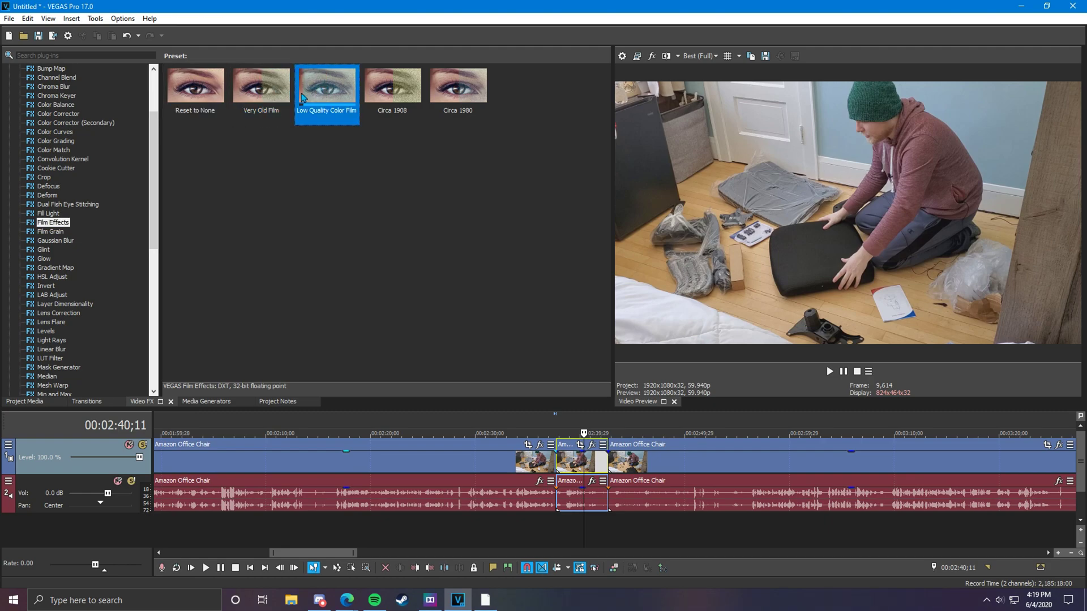
drag(423, 212, 579, 469)
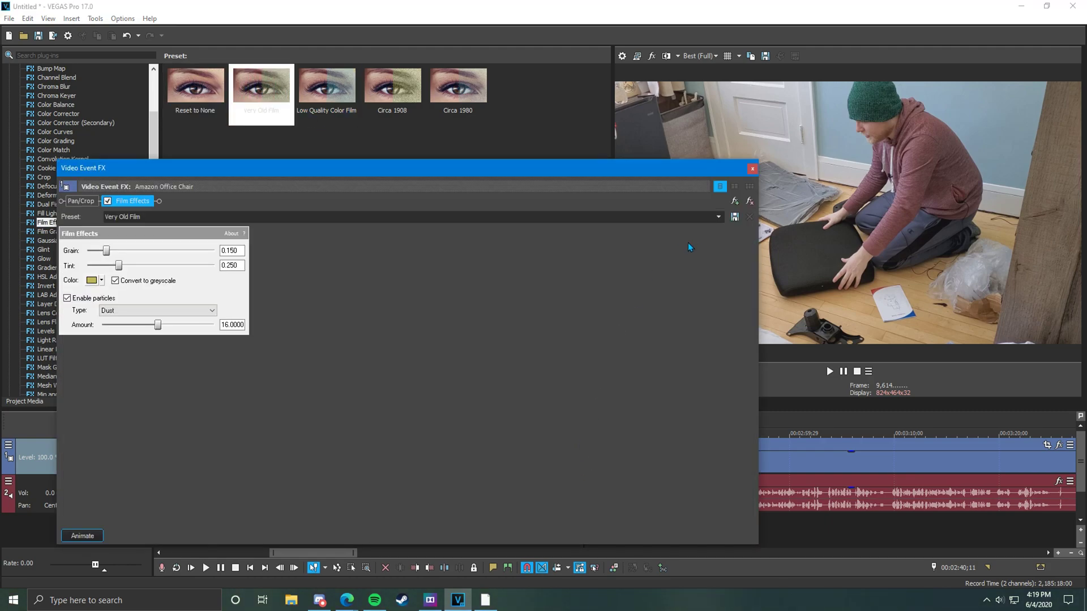
click(750, 201)
click(752, 168)
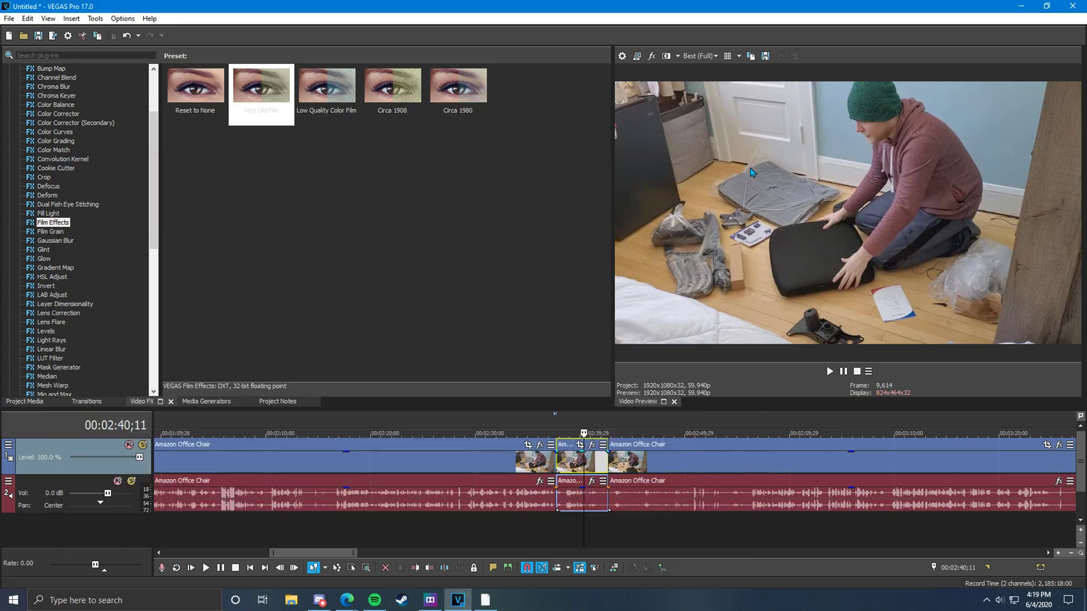
Step: View the plug-in chooser for the short middle segment's event effects without adding any effect
scroll(580, 472, up, 6)
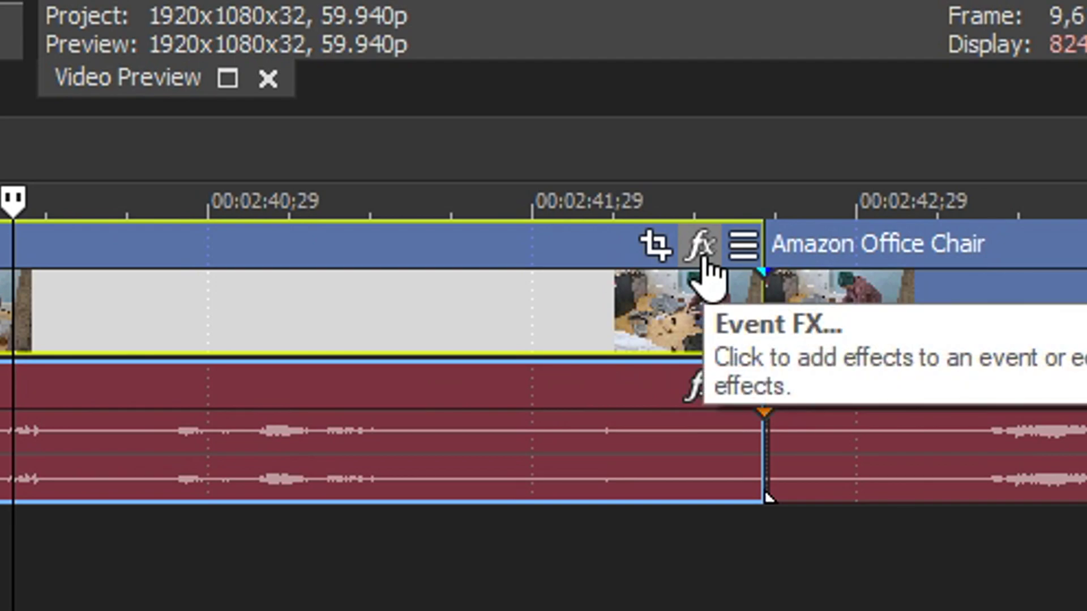
click(702, 250)
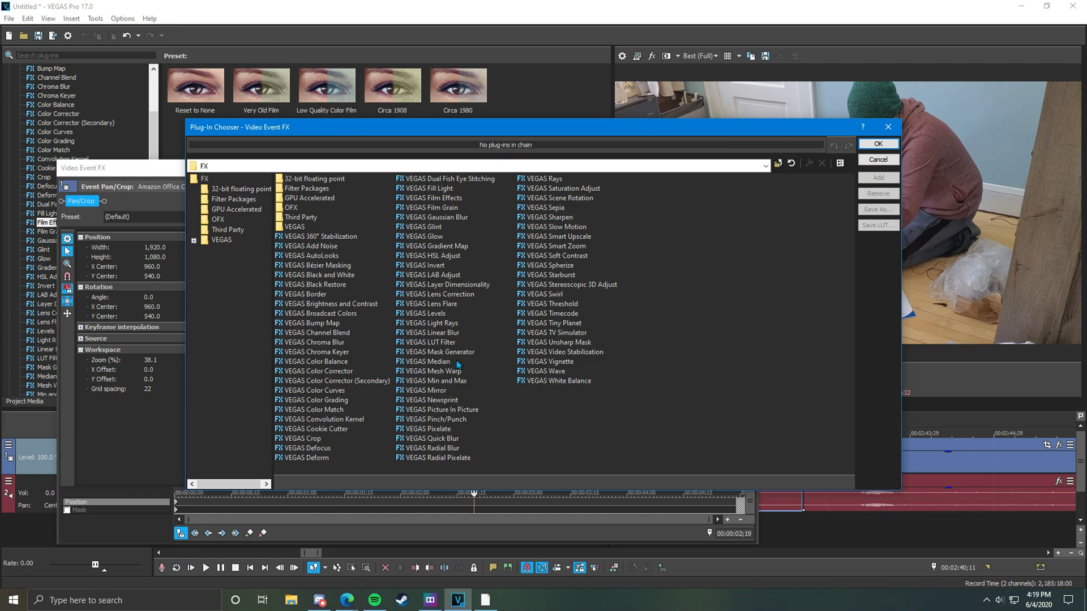
click(879, 159)
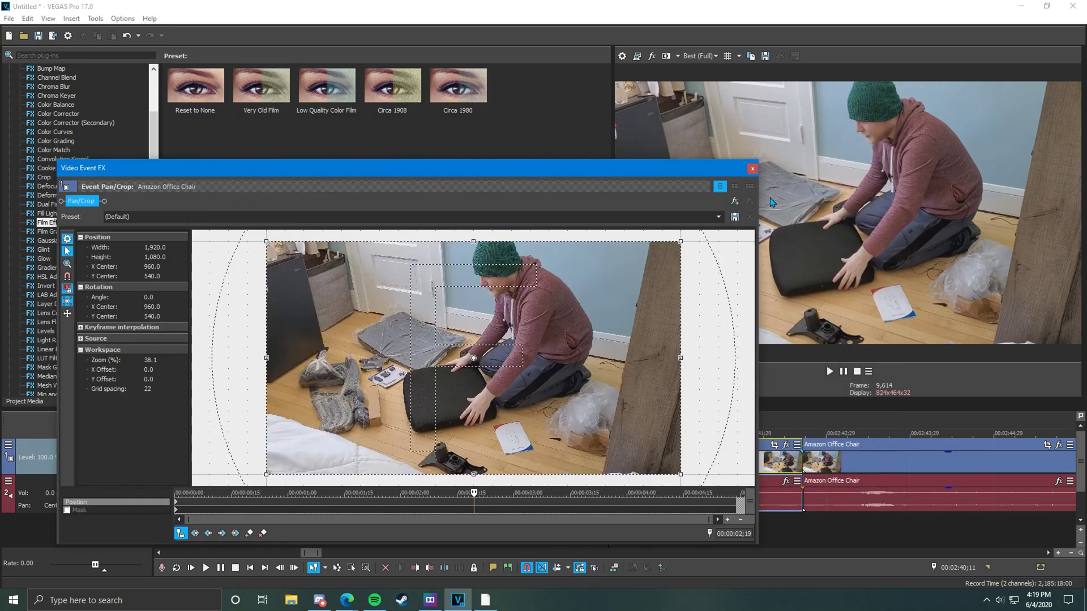
click(754, 168)
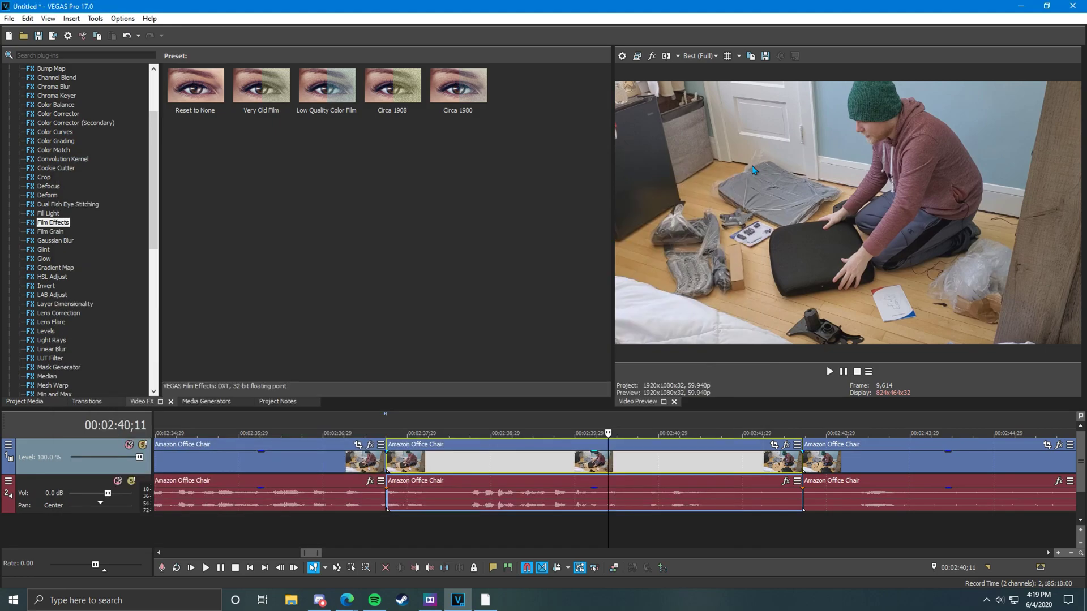
Step: Examine the presets of Border, Black and White, Black Restore, Color Balance and Color Corrector (Secondary)
click(54, 159)
scroll(64, 230, up, 4)
click(46, 131)
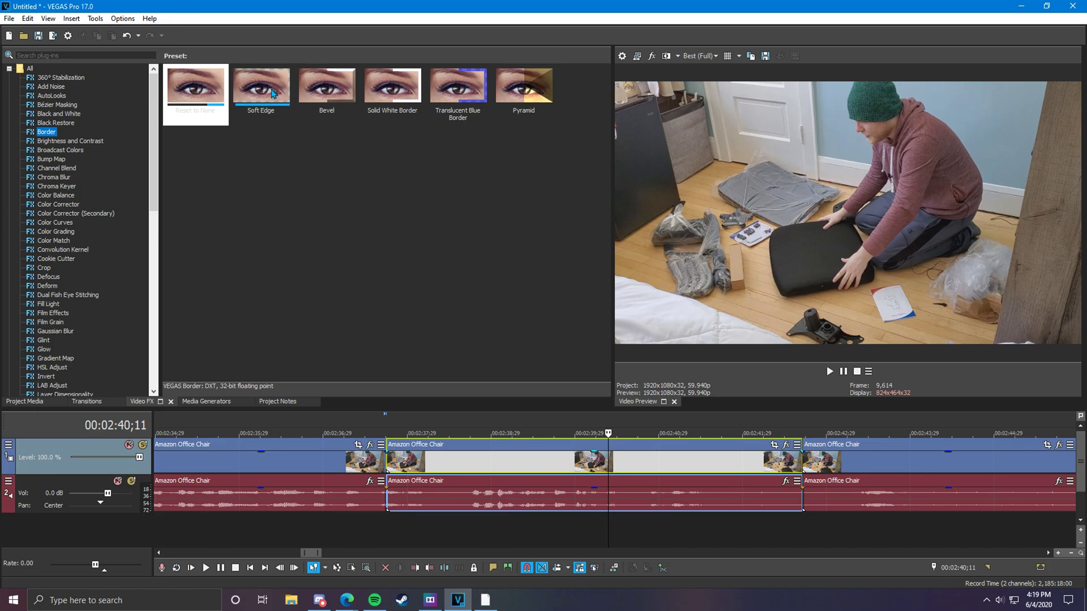
click(57, 114)
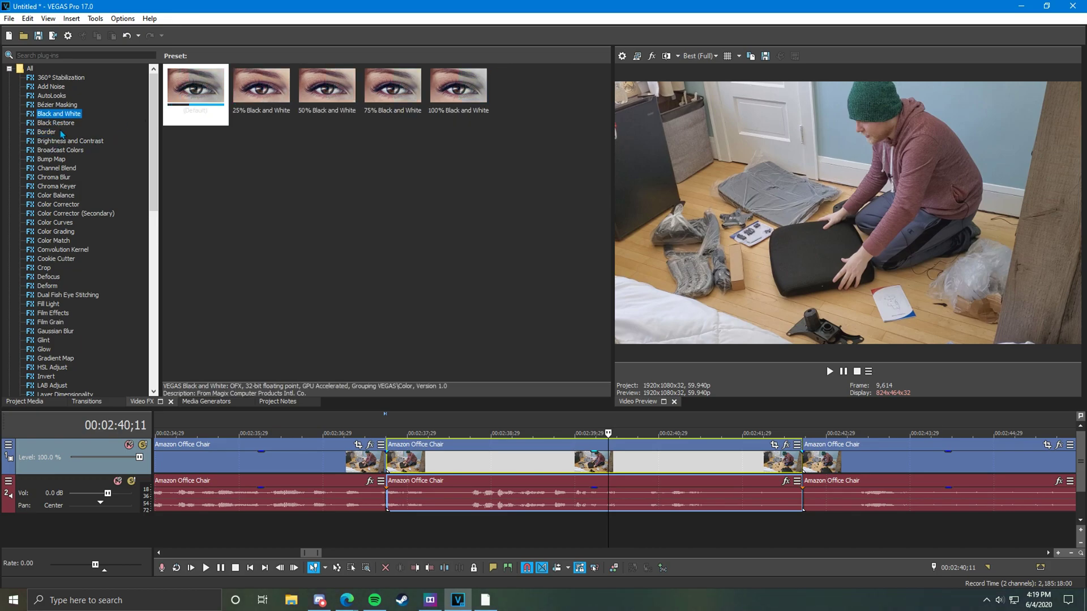
click(56, 123)
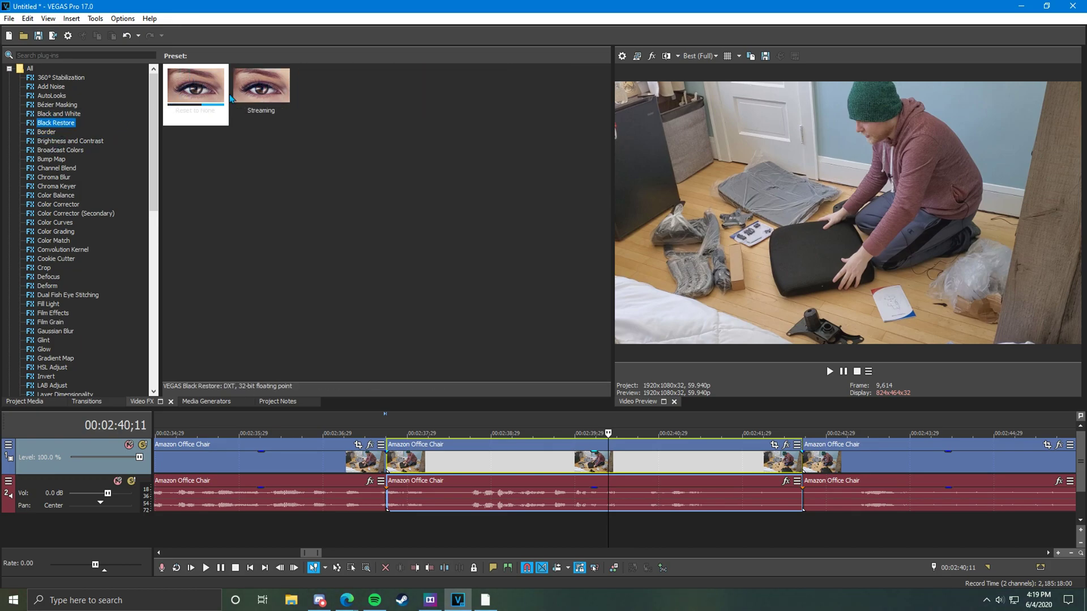
click(55, 196)
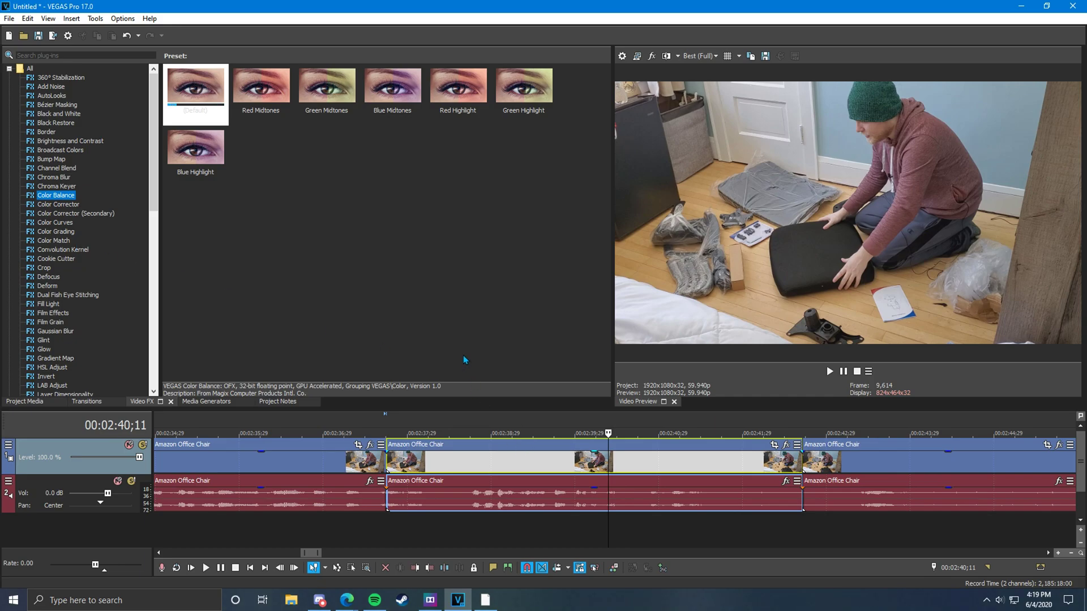
click(56, 213)
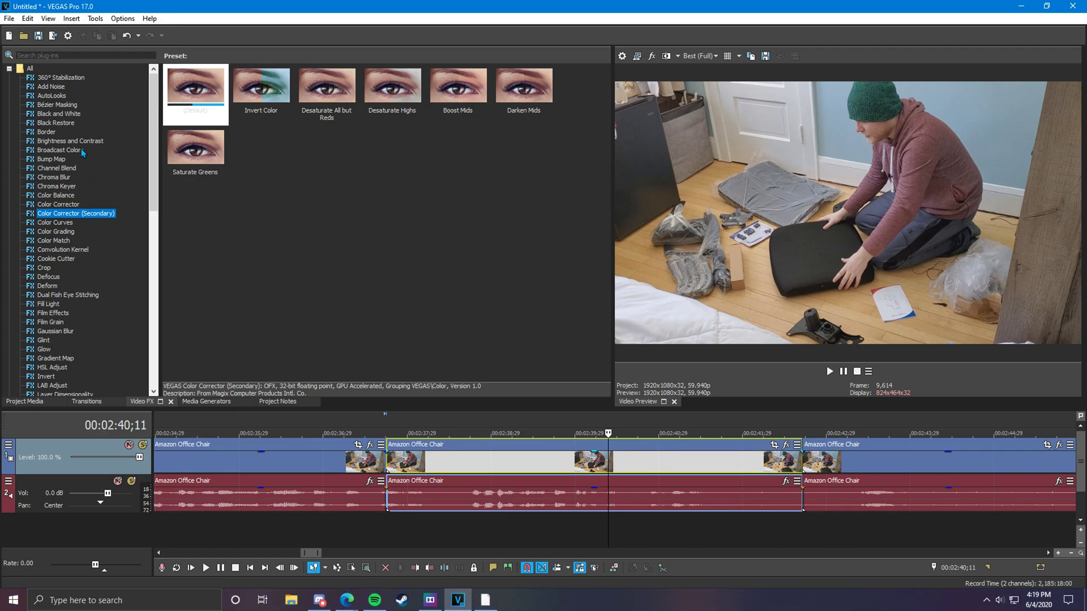
Step: Apply the Brightness and Contrast preset Darker to the short middle segment and lower its brightness to about -0.184
click(62, 145)
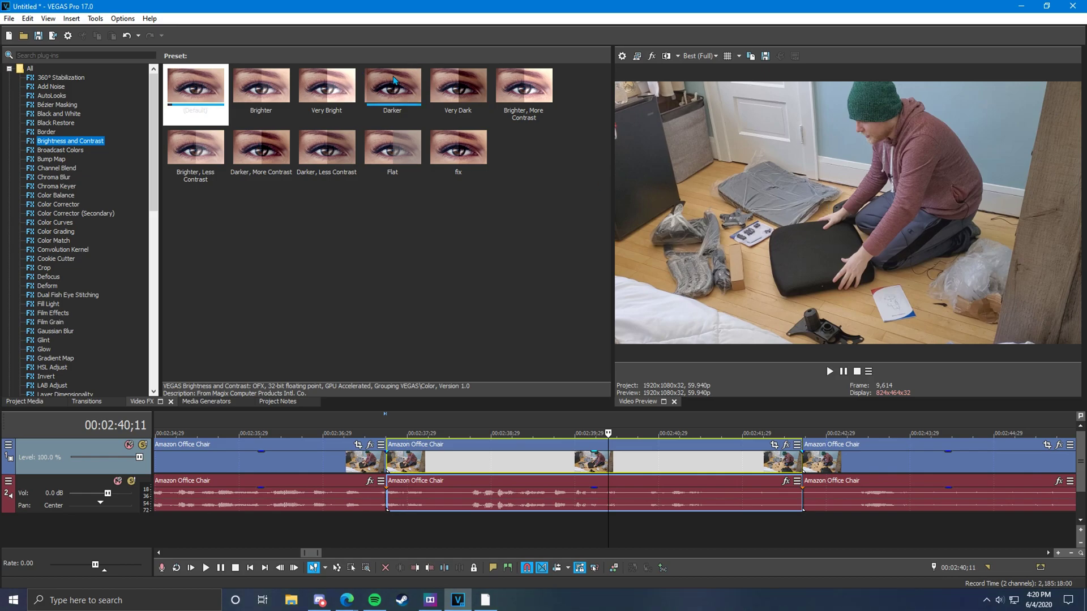
drag(392, 88, 515, 460)
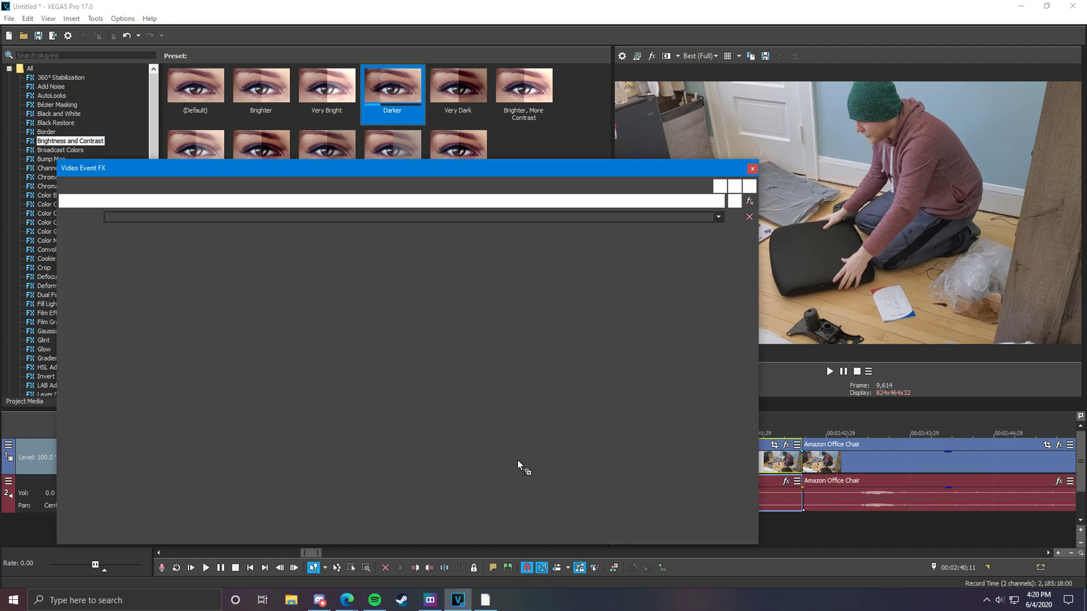
drag(669, 175, 743, 324)
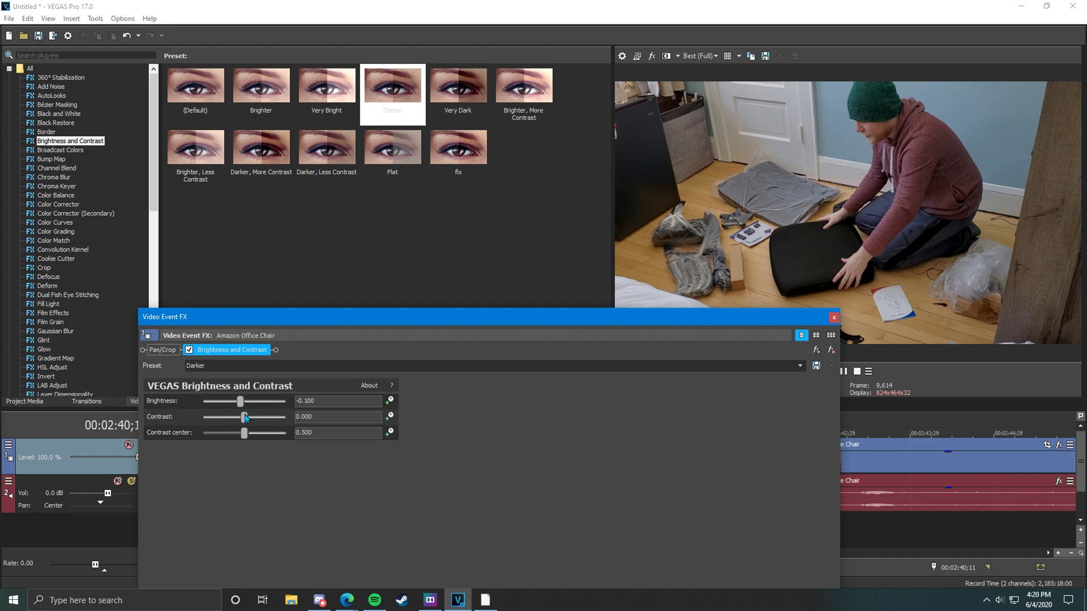
drag(240, 401, 234, 403)
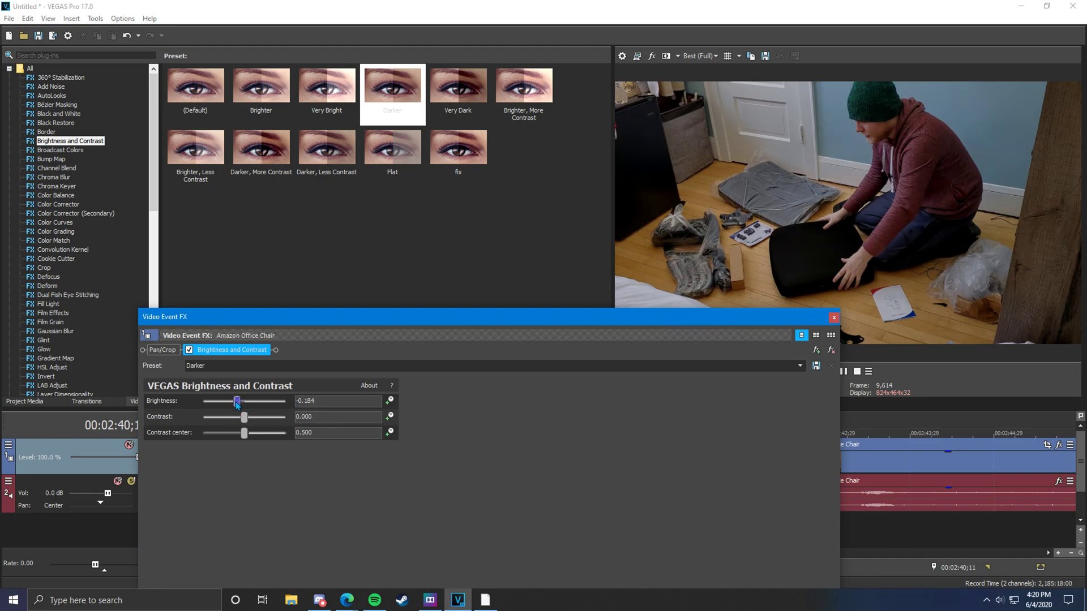
Step: Add a second Brightness and Contrast effect with the preset Brighter to the short middle segment
click(834, 319)
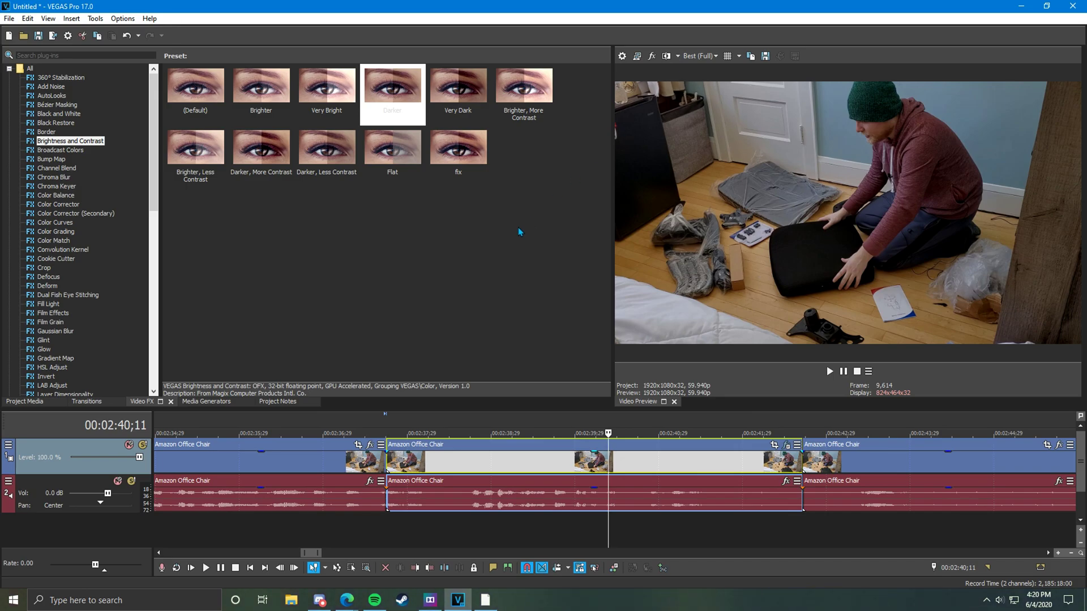
click(267, 90)
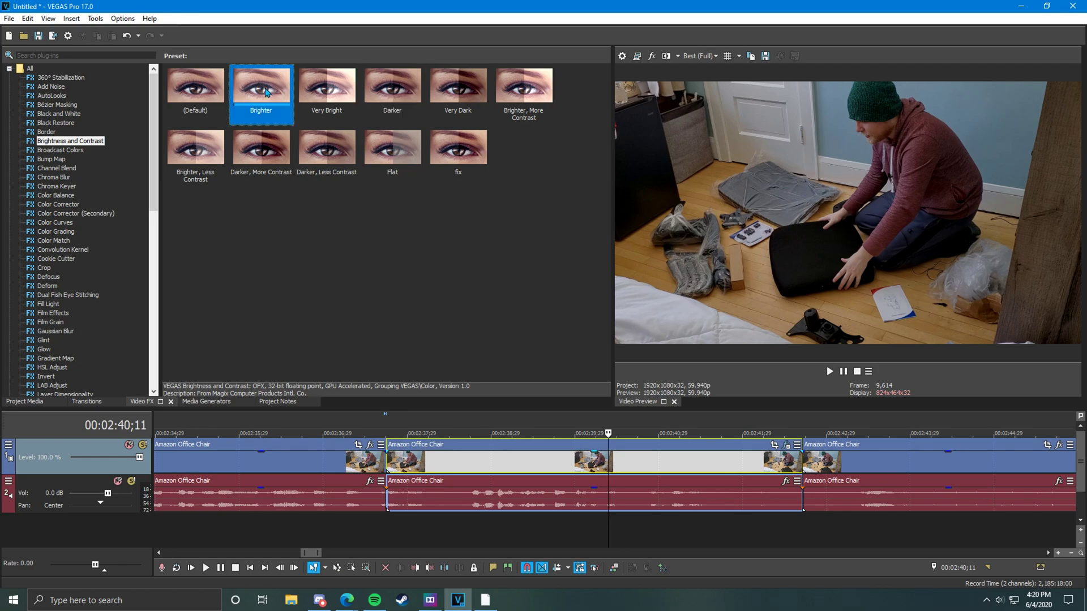
drag(266, 91, 512, 467)
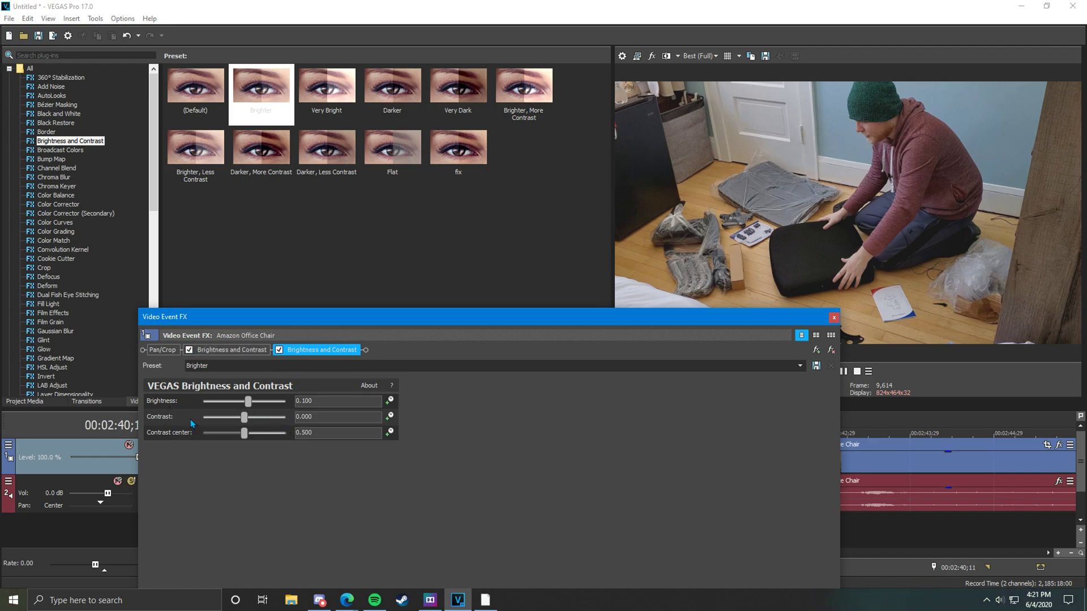
drag(250, 315, 187, 252)
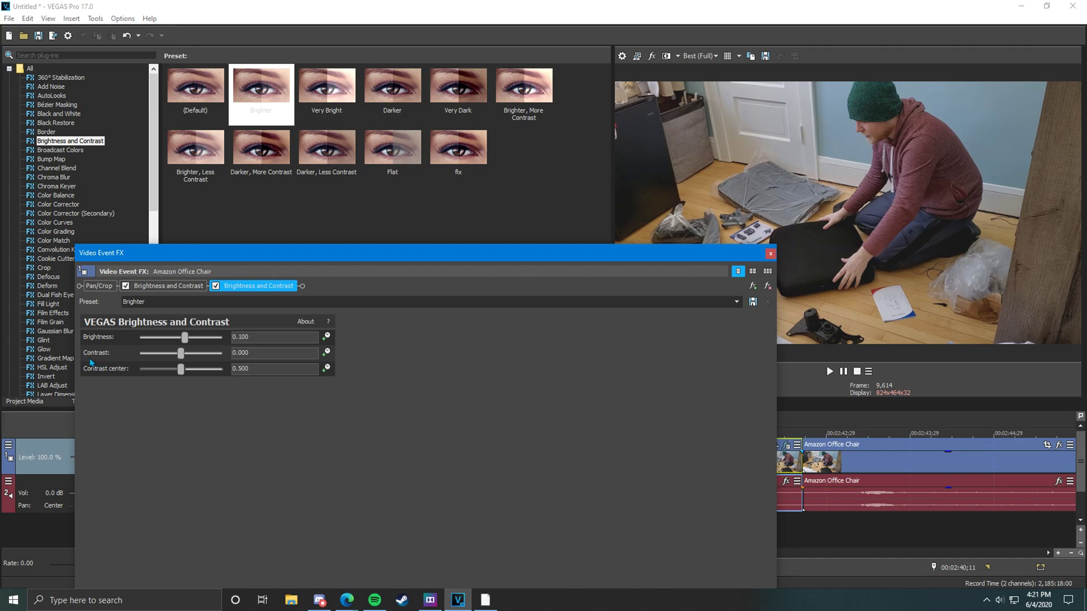
drag(238, 262, 326, 383)
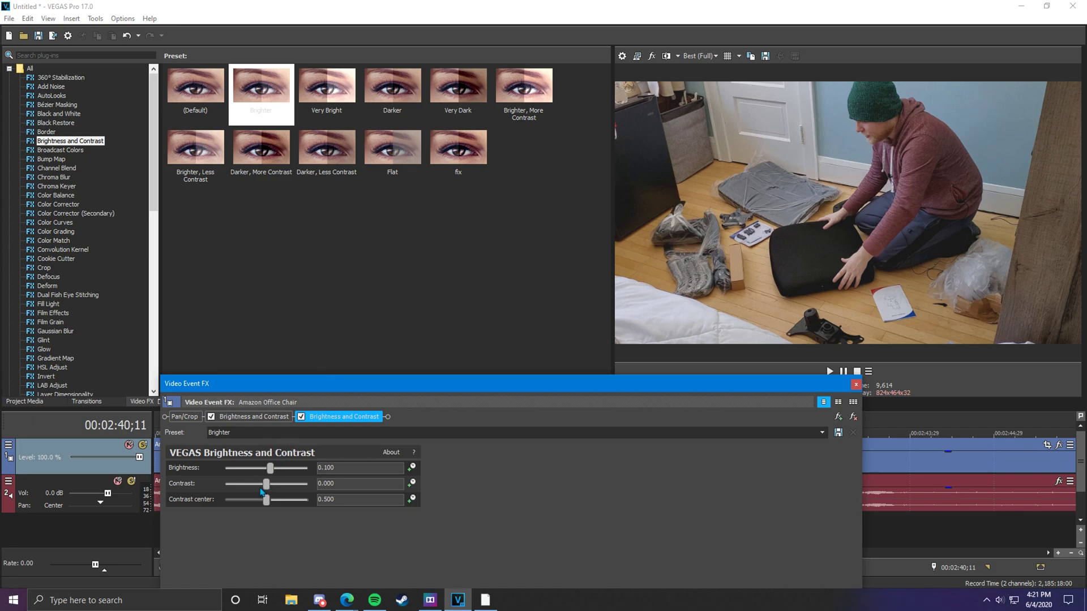
Step: Set the second Brightness and Contrast effect's contrast to about 0.102 and its brightness to about 0.116
drag(267, 485, 271, 486)
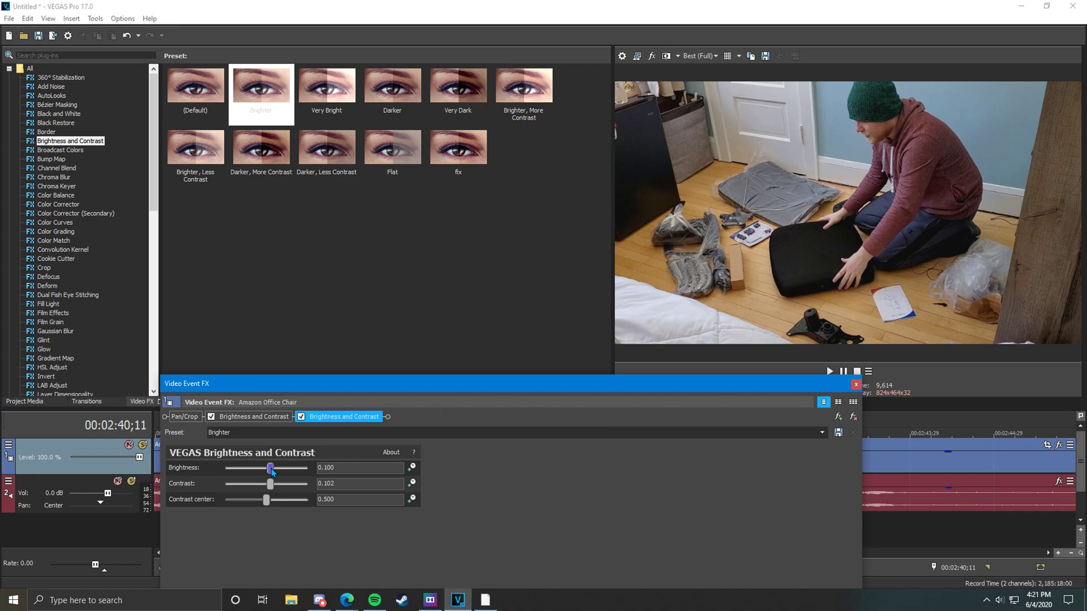
drag(272, 472, 278, 472)
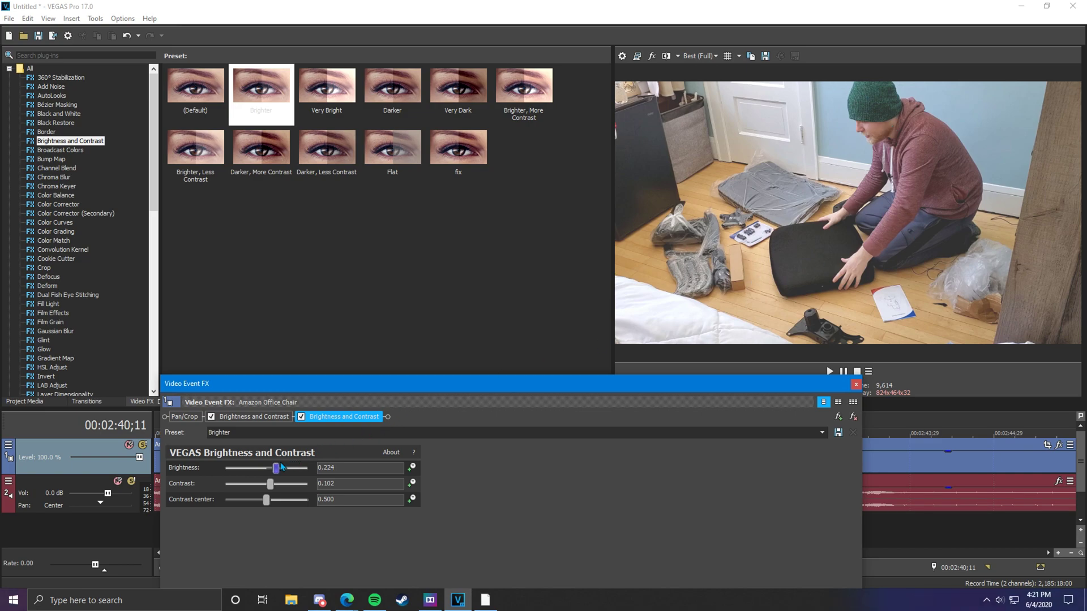
drag(277, 469, 274, 470)
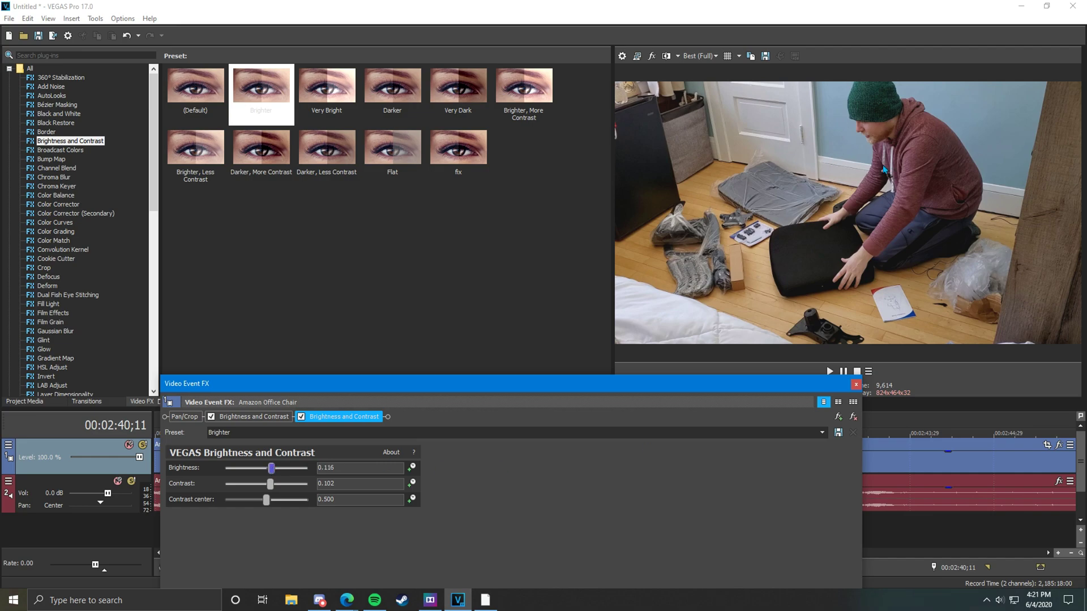
click(856, 384)
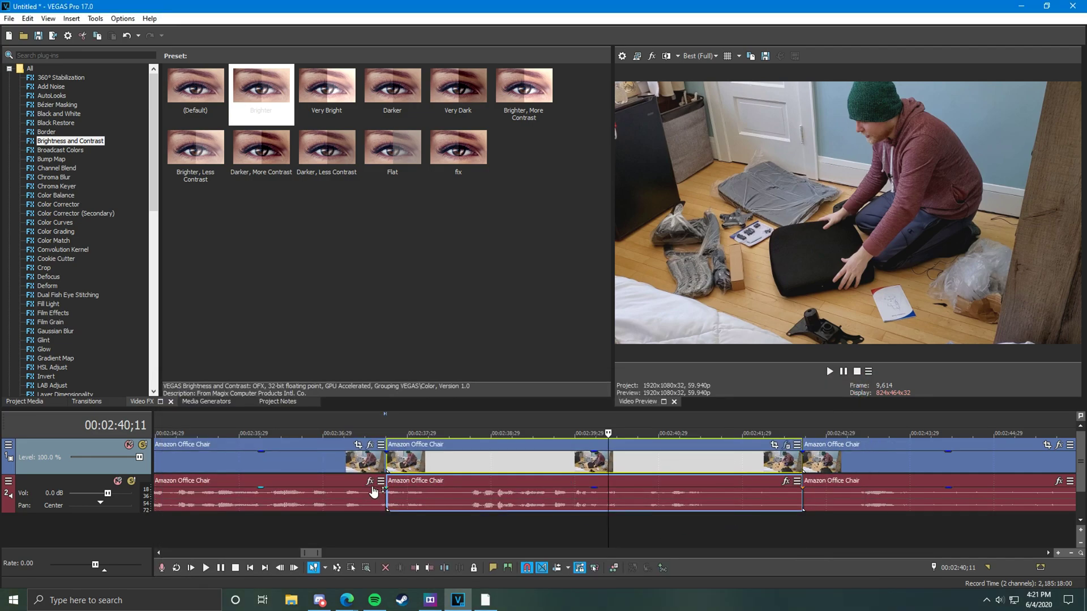
Step: Compare the preceding segment with the short middle one, and inspect its two Brightness and Contrast effects, switching the first off and on
click(350, 471)
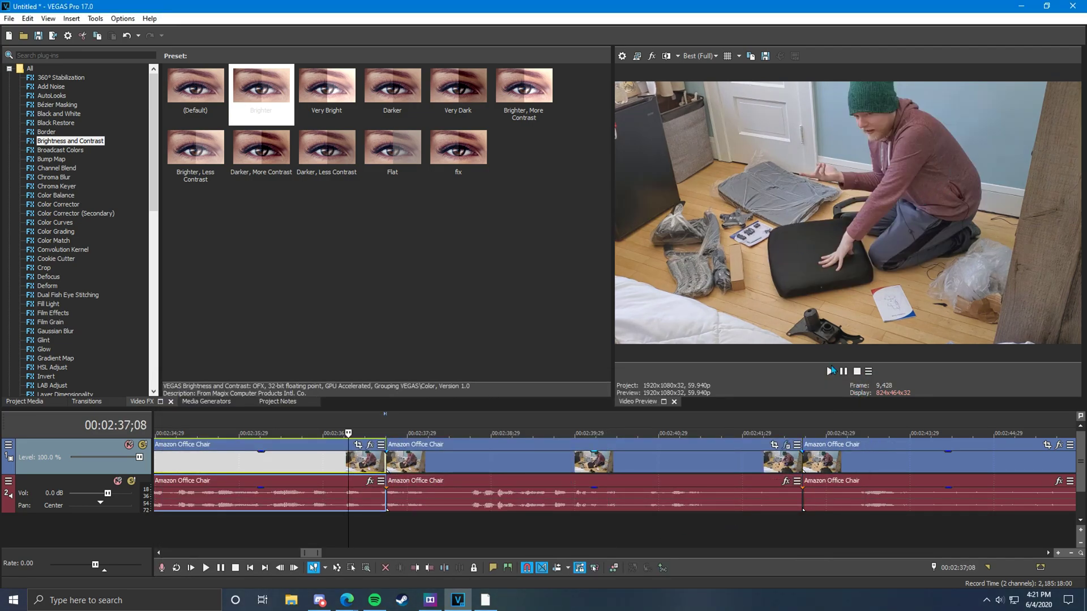
click(688, 462)
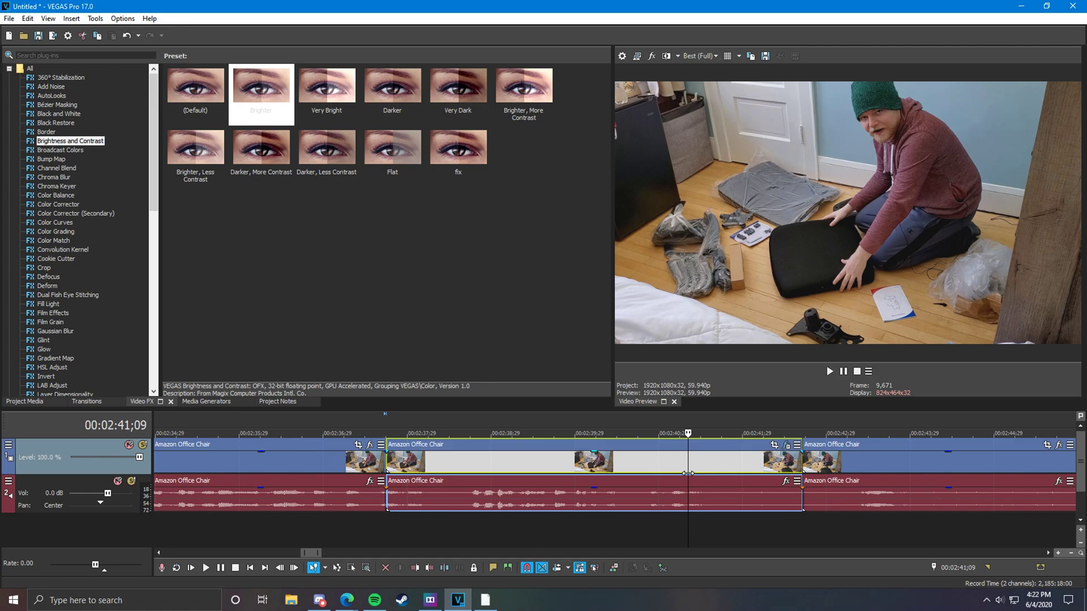
click(787, 451)
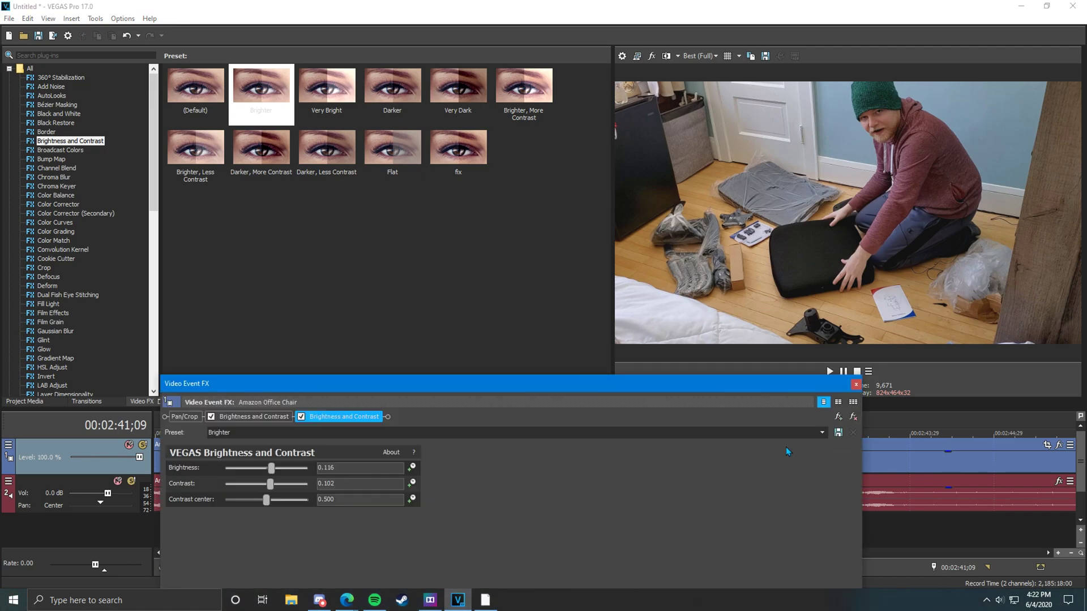
drag(522, 386, 521, 251)
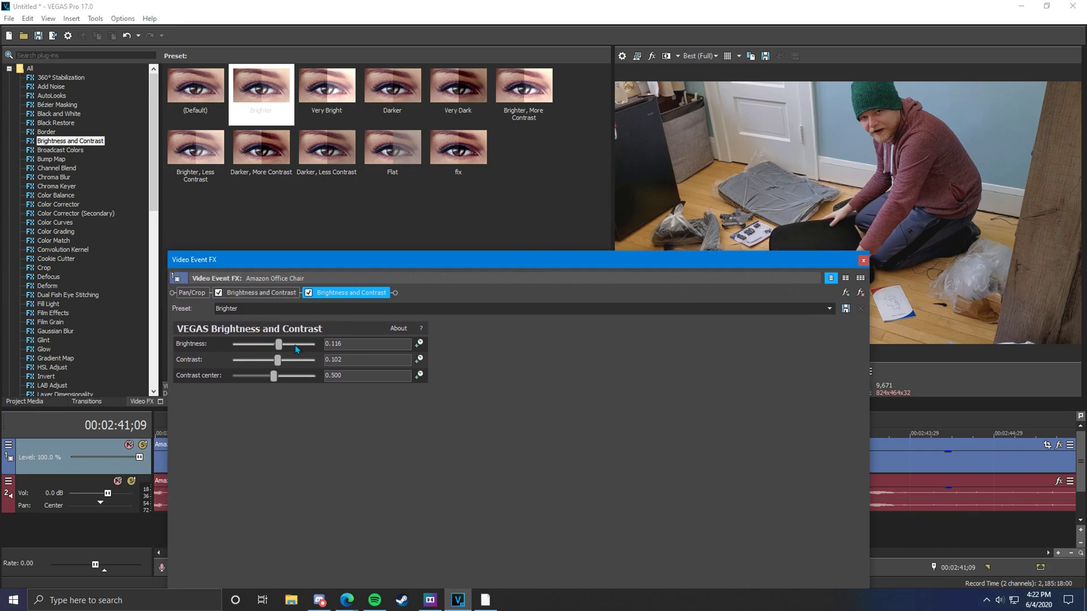
click(260, 295)
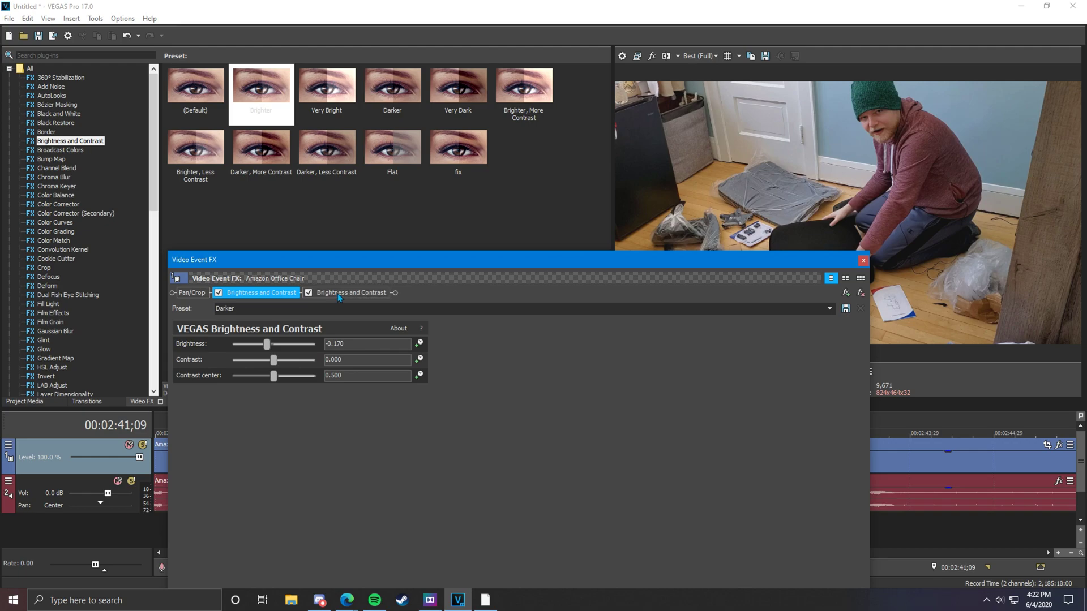
click(347, 293)
click(256, 294)
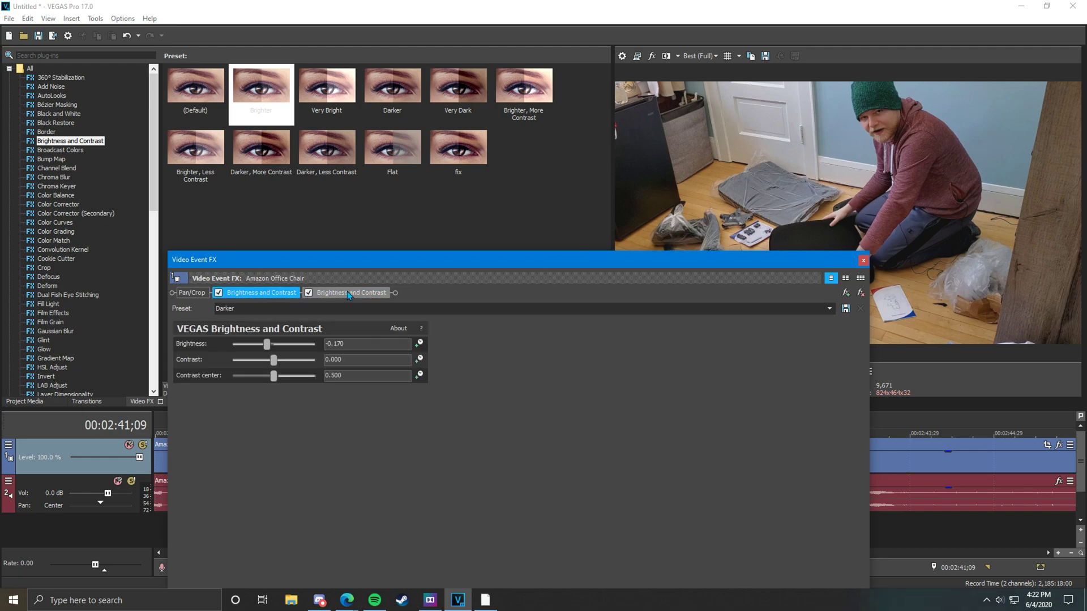
click(218, 292)
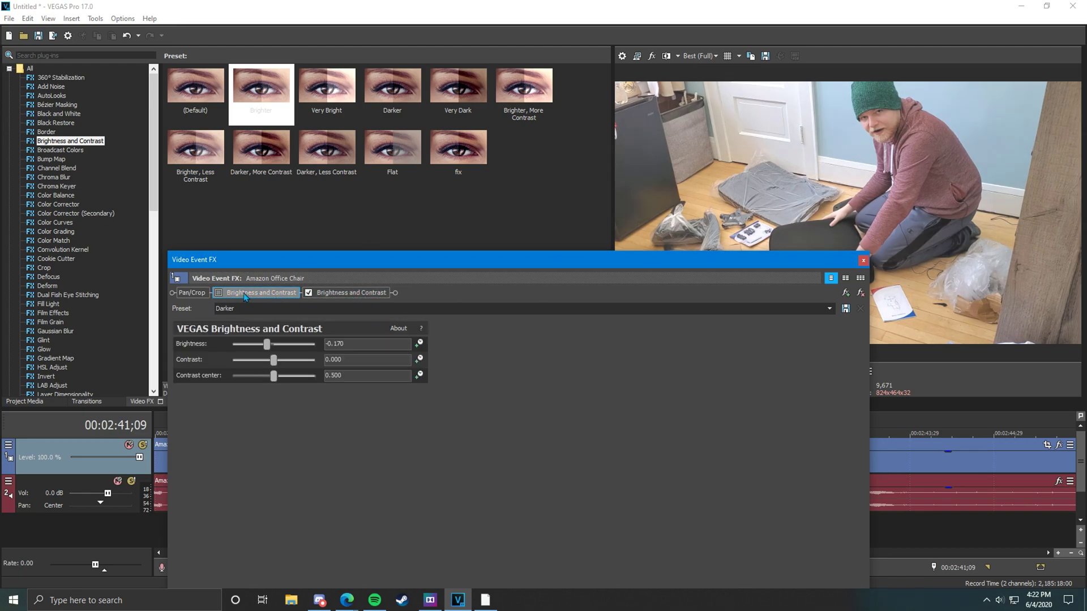
click(219, 293)
click(336, 293)
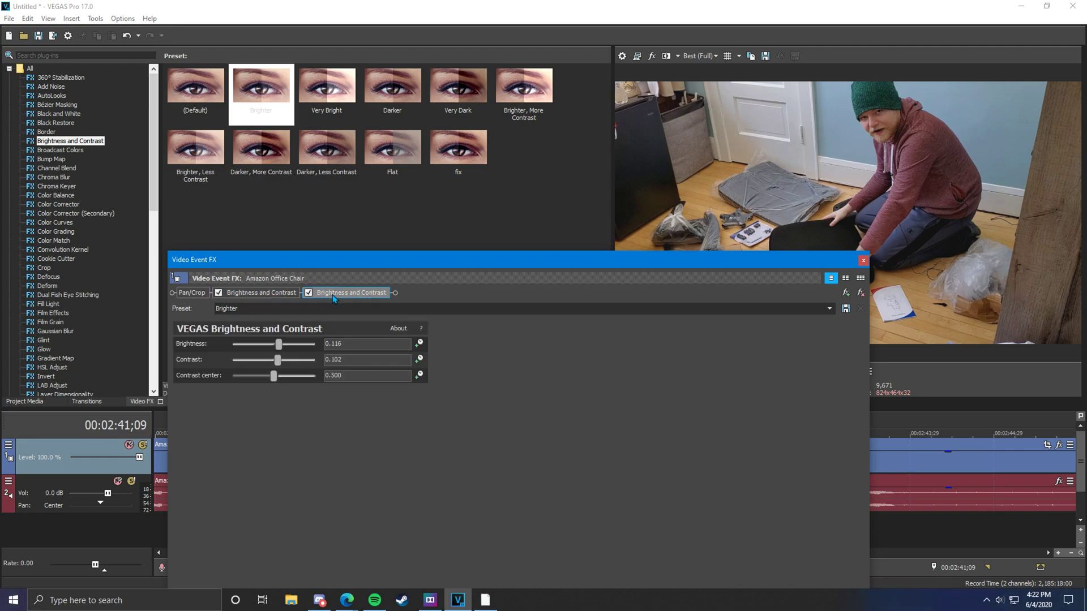
click(257, 295)
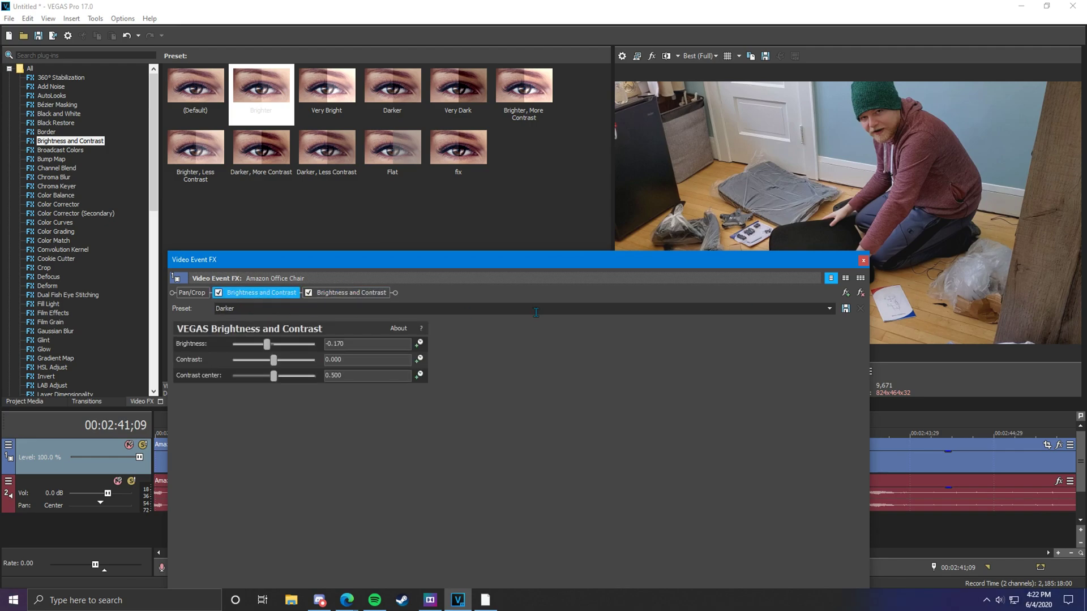
Step: Remove both Brightness and Contrast effects from the short middle segment
click(860, 296)
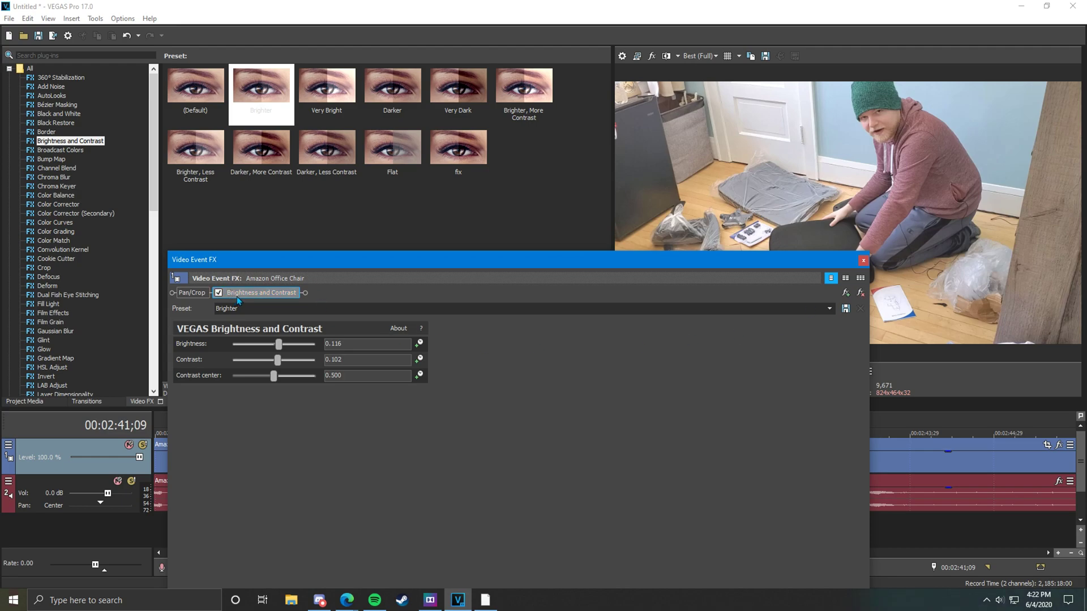
click(860, 293)
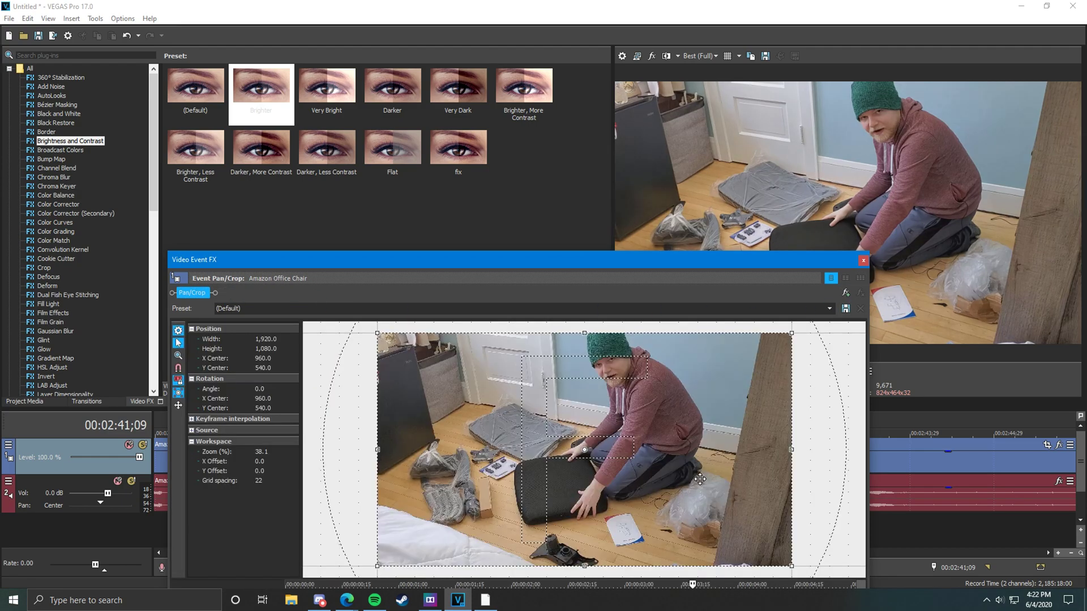
click(862, 261)
Step: Examine the Chroma Keyer presets, including Green Screen, Blue Screen and the pure red, green and blue variants
click(548, 484)
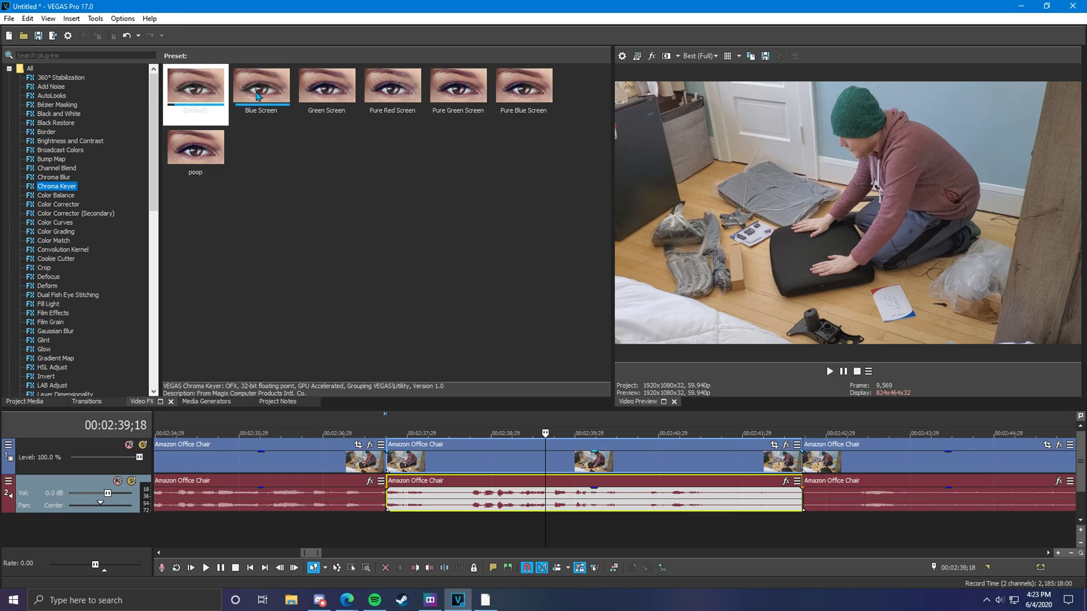
click(316, 122)
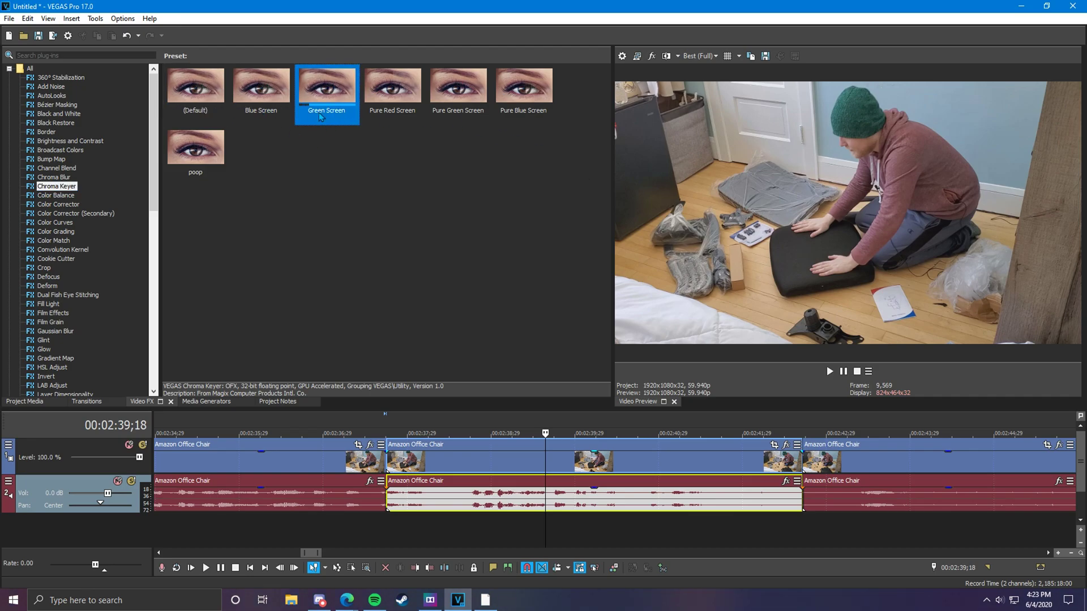
click(270, 121)
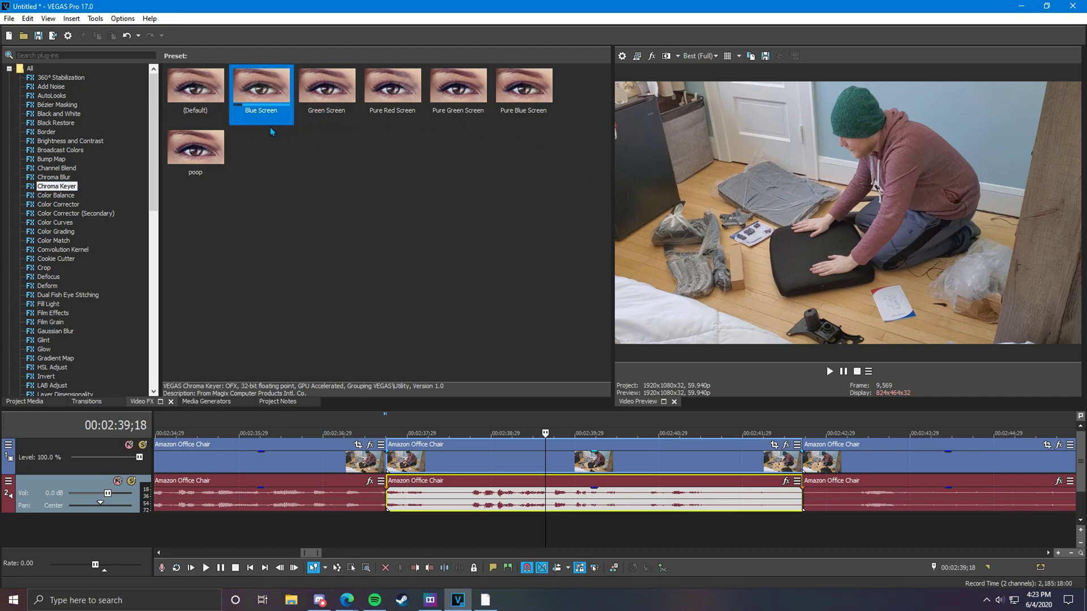
click(393, 102)
click(458, 102)
click(524, 101)
click(222, 162)
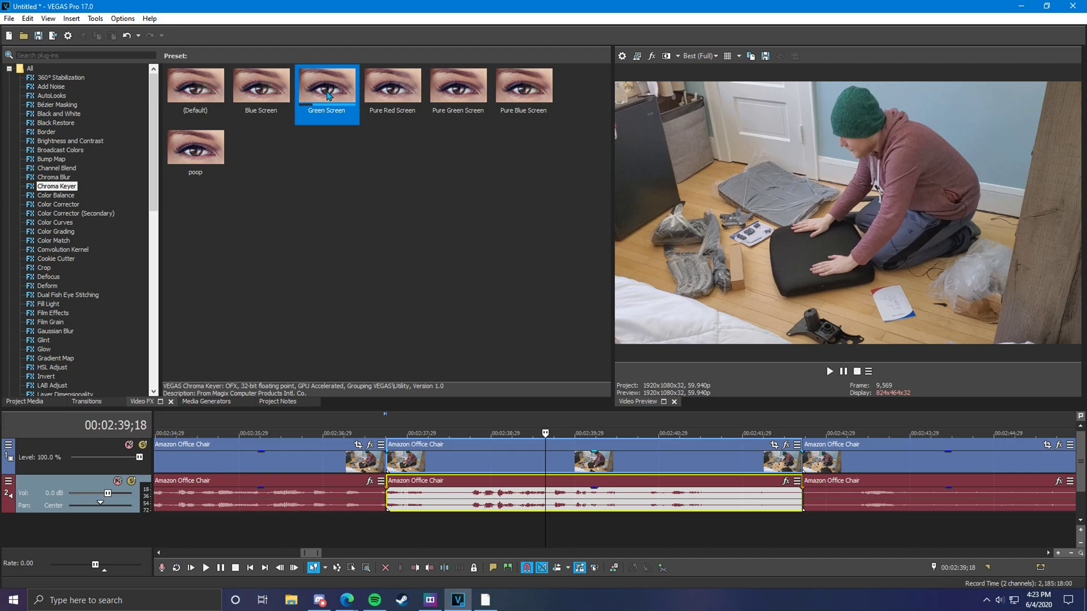
Step: Apply the Chroma Keyer preset Green Screen to the short middle segment, keeping the preview in view
drag(503, 465, 503, 466)
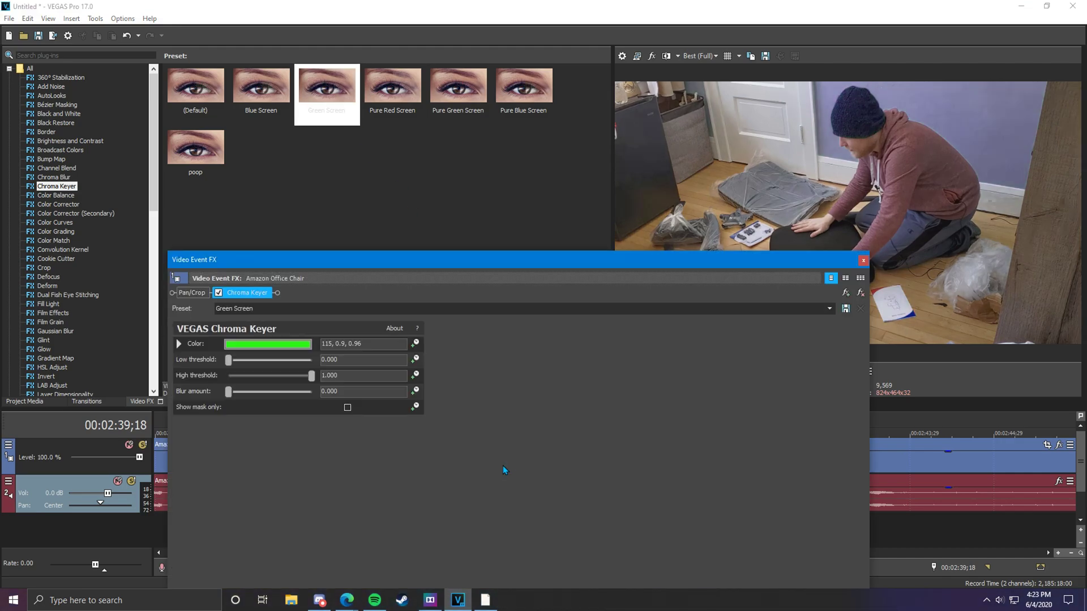
drag(331, 270, 328, 371)
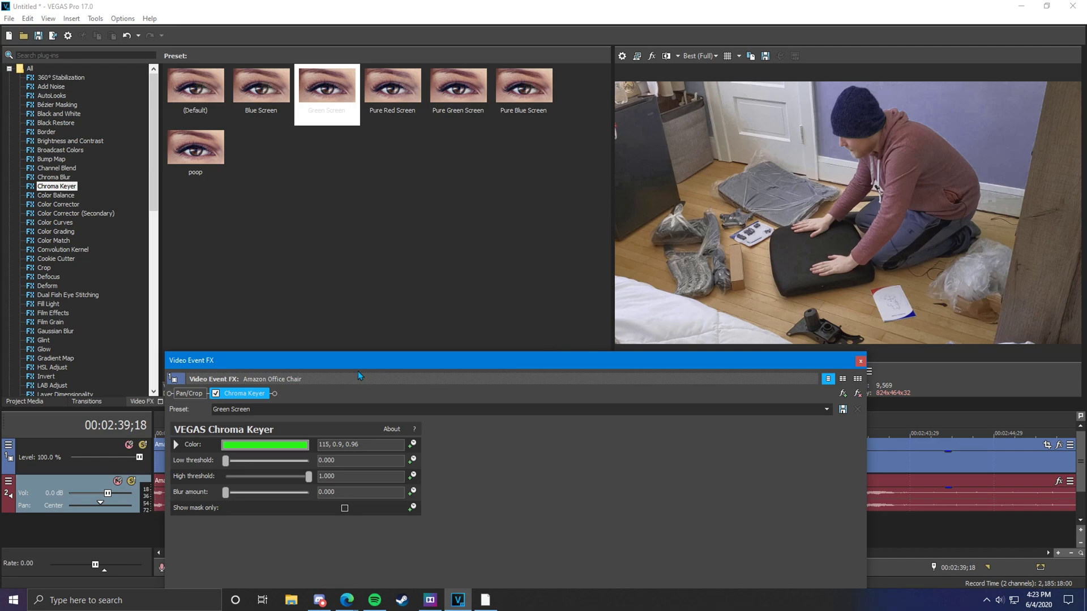
drag(358, 371, 224, 187)
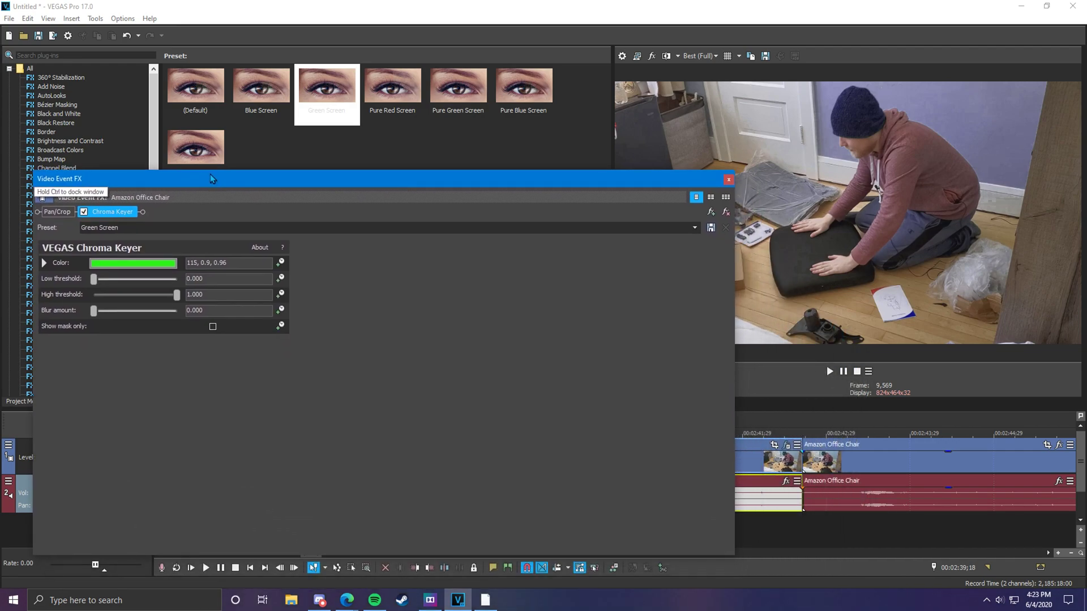
Step: Bypass the Chroma Keyer and sample the green hat in the preview as its key color, 173, 0.5, 0.42
click(103, 264)
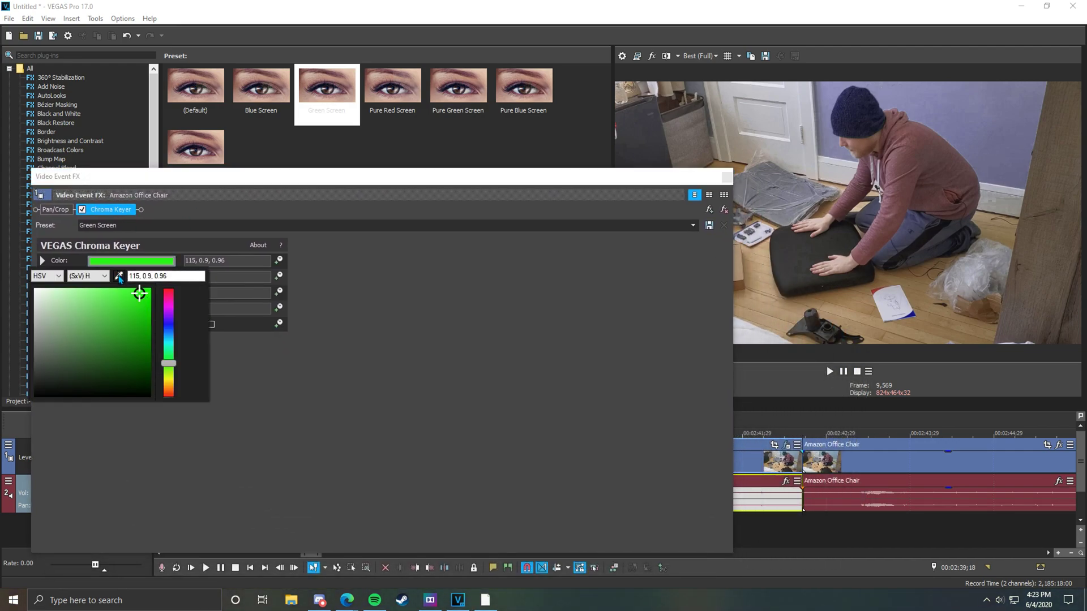
click(82, 211)
click(82, 211)
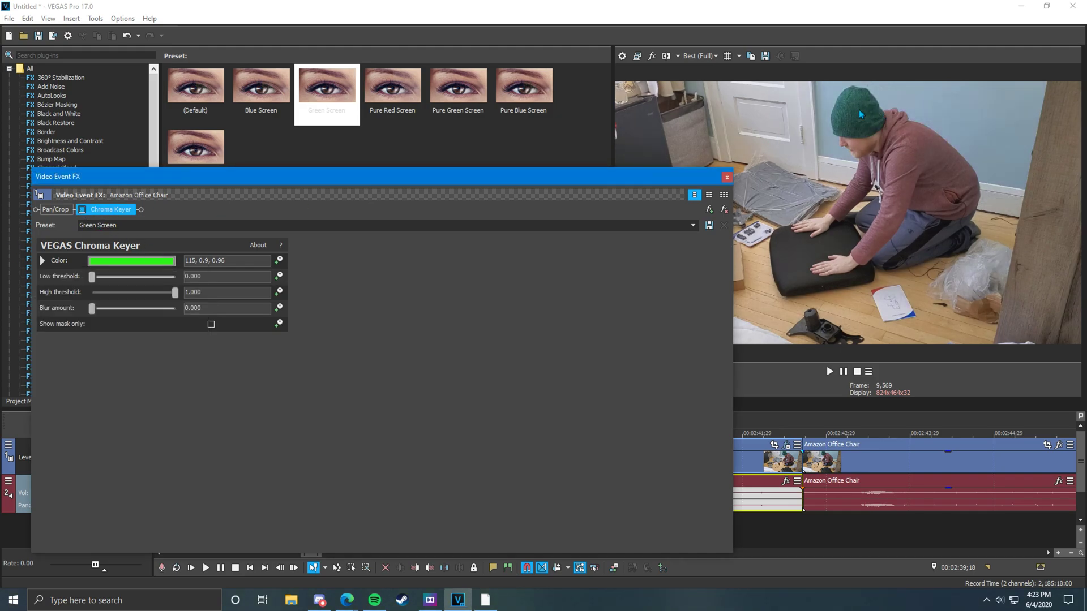
click(125, 264)
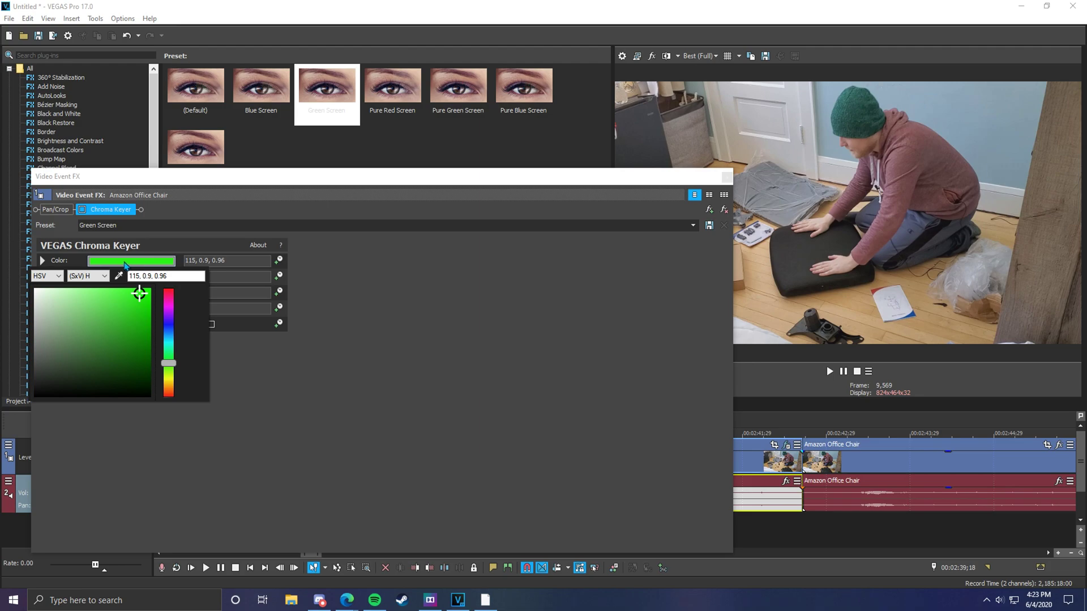
click(119, 276)
click(844, 107)
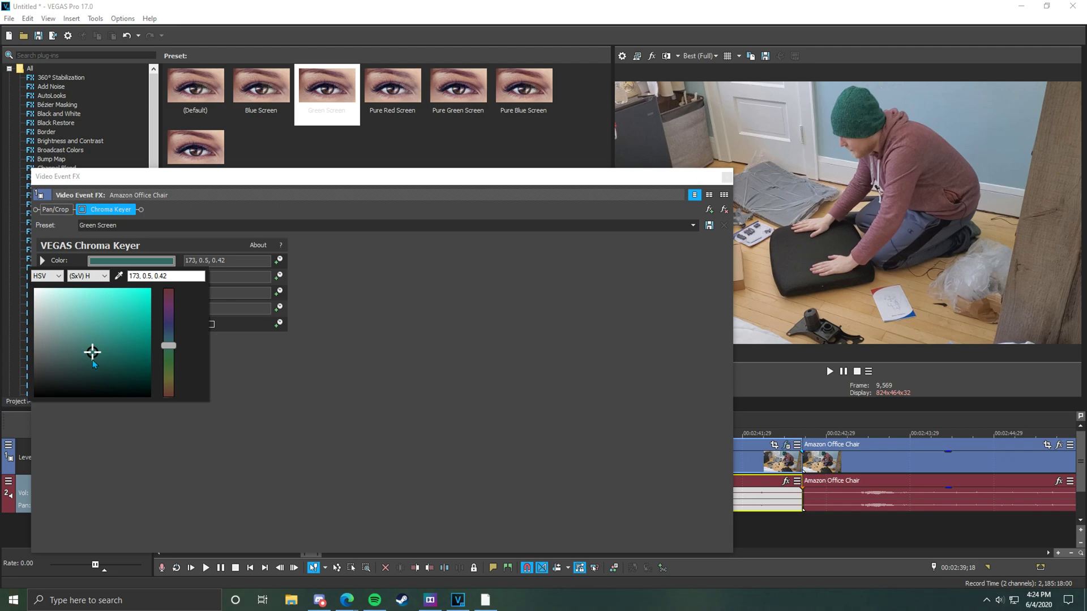
click(311, 365)
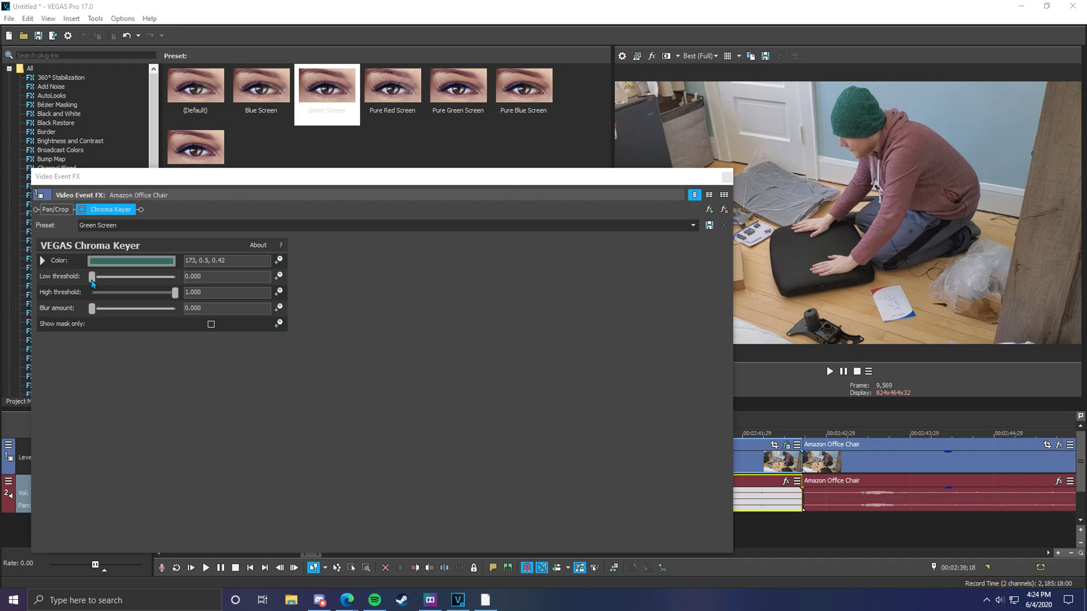
Step: Re-enable the Chroma Keyer and set its low threshold to about 0.054 and its high threshold to about 0.558
drag(93, 283, 167, 285)
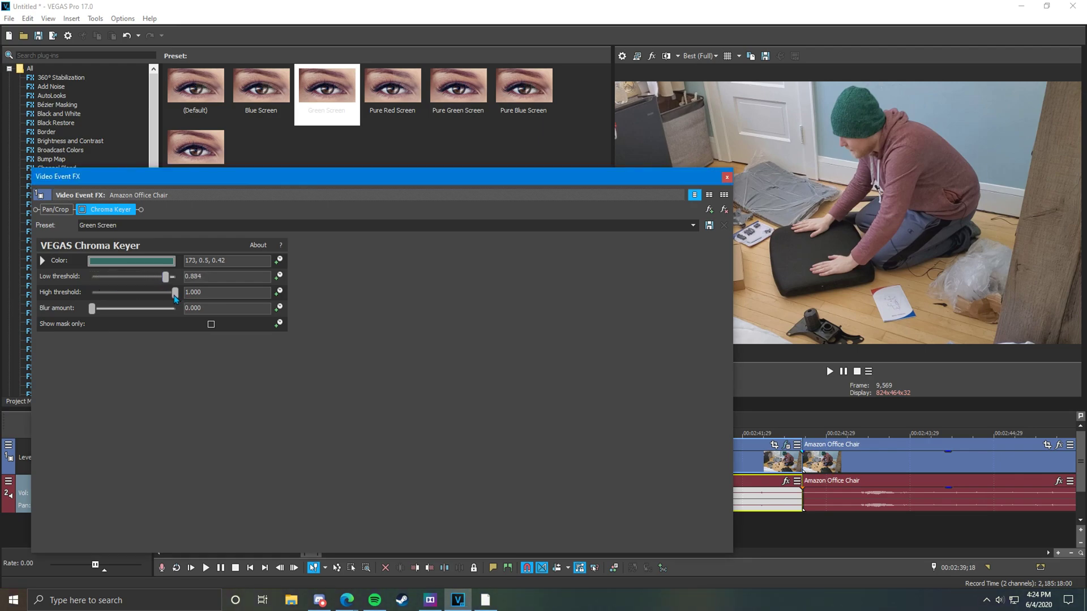
drag(175, 299, 140, 278)
click(82, 210)
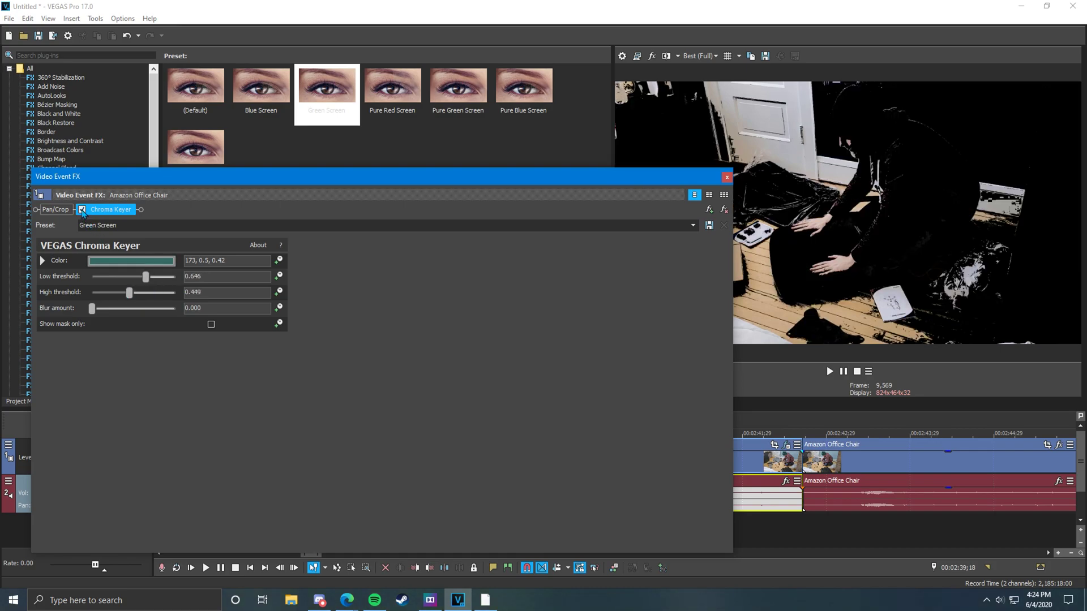
drag(145, 277, 98, 277)
drag(165, 295, 141, 295)
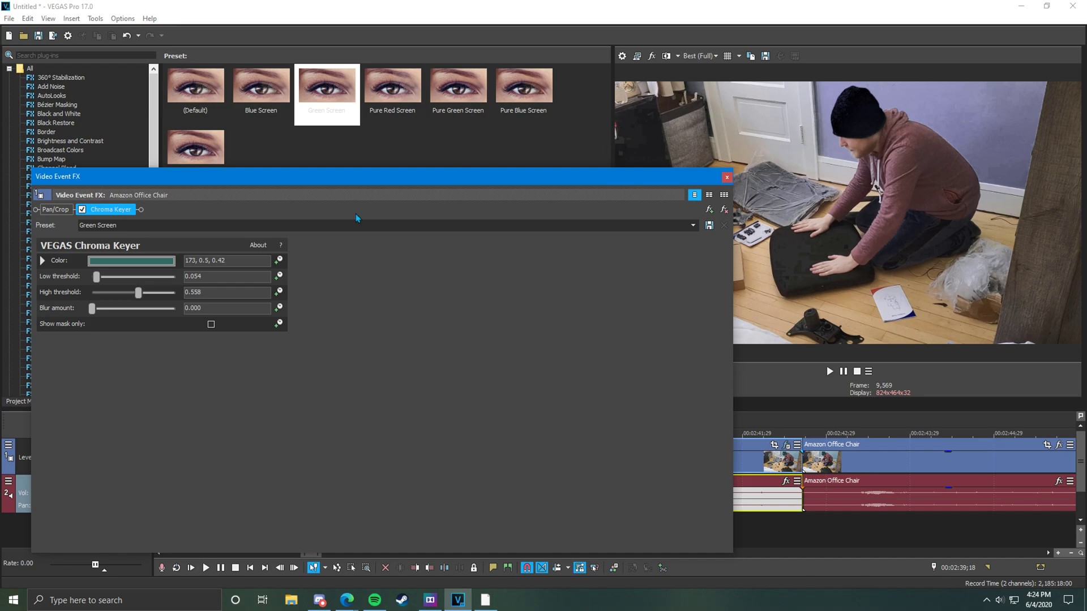
Step: Close the Chroma Keyer settings and insert a new video track above the chair clip
drag(279, 196, 370, 312)
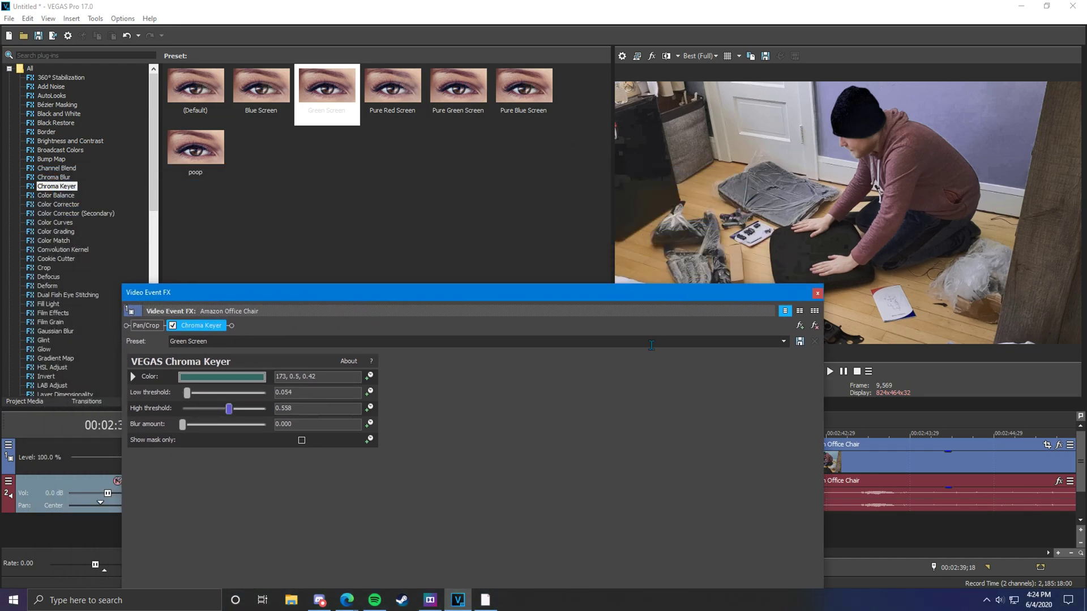
click(817, 293)
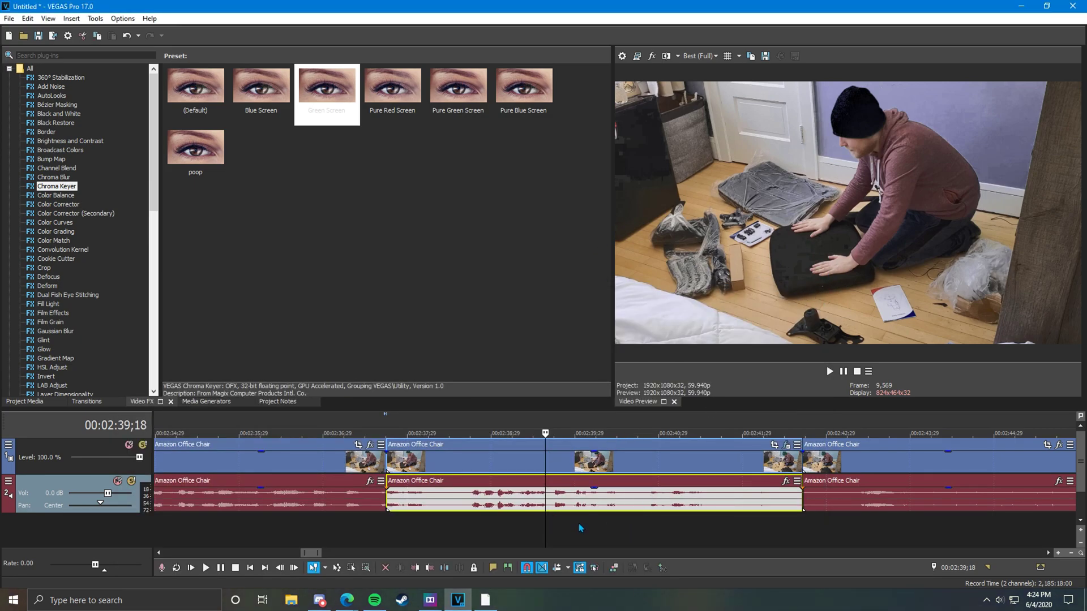
right_click(580, 528)
click(610, 555)
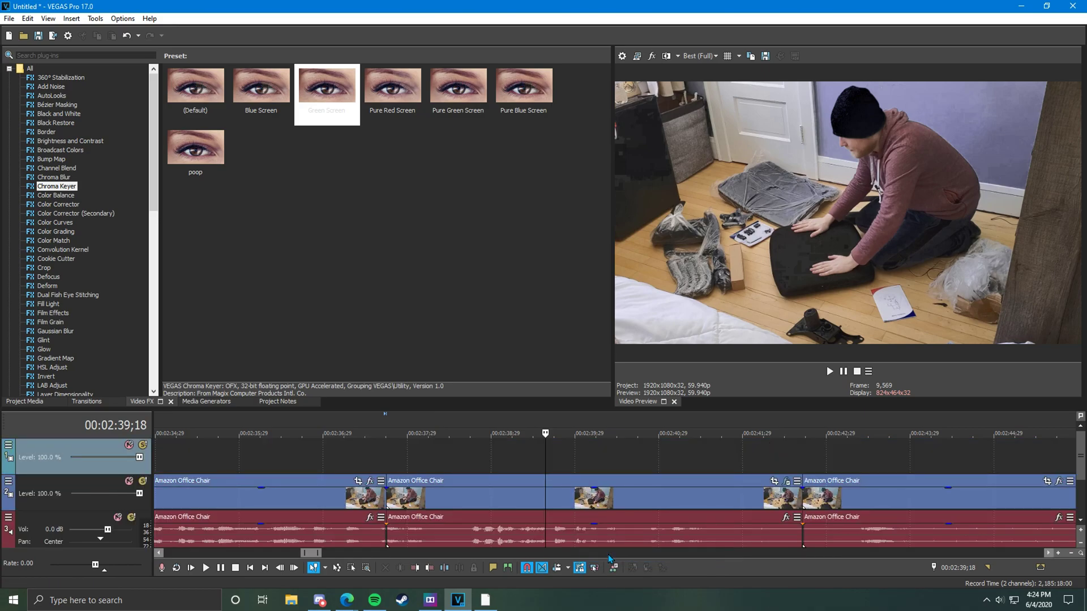
mouse_move(836, 502)
mouse_down()
mouse_move(800, 458)
mouse_move(683, 459)
mouse_move(837, 501)
mouse_up()
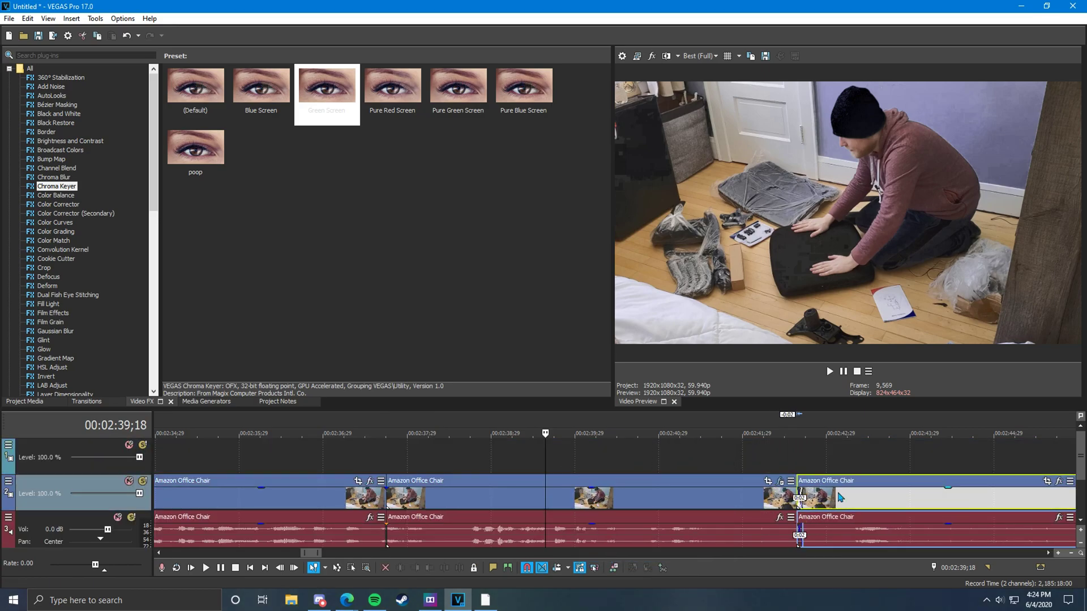
Step: Import pog-champ-clipart-3.png and place it on the new upper track over the short middle segment
click(25, 402)
click(51, 55)
double_click(387, 188)
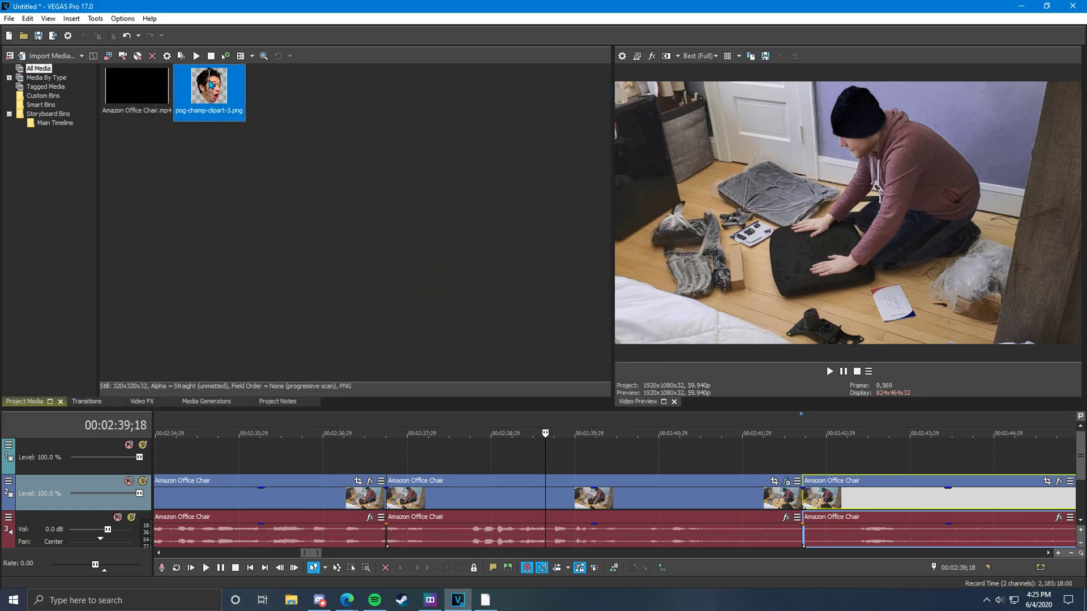
drag(211, 83, 390, 462)
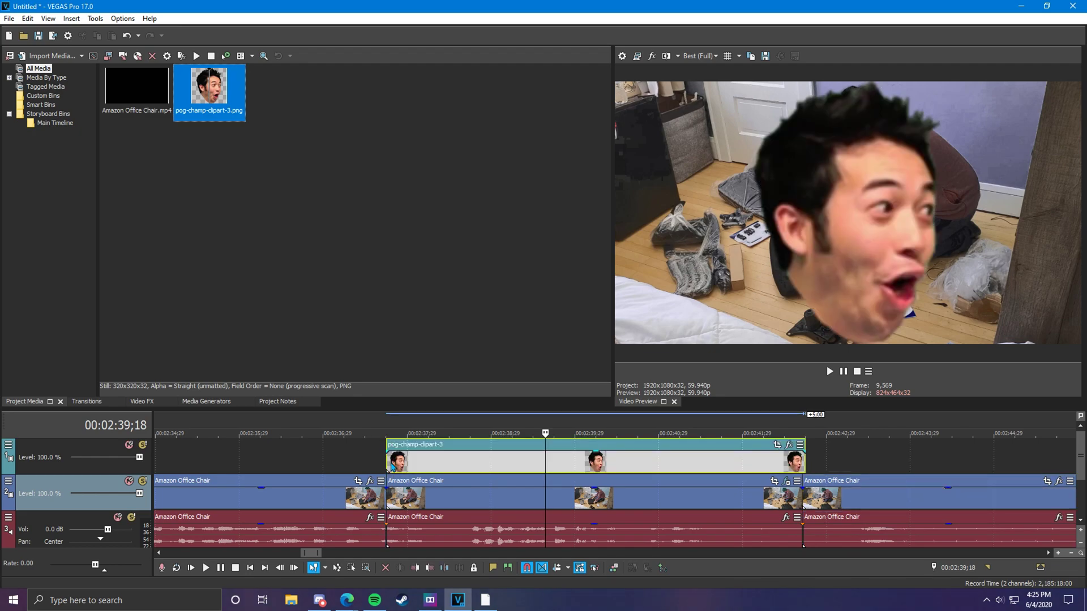
Step: Shrink the face image with Event Pan/Crop to a 1,141.4 by 1,141.4 frame centered at 75.9, 722.0, over the man's head
click(776, 445)
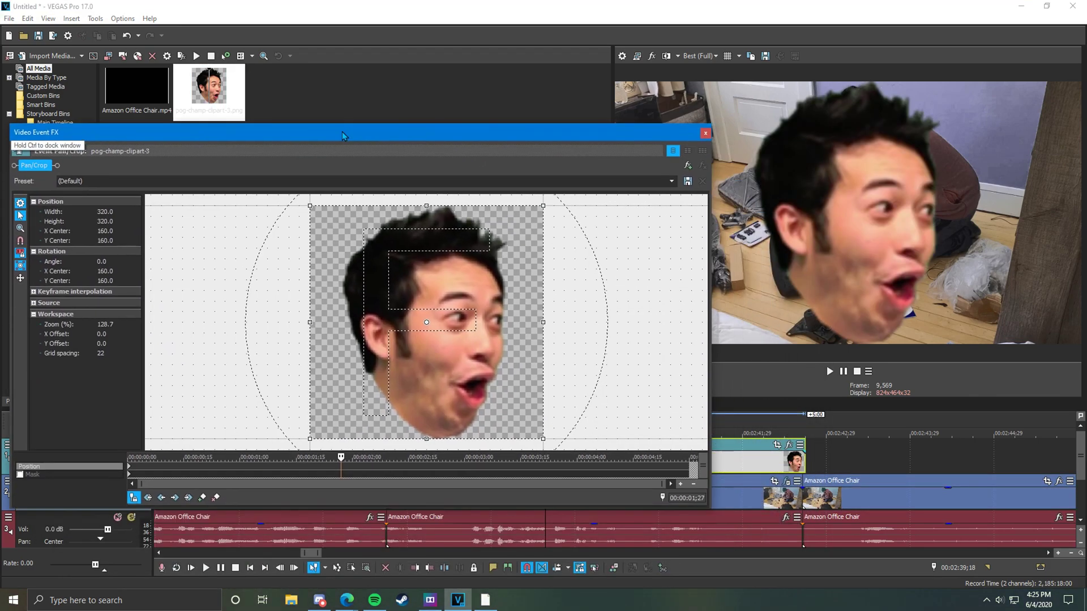
scroll(410, 325, down, 3)
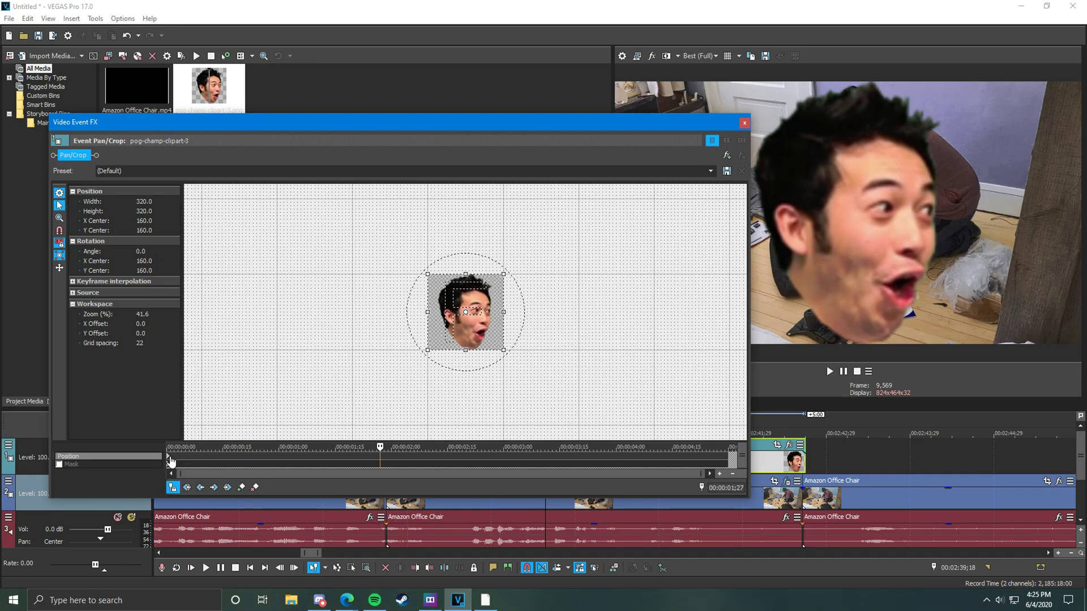
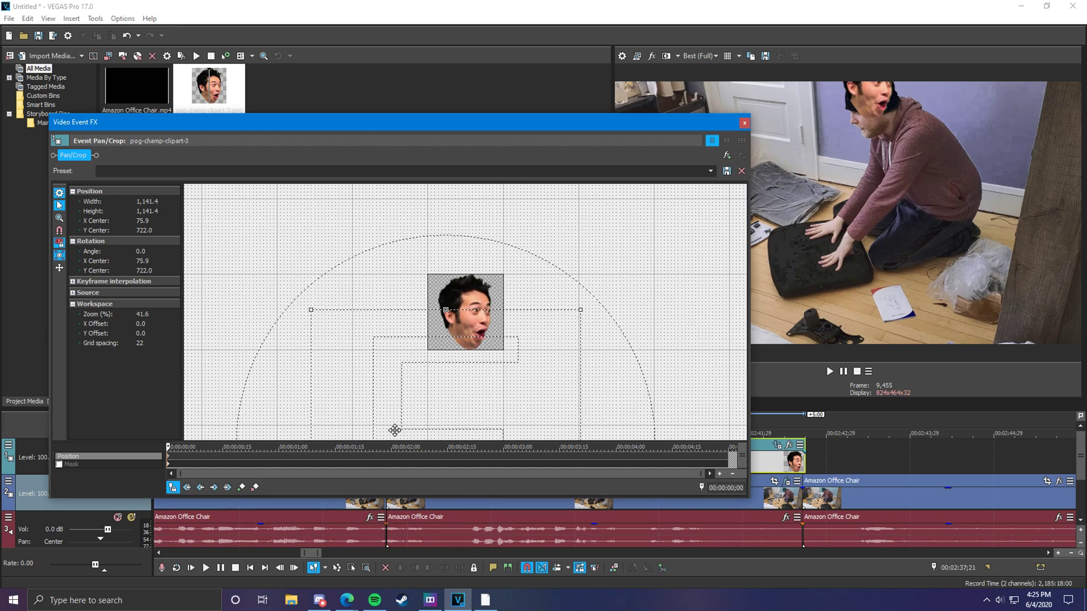
click(745, 124)
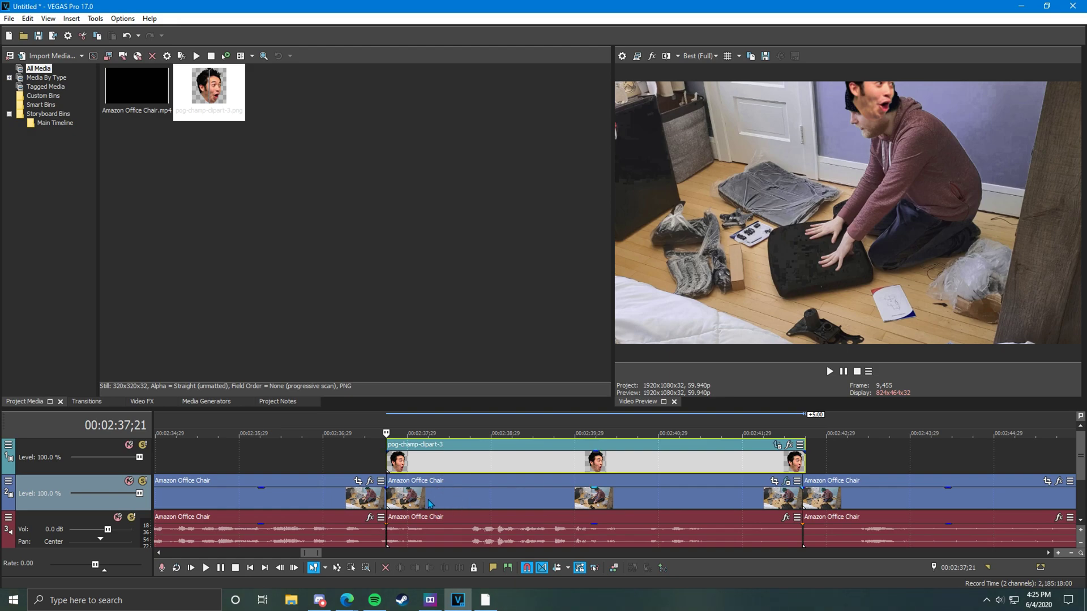
Step: Swap the two layers so the chair segment sits on the upper track directly above the face image
drag(440, 496, 866, 449)
drag(466, 470, 468, 516)
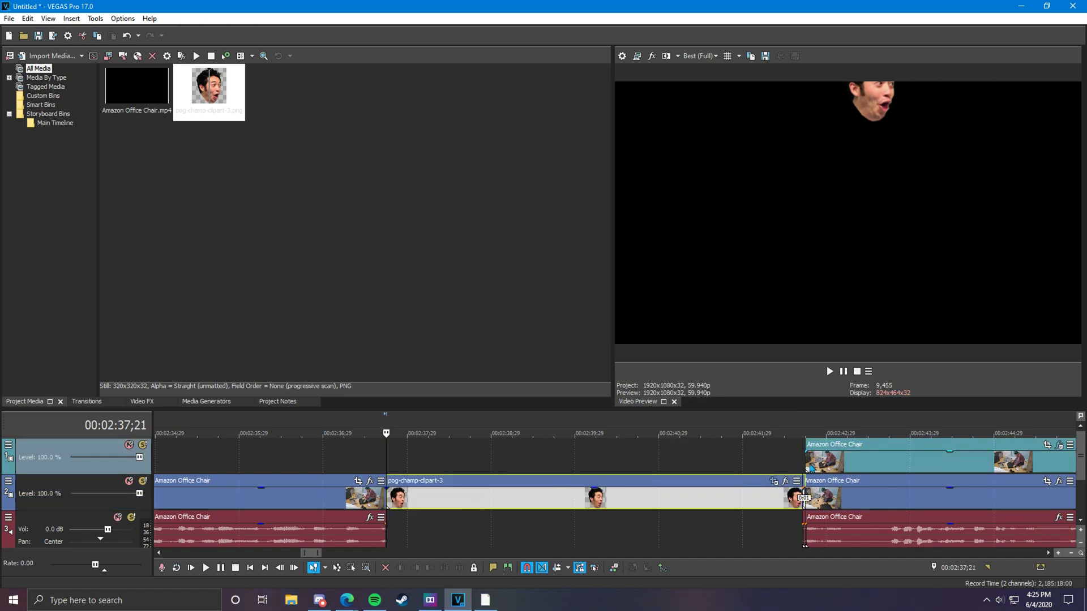
drag(814, 469, 425, 469)
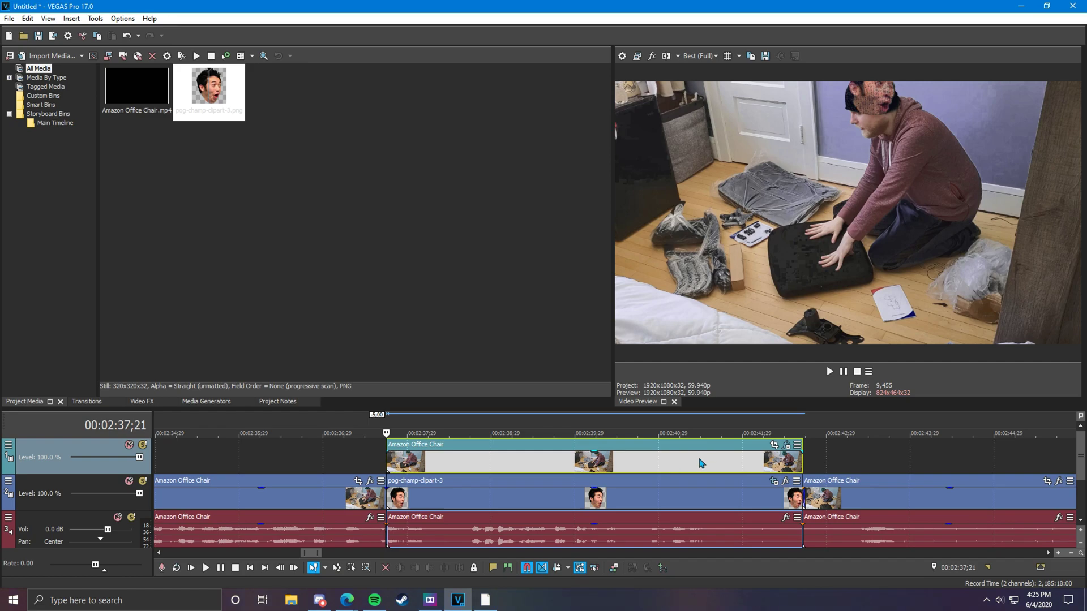
Step: Resample the upper segment's Chroma Keyer color as 0, 0.0, 0.27 and set the low threshold to 0.000 and high threshold to about 0.327
click(142, 402)
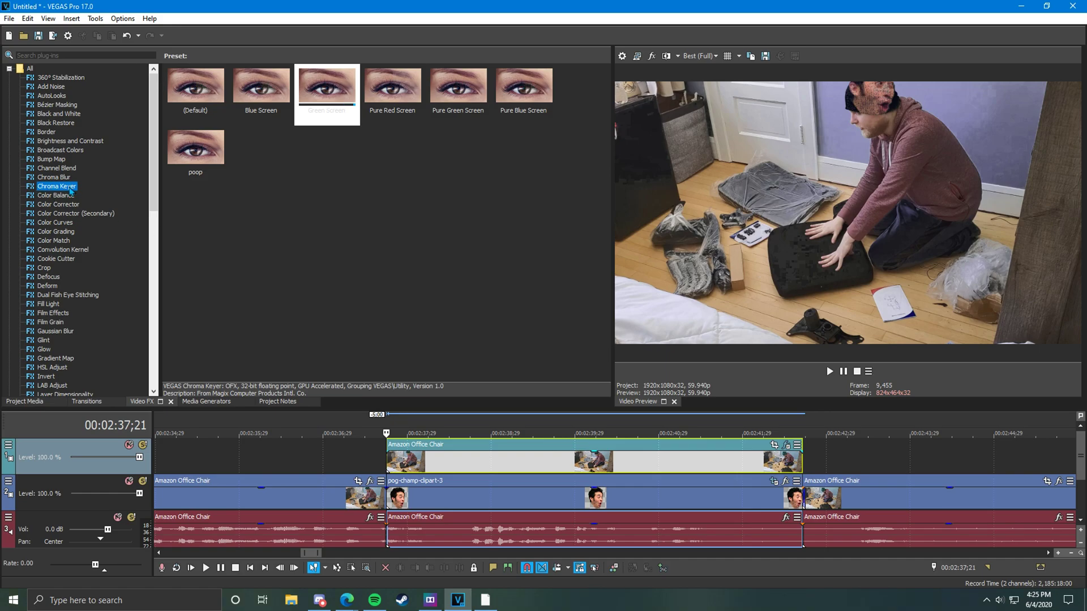
click(326, 92)
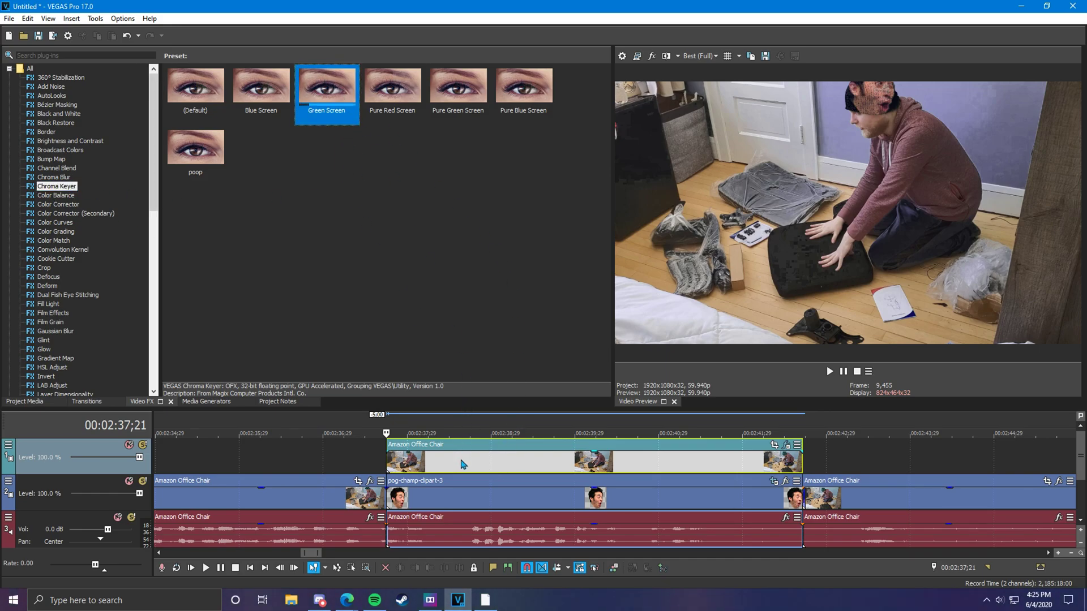
click(786, 447)
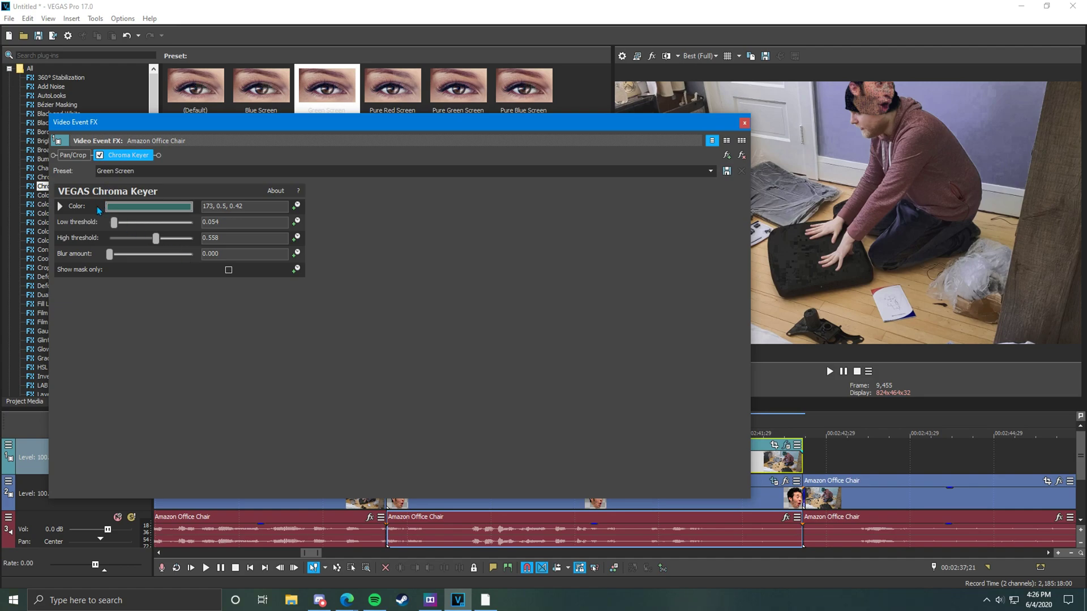
click(145, 207)
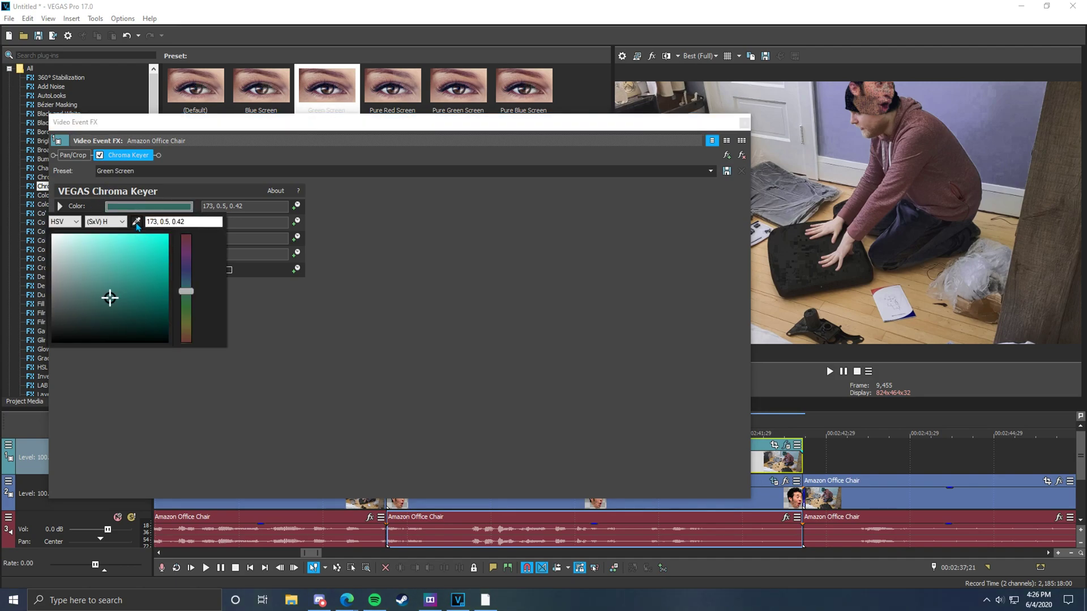
click(137, 221)
click(606, 172)
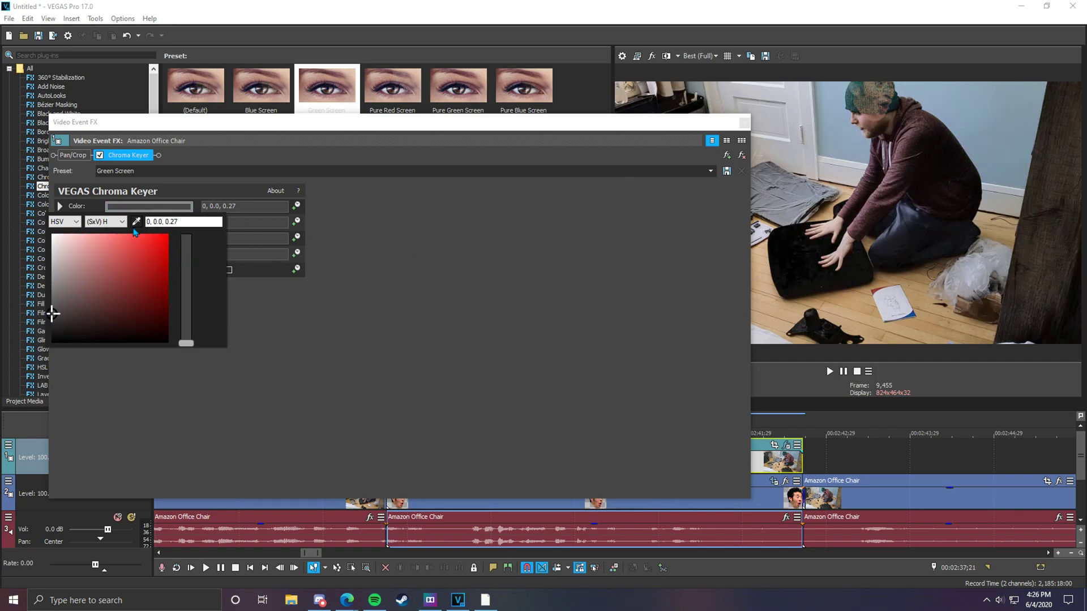
click(317, 218)
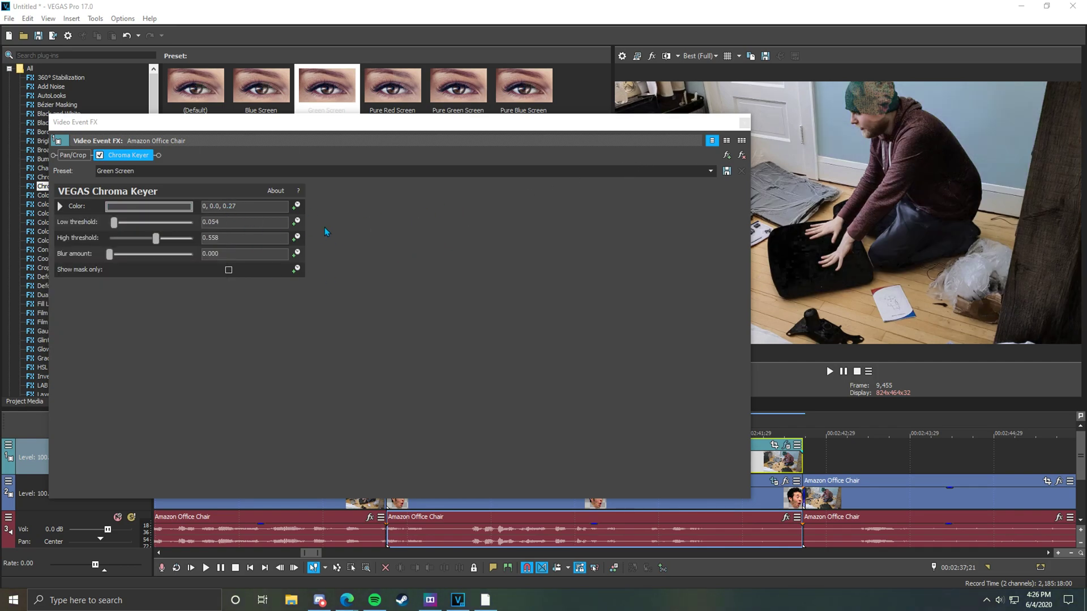
mouse_move(116, 227)
mouse_down()
mouse_move(153, 240)
mouse_move(113, 258)
mouse_move(126, 262)
mouse_move(107, 258)
mouse_move(108, 226)
mouse_up()
click(108, 224)
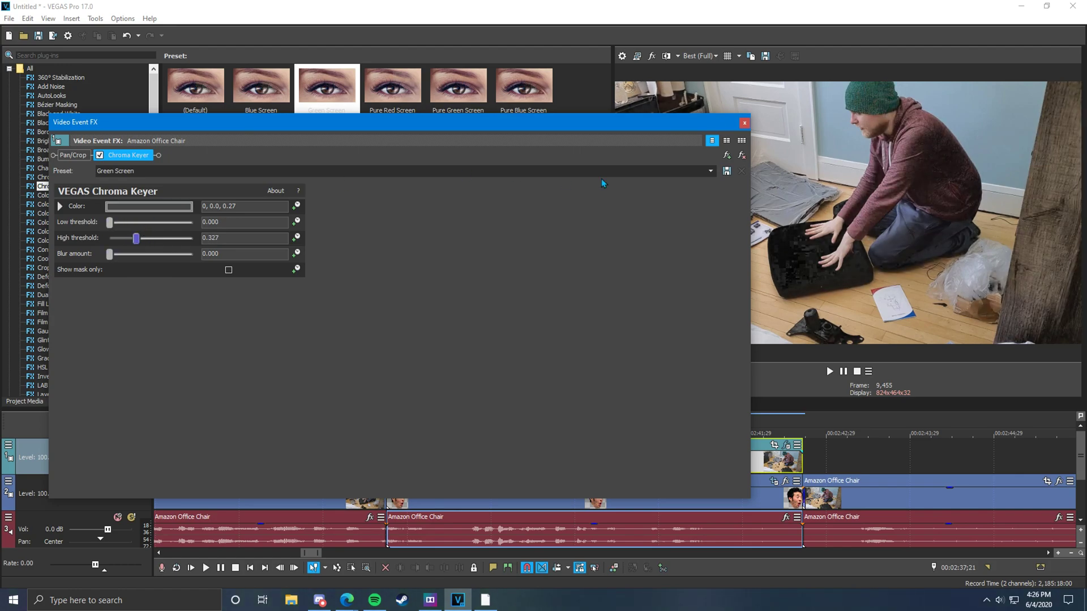
Step: Remove the Chroma Keyer from the segment, then delete the face image event and put the segment back in its place
click(742, 155)
click(744, 123)
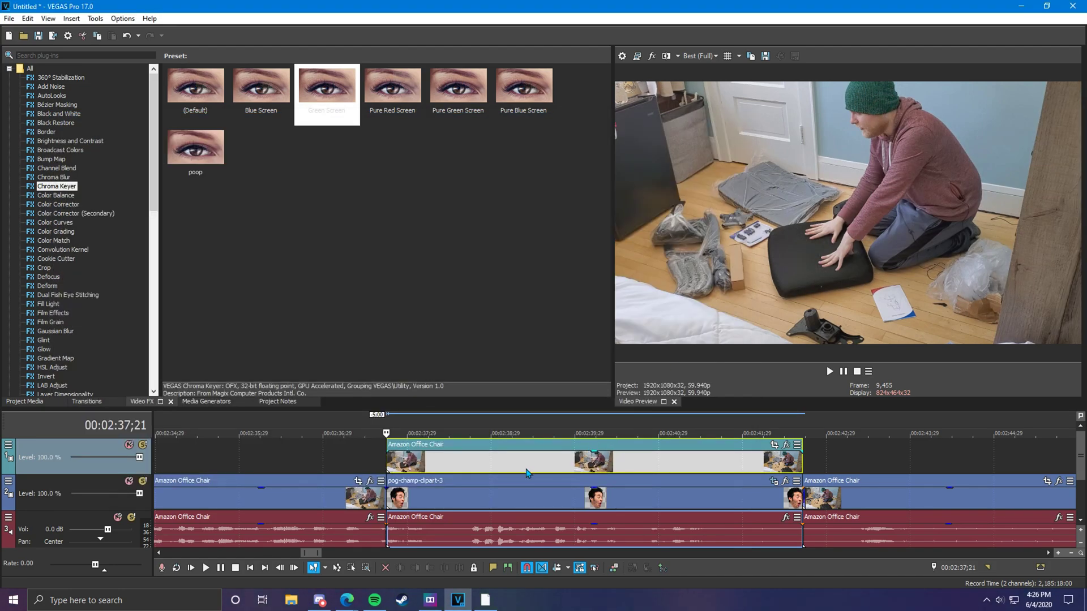
right_click(473, 510)
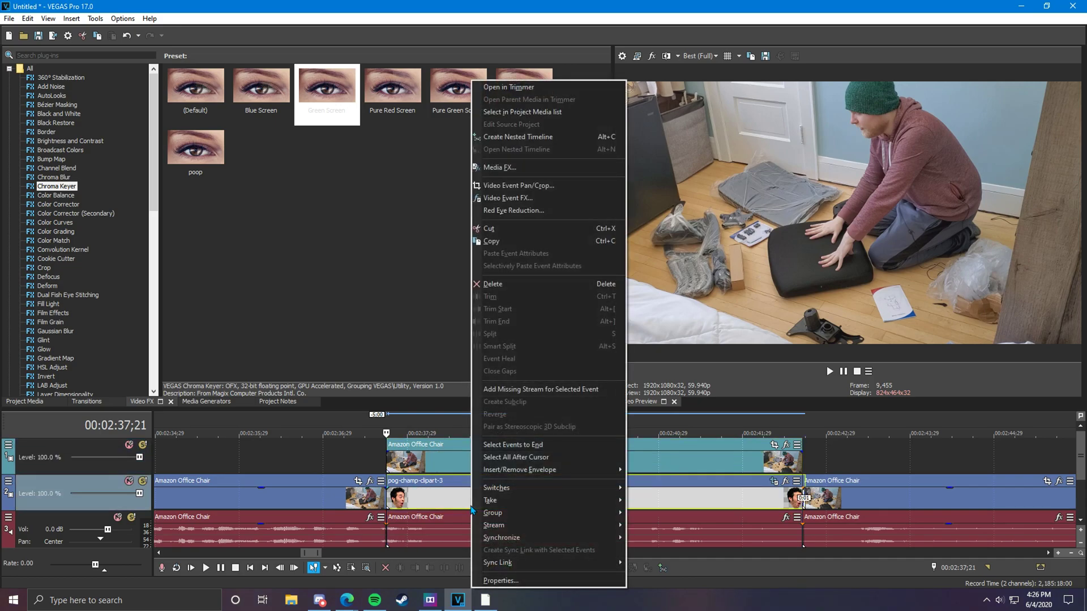
click(493, 284)
Step: Apply the default Color Balance preset to the middle segment and resize its settings window to keep the preview in view
click(55, 195)
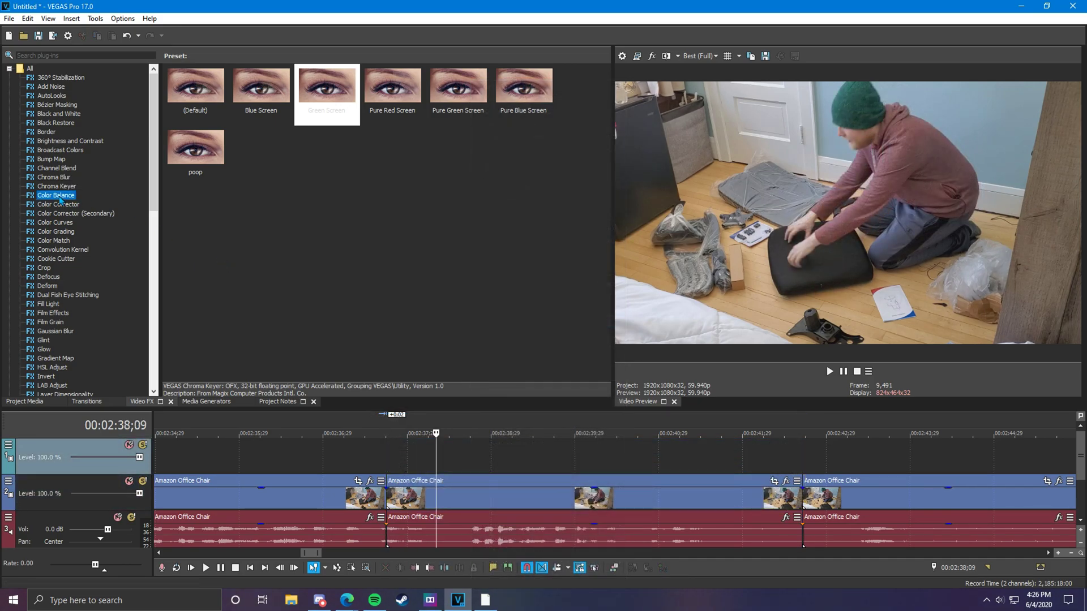
click(56, 205)
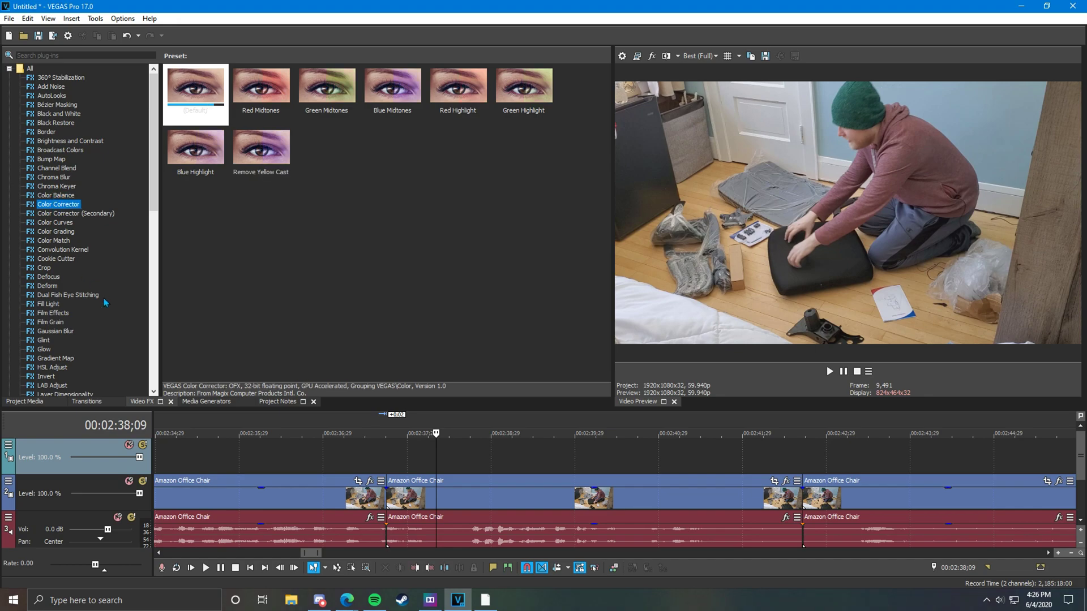
click(54, 222)
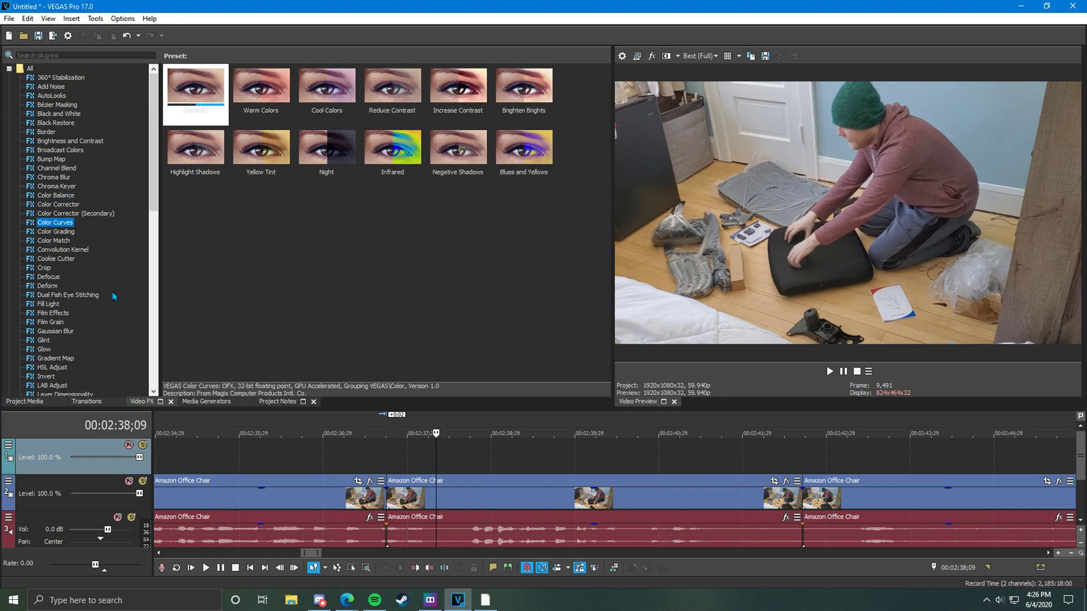
click(54, 196)
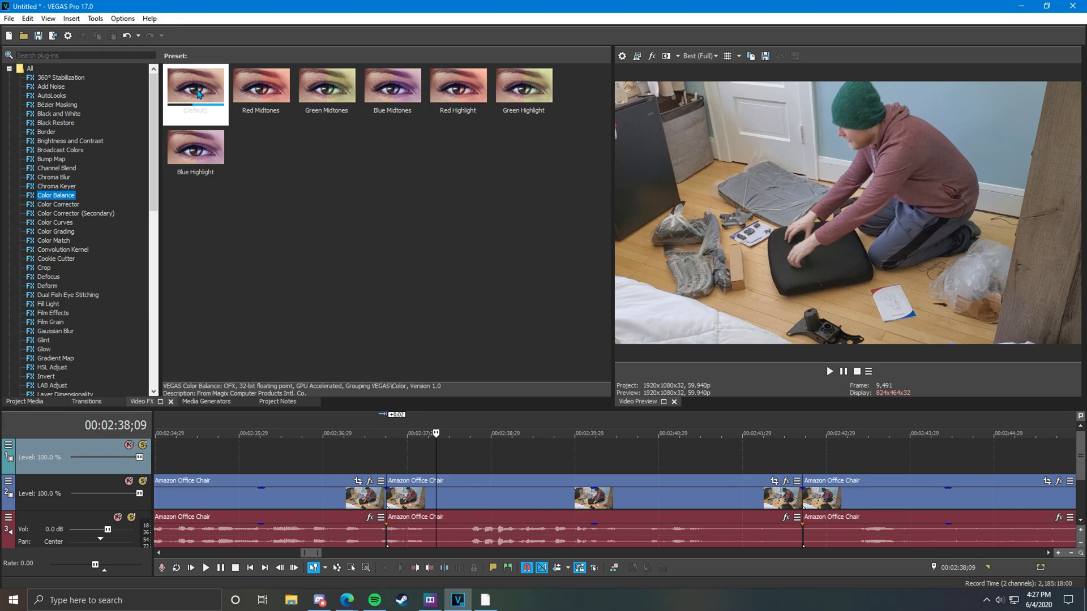
drag(198, 89, 339, 175)
drag(488, 502, 489, 499)
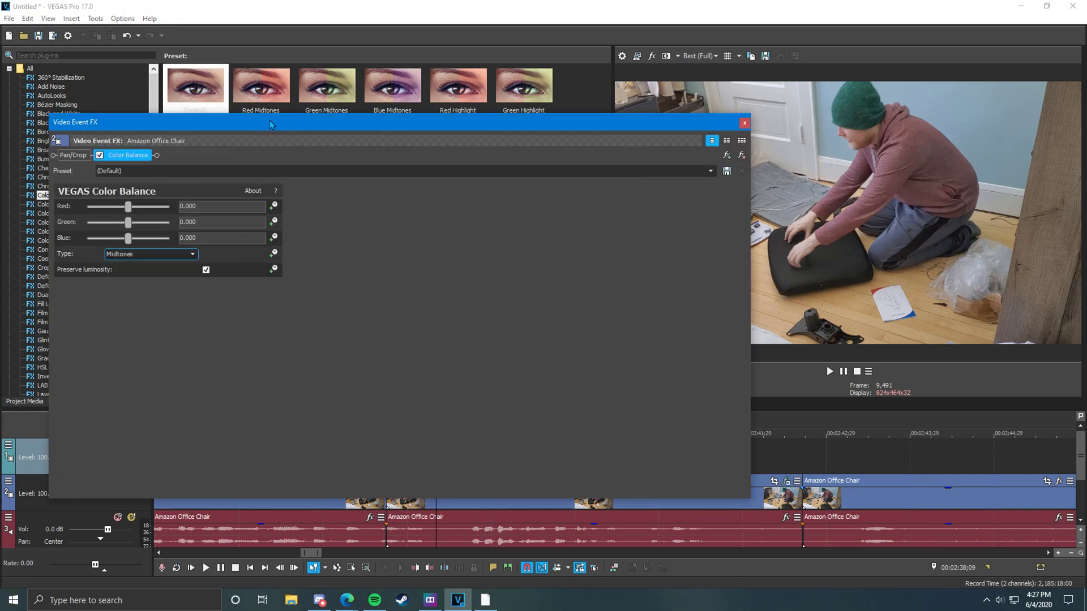
drag(49, 114, 182, 120)
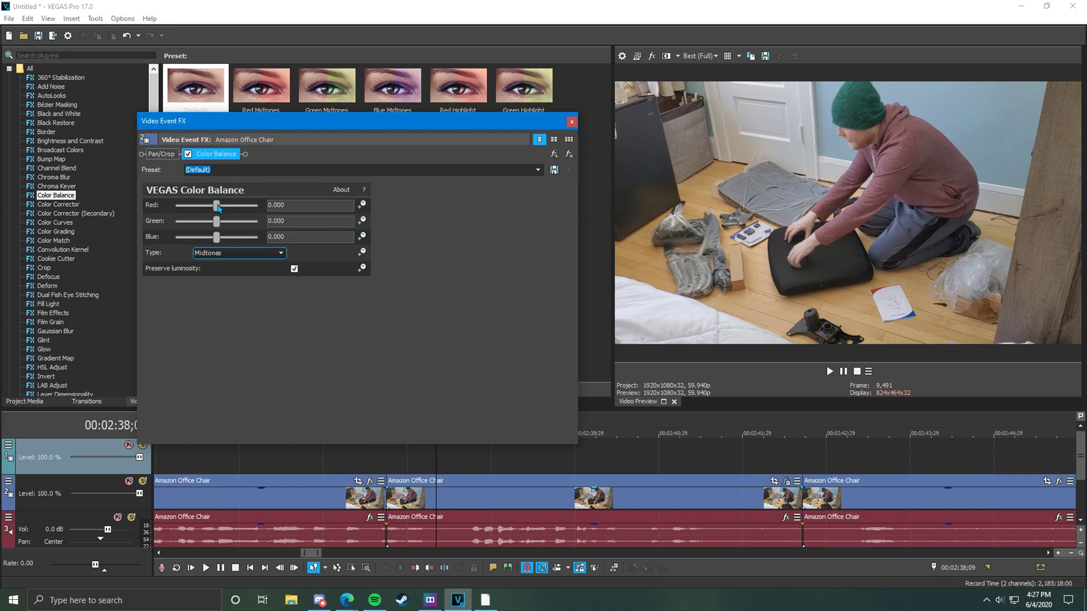
Step: Try the Color Balance sliders and tone types, ending on Midtones with red about 0.017, green about 0.017 and blue about 0.024
mouse_move(218, 207)
mouse_down()
mouse_move(236, 207)
mouse_move(218, 211)
mouse_up()
drag(239, 206, 222, 243)
click(232, 253)
click(215, 268)
click(233, 253)
click(219, 280)
click(232, 253)
click(217, 273)
drag(220, 240, 219, 247)
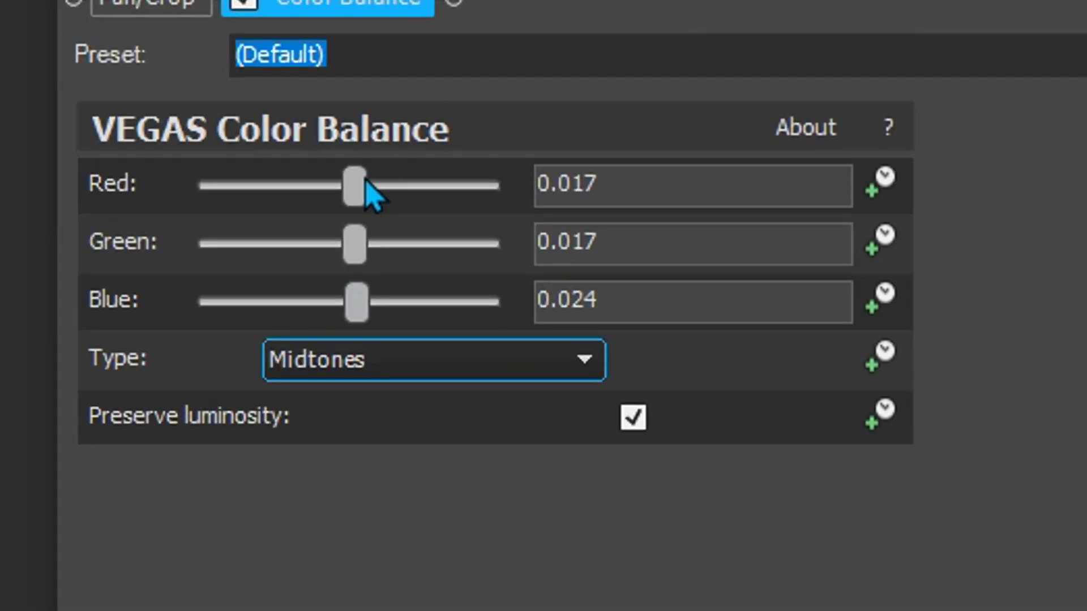
Step: Animate the Color Balance red value, starting at 0.017 and adding a keyframe of 0.500 at the segment's end, 00:00:04;29
click(883, 183)
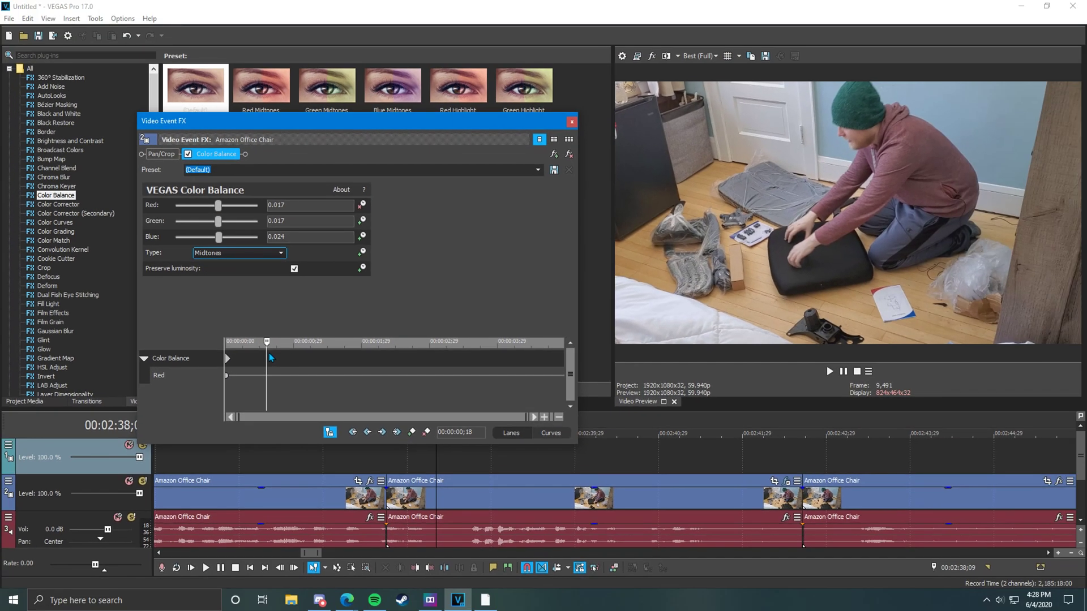
click(227, 360)
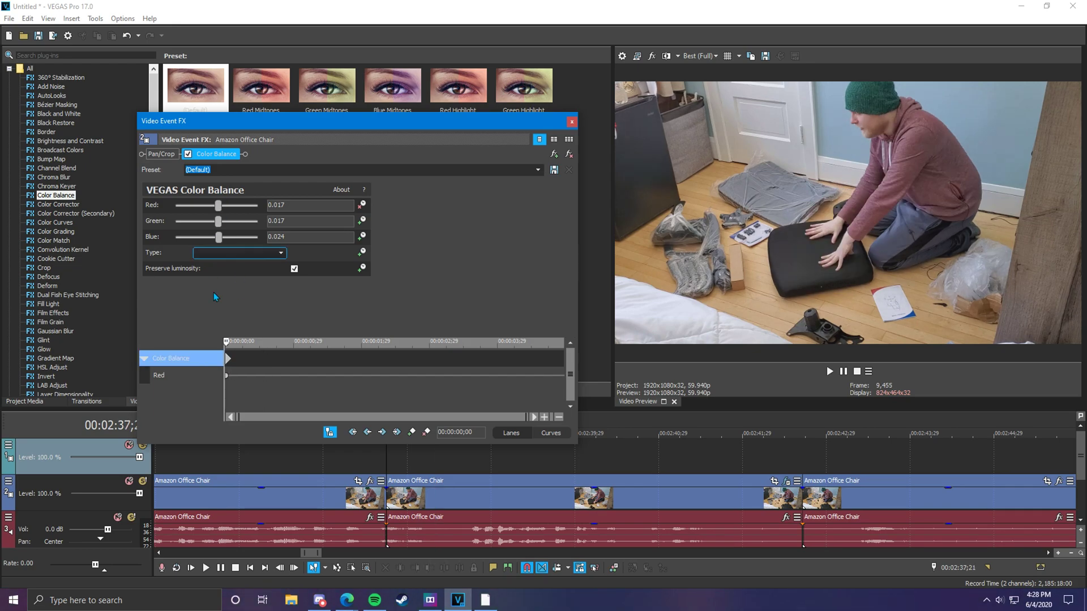
click(230, 343)
drag(230, 343, 564, 344)
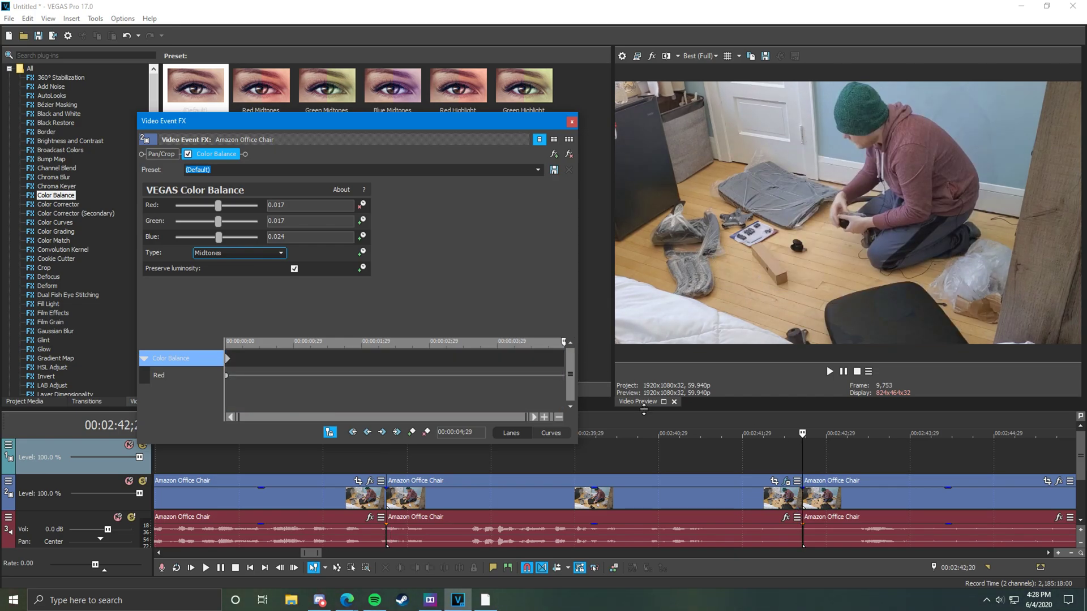
drag(219, 205, 265, 217)
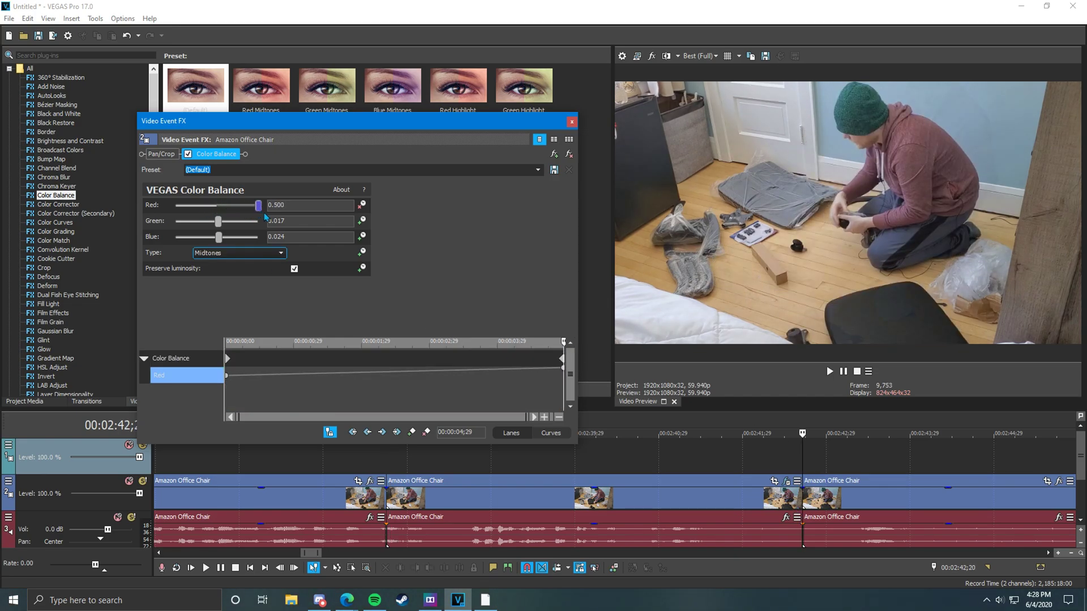
Step: Return to the segment's start and reset the red value's animation by turning it off and on again
drag(564, 350, 226, 347)
click(227, 350)
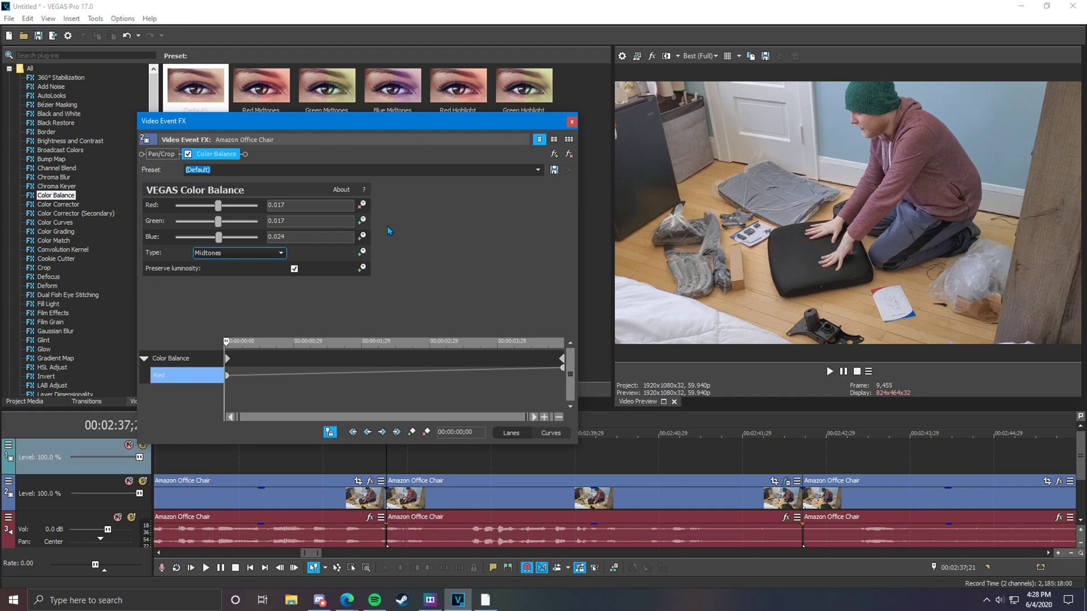
click(362, 206)
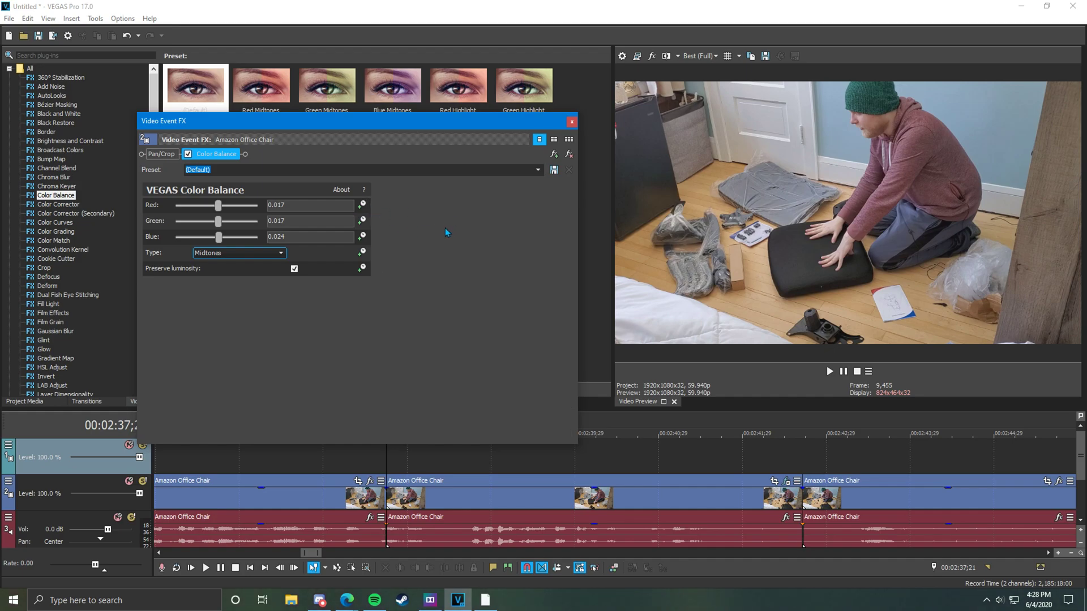
click(361, 205)
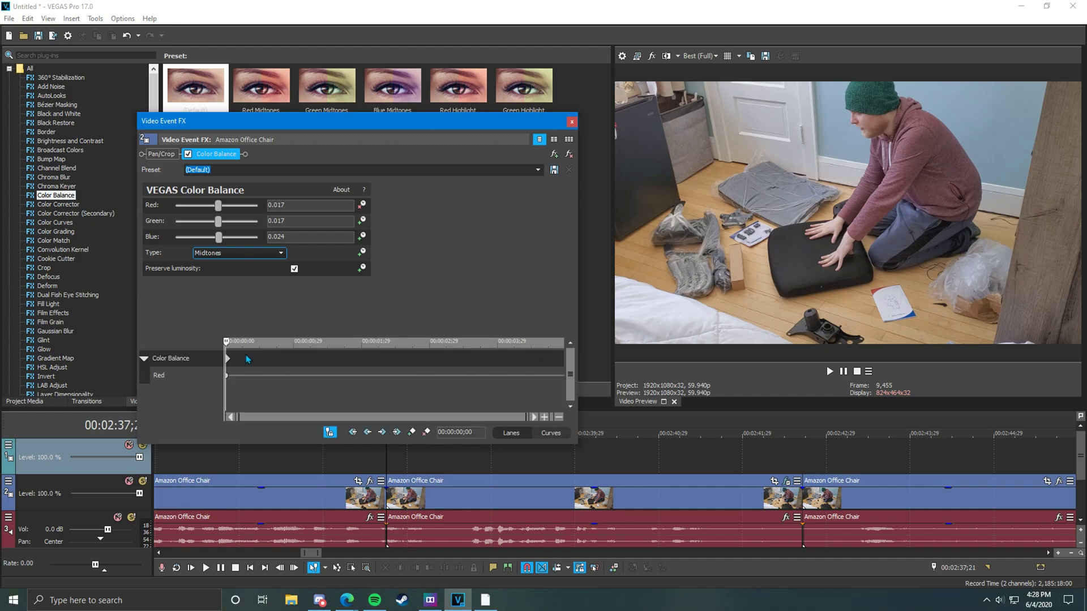
Step: Add a red keyframe of 0.500 at 00:00:04;29, delete it again and switch off the red value's animation
drag(246, 354, 563, 357)
drag(218, 205, 259, 205)
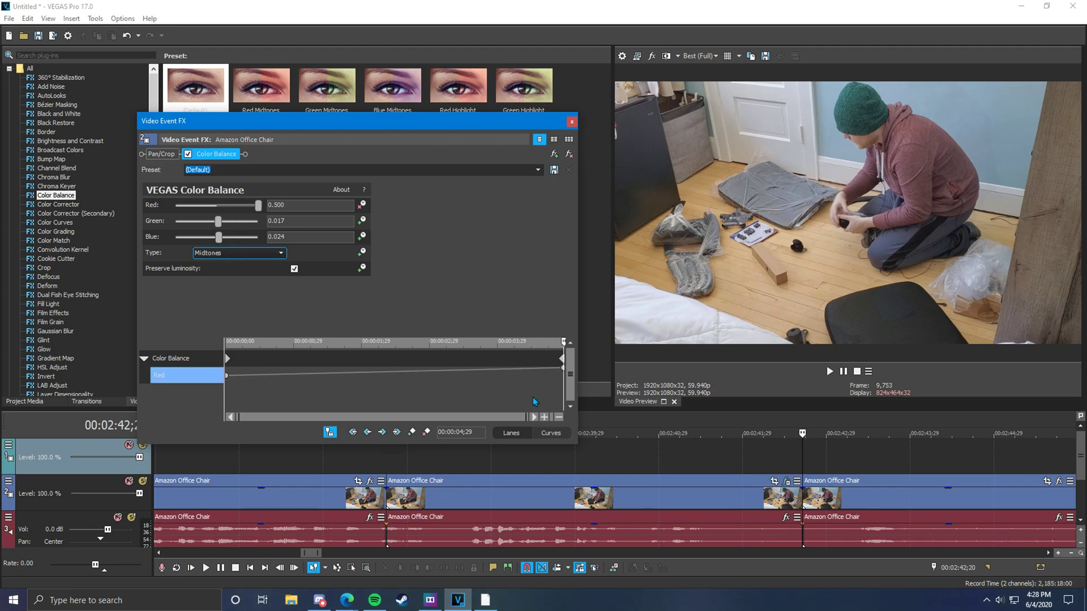
right_click(562, 368)
click(583, 364)
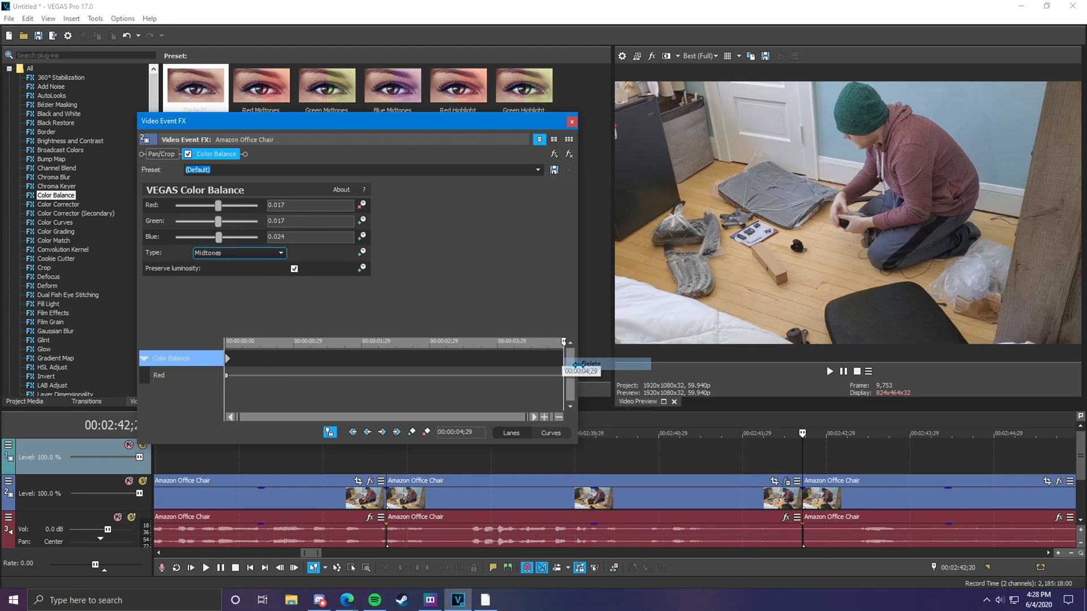
drag(563, 357, 242, 357)
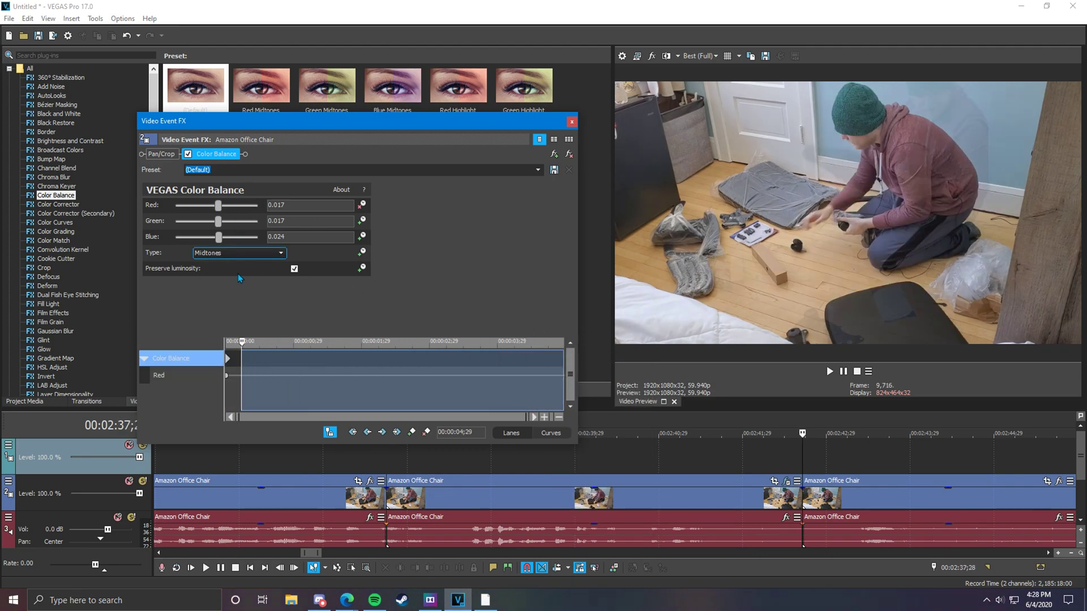
click(361, 204)
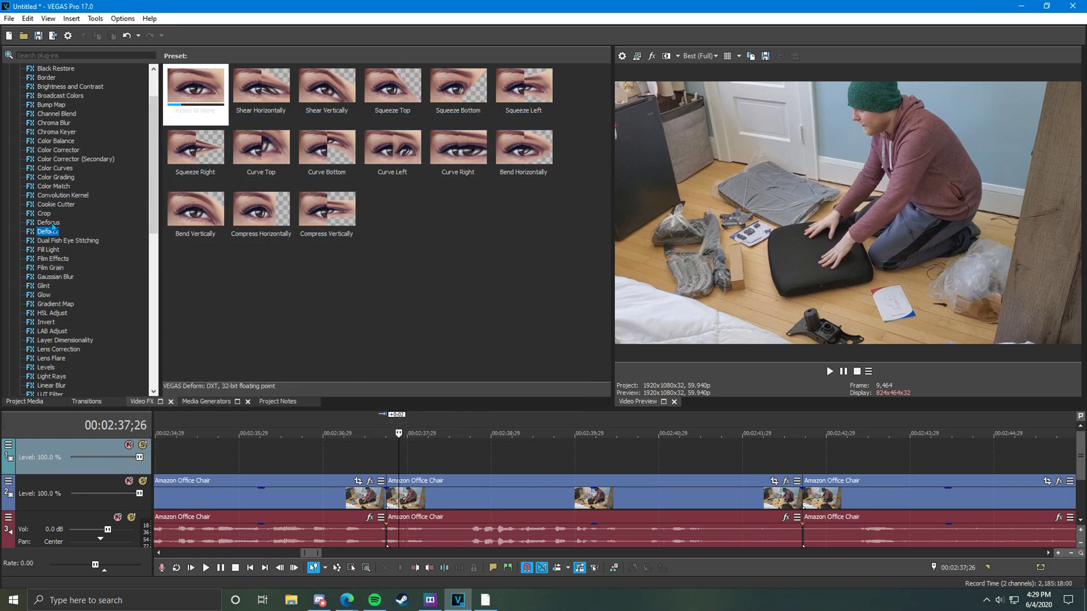
Step: Browse the Defocus, Crop, Cookie Cutter and Deform presets and apply the default Defocus preset to the middle segment
click(53, 223)
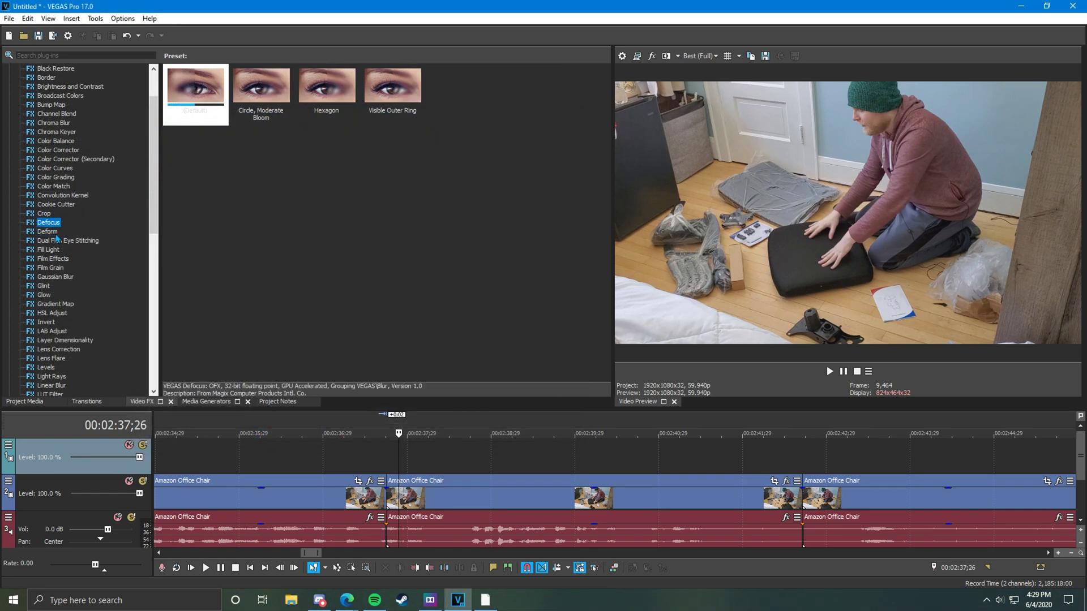
click(53, 214)
click(53, 205)
click(52, 232)
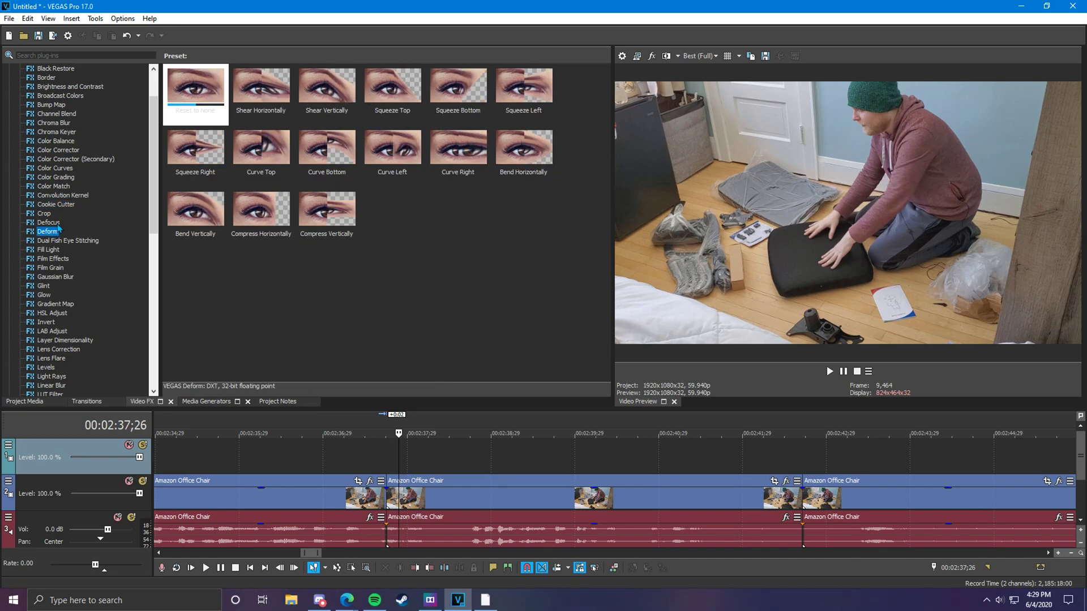
click(58, 224)
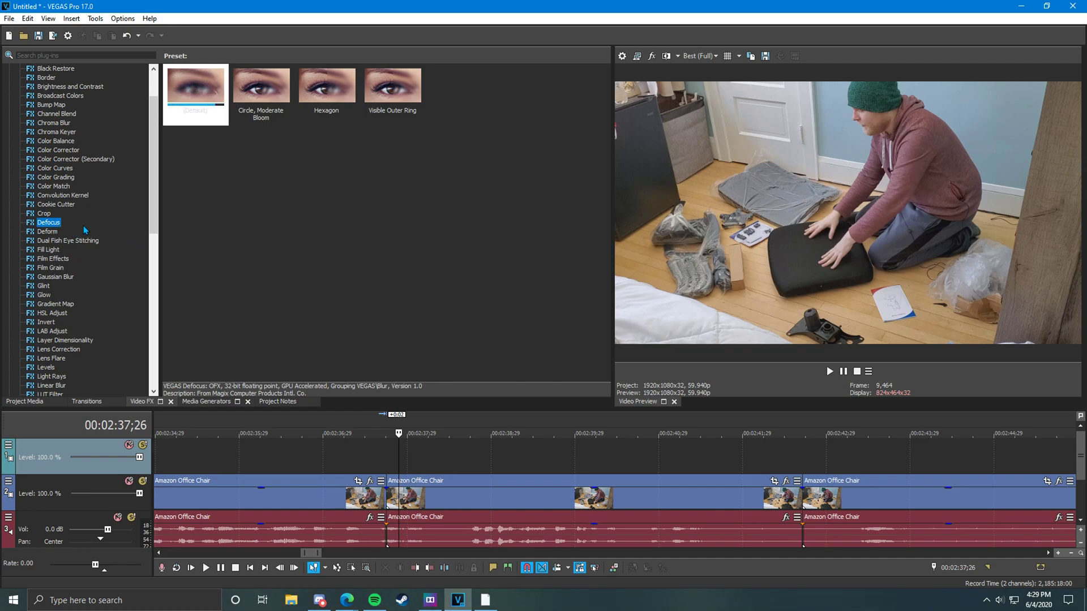
click(215, 91)
drag(481, 498, 480, 494)
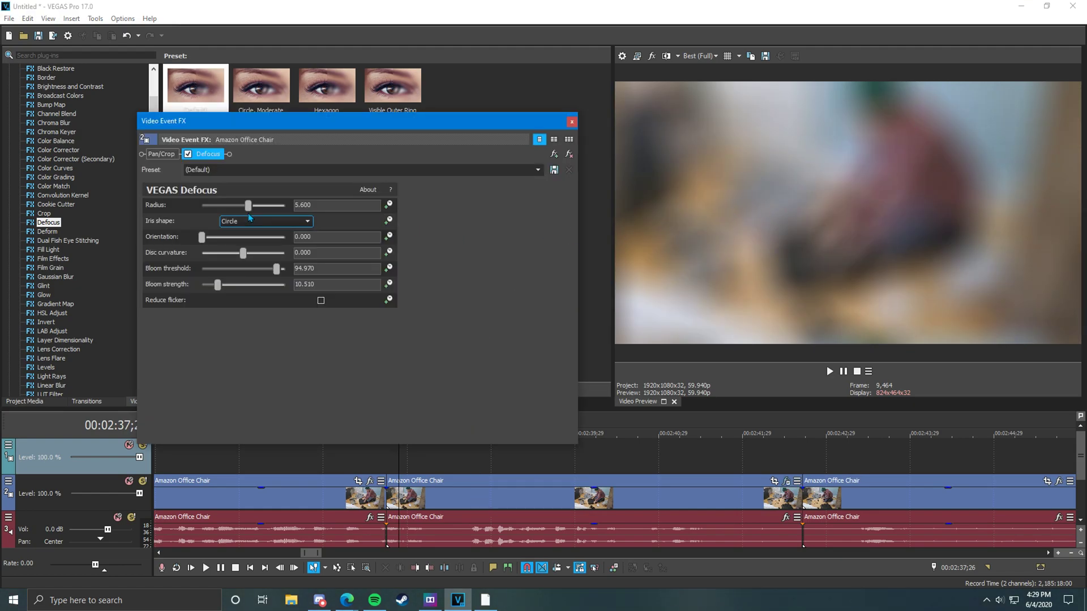
Step: Try a lower Defocus radius, and remove Defocus from the middle segment, closing the effect settings
drag(248, 211, 222, 237)
click(569, 154)
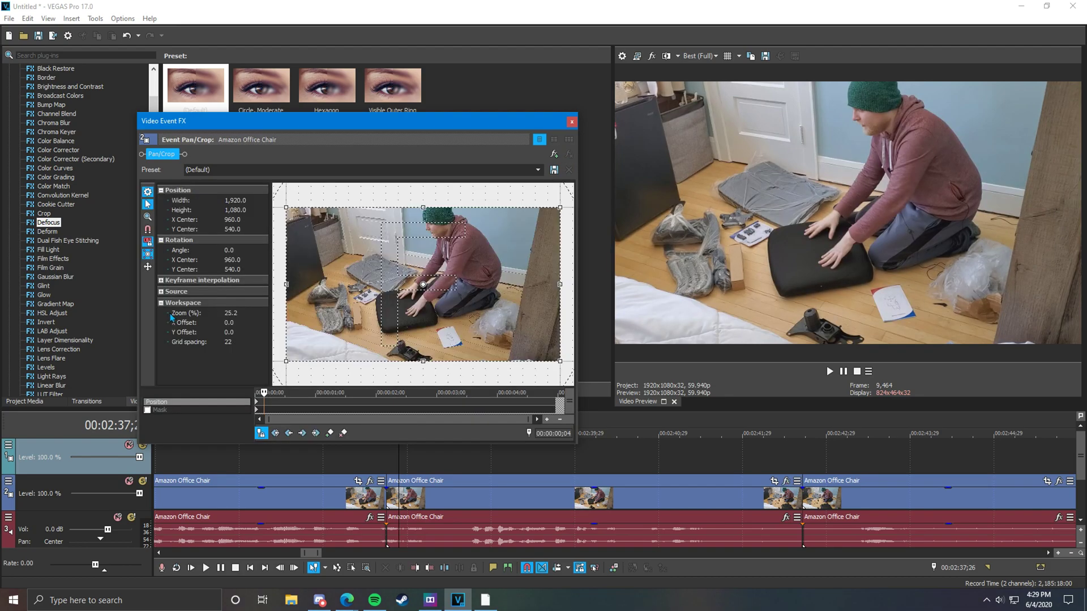
click(572, 120)
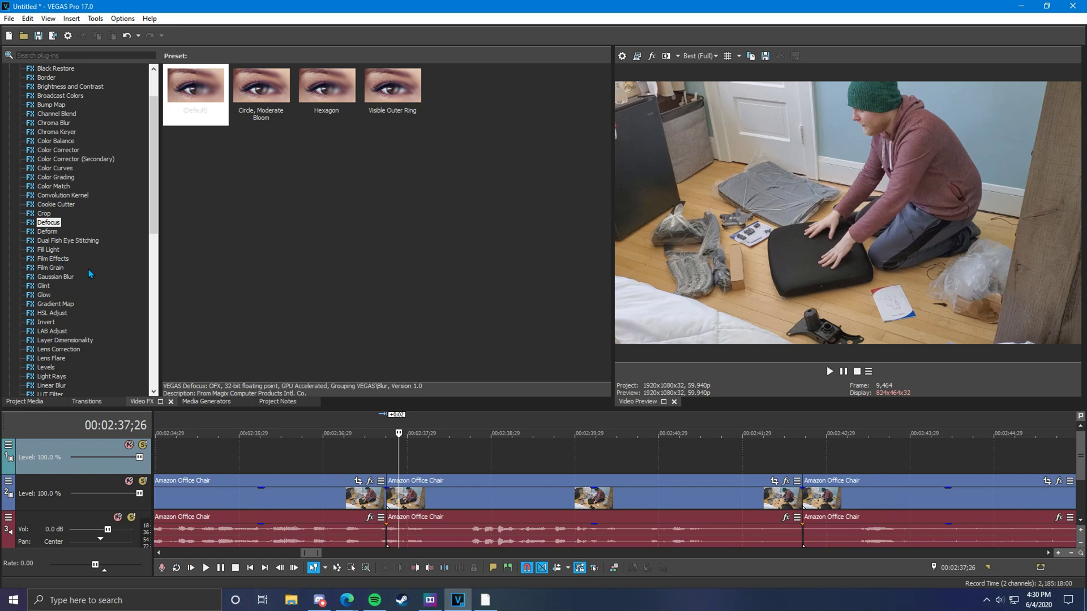
Step: Look through the Defocus and Deform presets and apply the Maximum Punch preset of Pinch/Punch to the middle segment
click(54, 232)
click(51, 223)
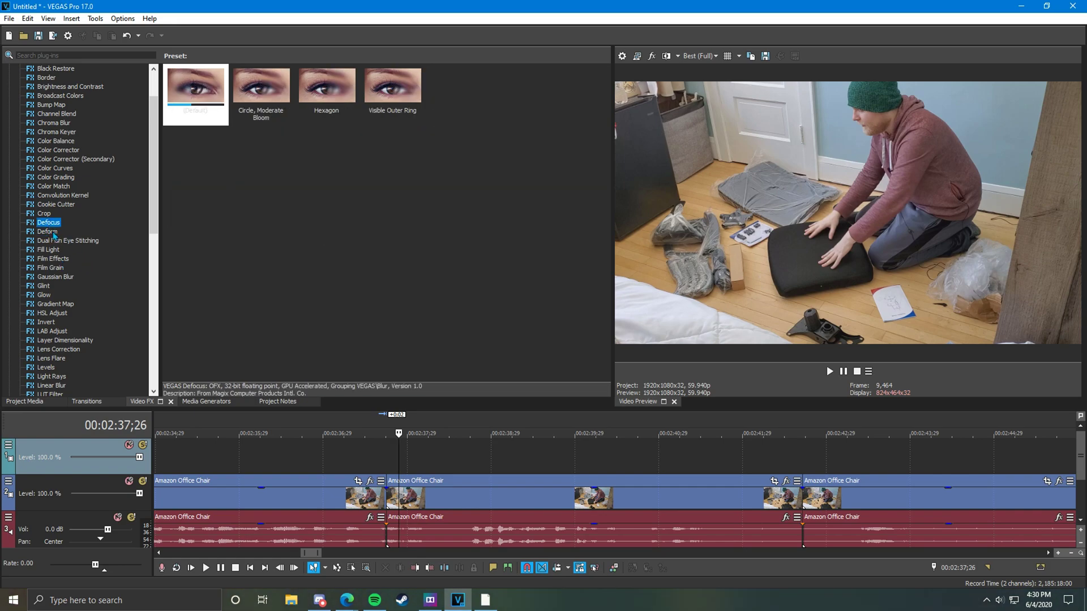
click(54, 233)
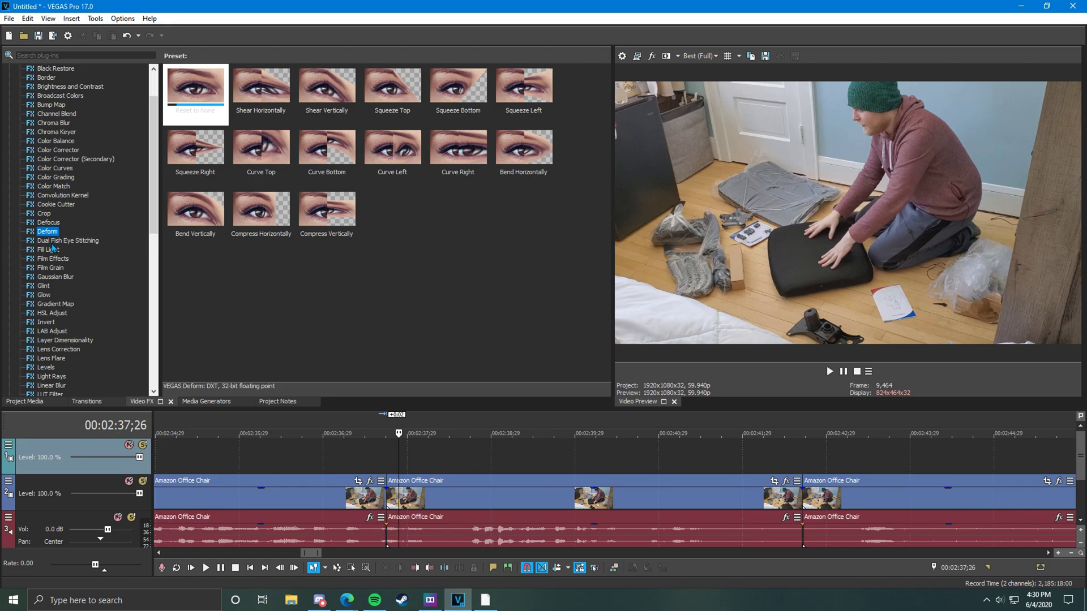
scroll(53, 247, down, 8)
click(53, 249)
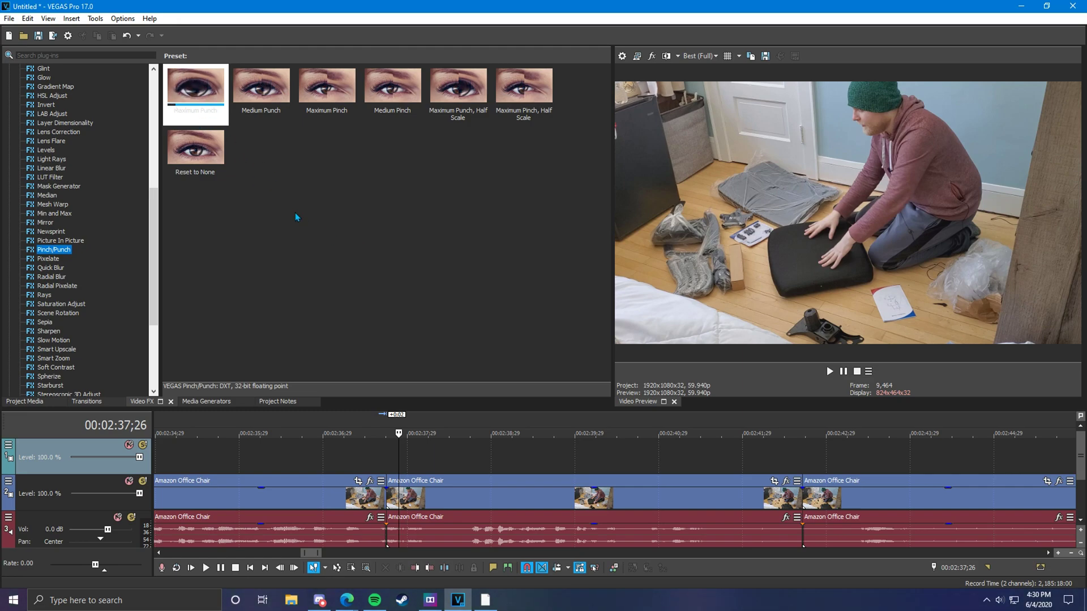
drag(195, 90, 445, 501)
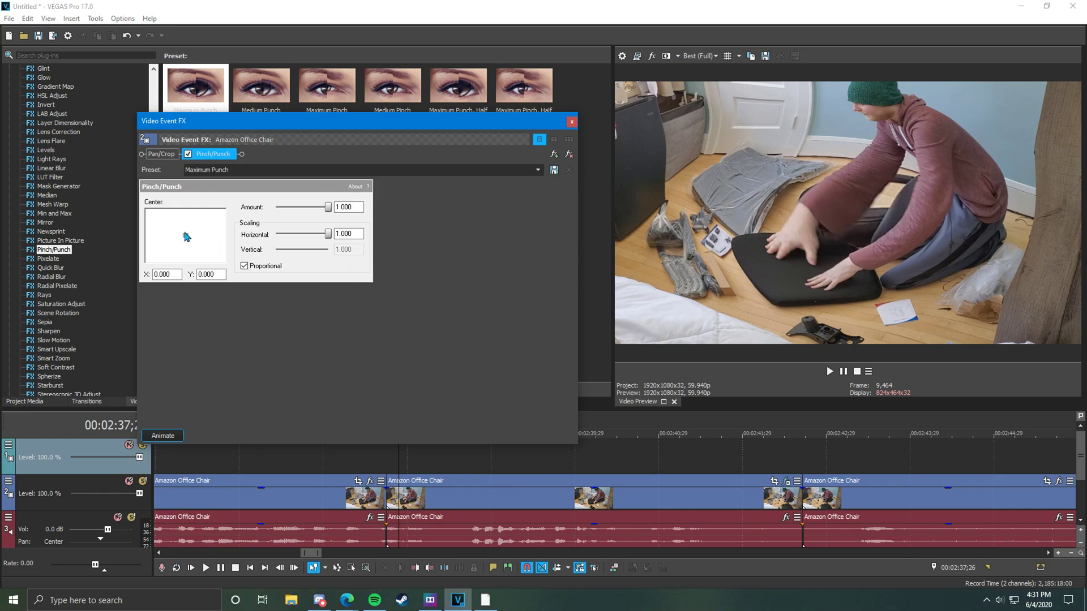
Step: Try Pinch/Punch with center X 0.219, Y -0.273 and proportional scaling 0.359, and remove the effect from the segment
mouse_move(190, 238)
mouse_down()
mouse_move(203, 233)
mouse_move(193, 233)
mouse_up()
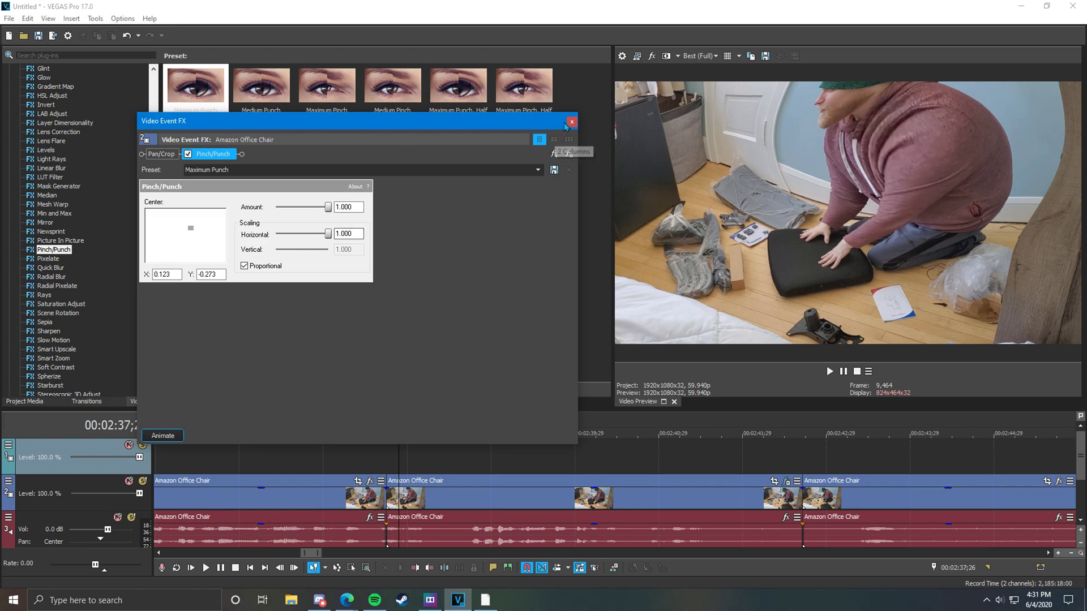
drag(328, 204, 294, 235)
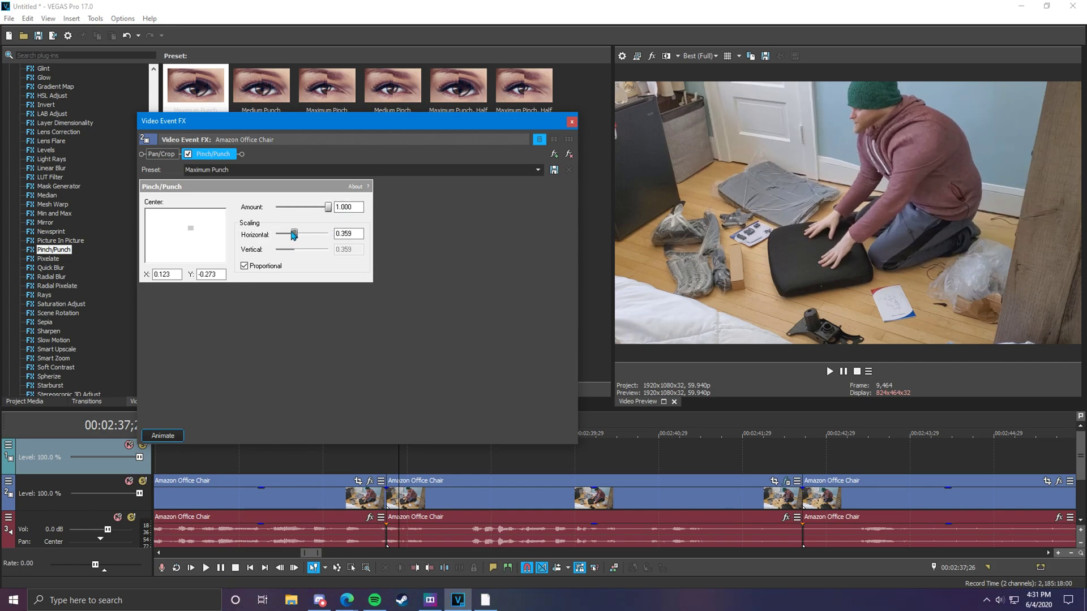
drag(190, 228, 197, 232)
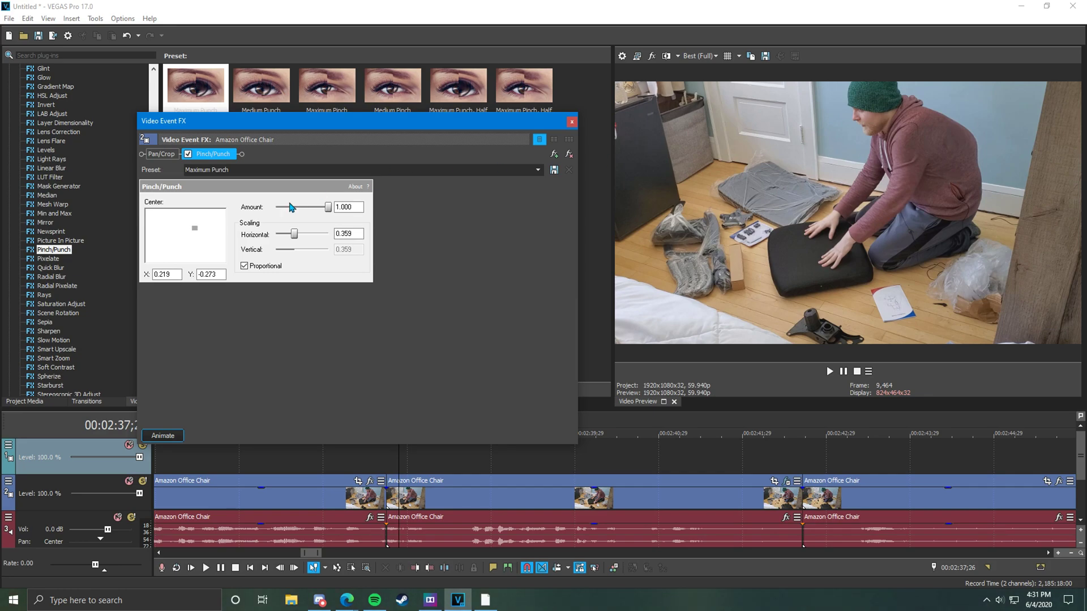
click(569, 160)
Step: Apply the Medium Sharpen preset to the middle segment and try its amount at 1.000 and at lower values
click(48, 258)
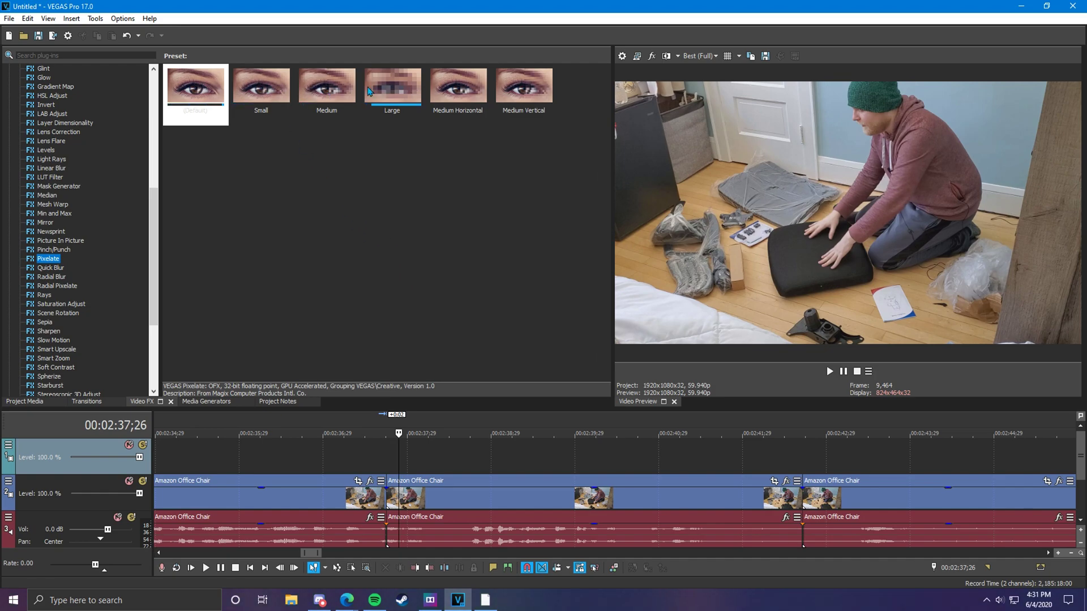
scroll(50, 226, down, 4)
click(49, 222)
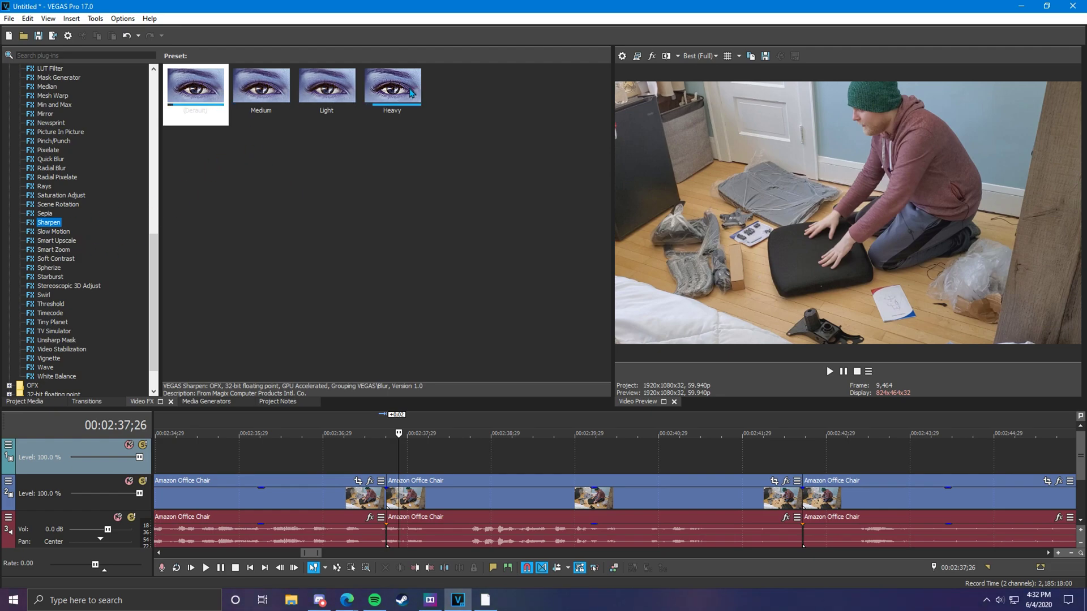
drag(245, 94, 448, 308)
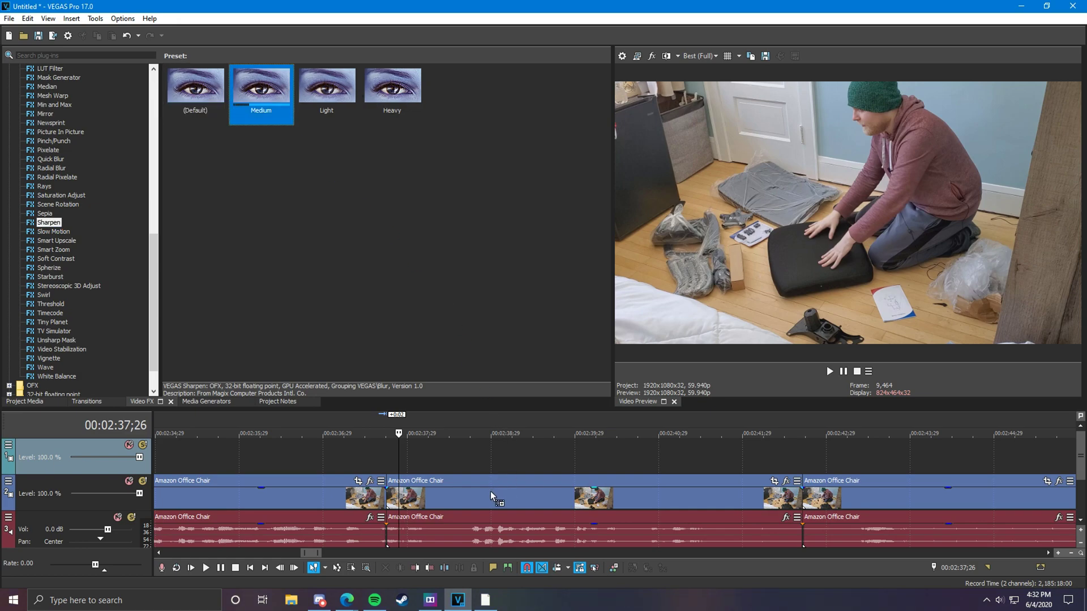
drag(491, 491, 491, 501)
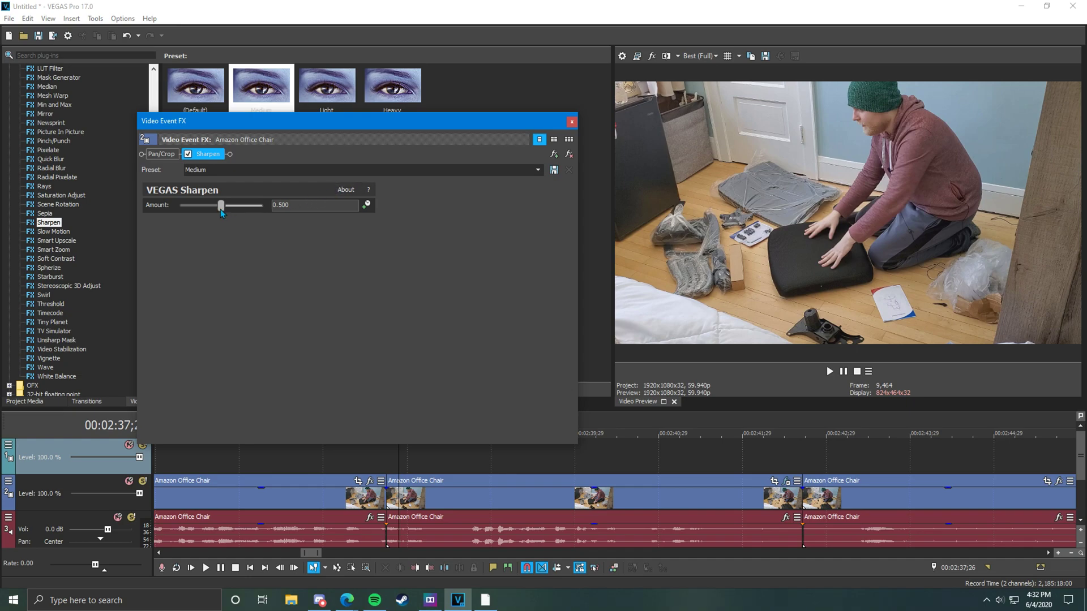
drag(221, 207, 279, 211)
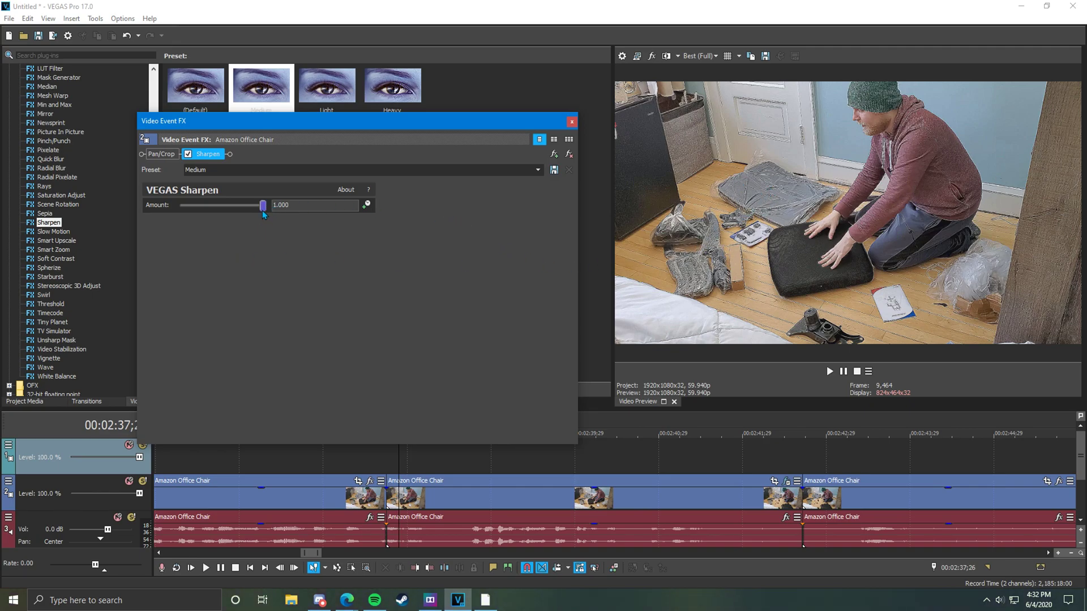
drag(263, 214, 202, 225)
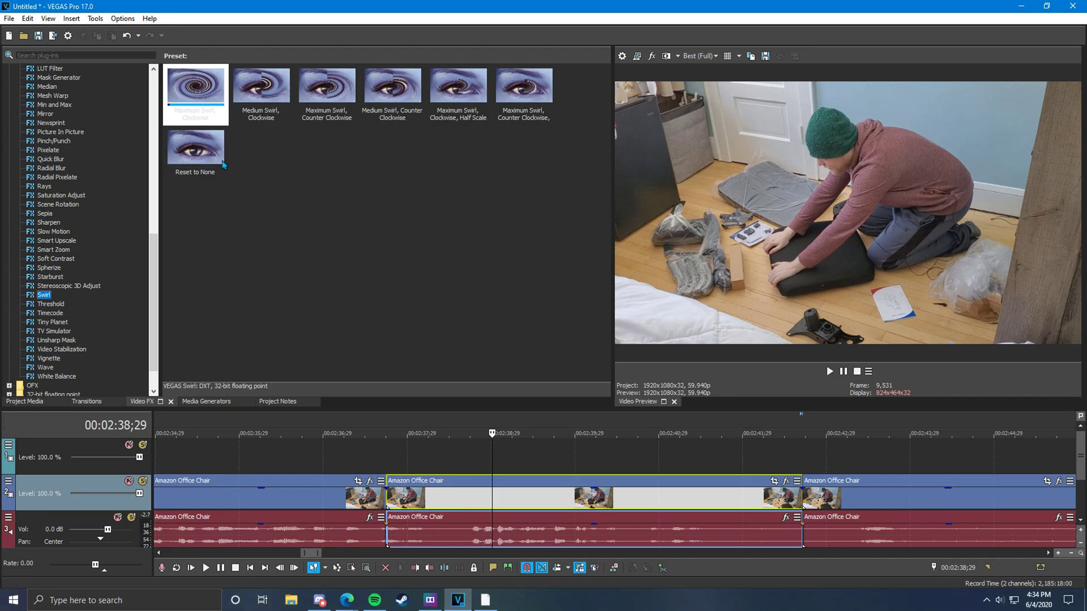
Step: Apply the Reset to None preset of Swirl to the middle segment and move its settings window clear of the presets
click(198, 152)
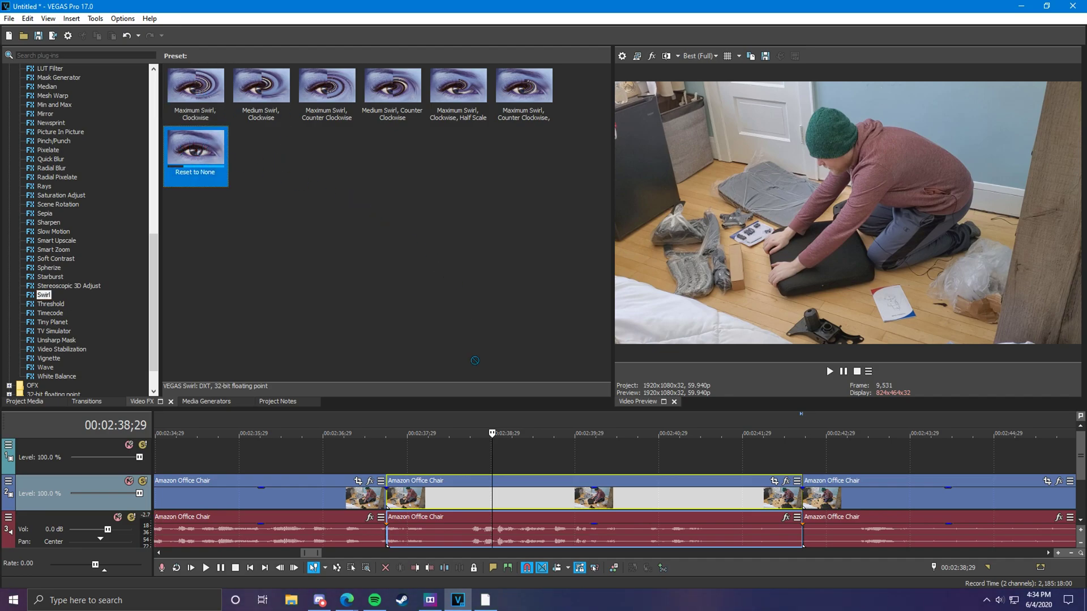
drag(457, 504, 457, 504)
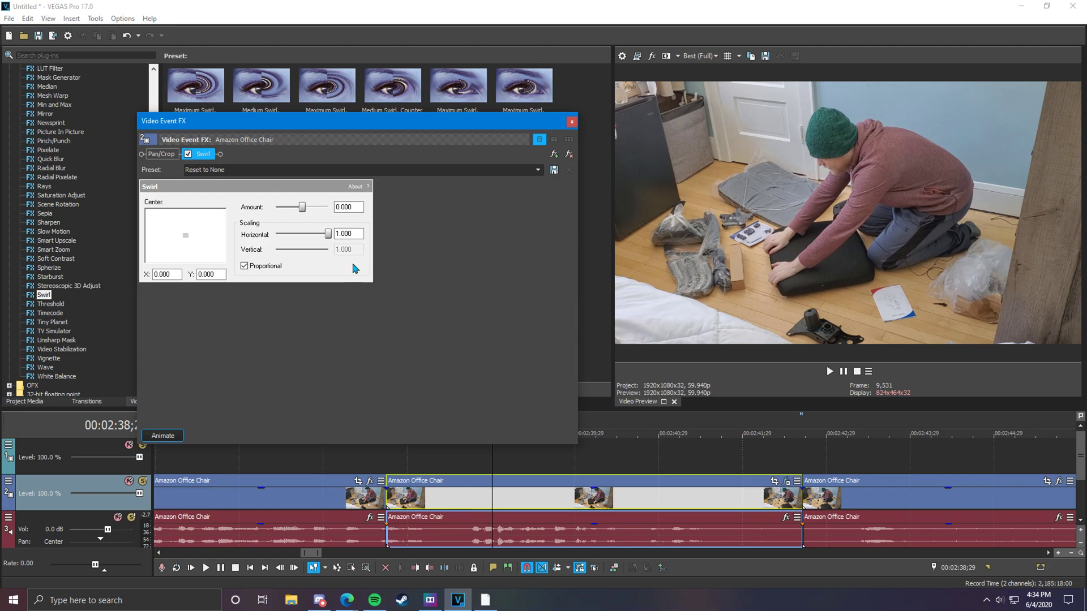
drag(261, 132, 285, 211)
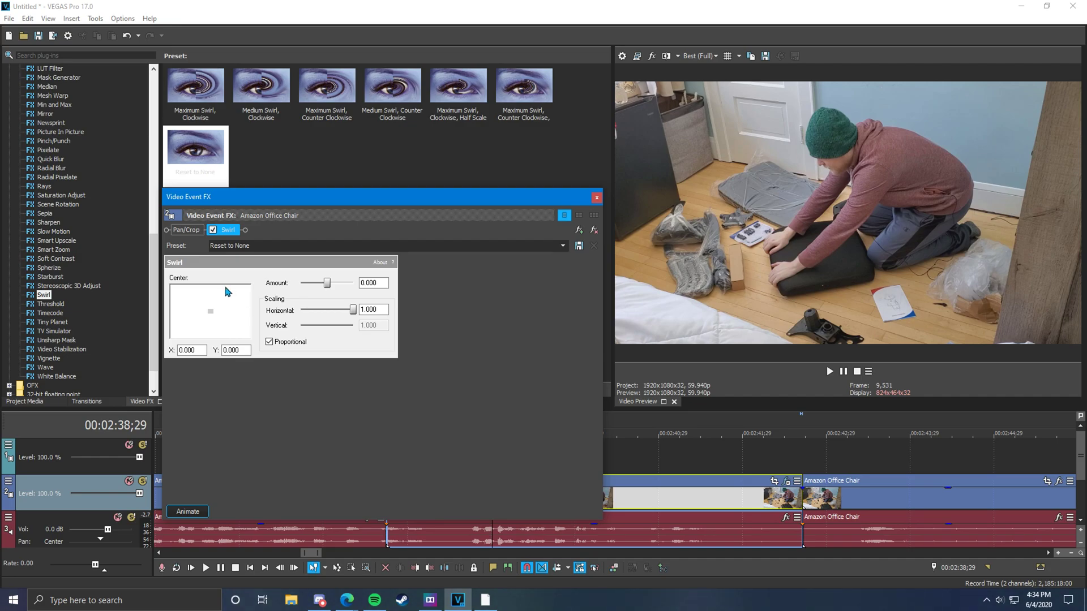
Step: Adjust the Swirl over the person's head to amount 0.217, proportional scaling 0.261 and center X 0.000, Y -0.212
mouse_move(326, 283)
mouse_down()
mouse_move(334, 290)
mouse_move(322, 293)
mouse_move(338, 289)
mouse_move(309, 296)
mouse_move(329, 297)
mouse_up()
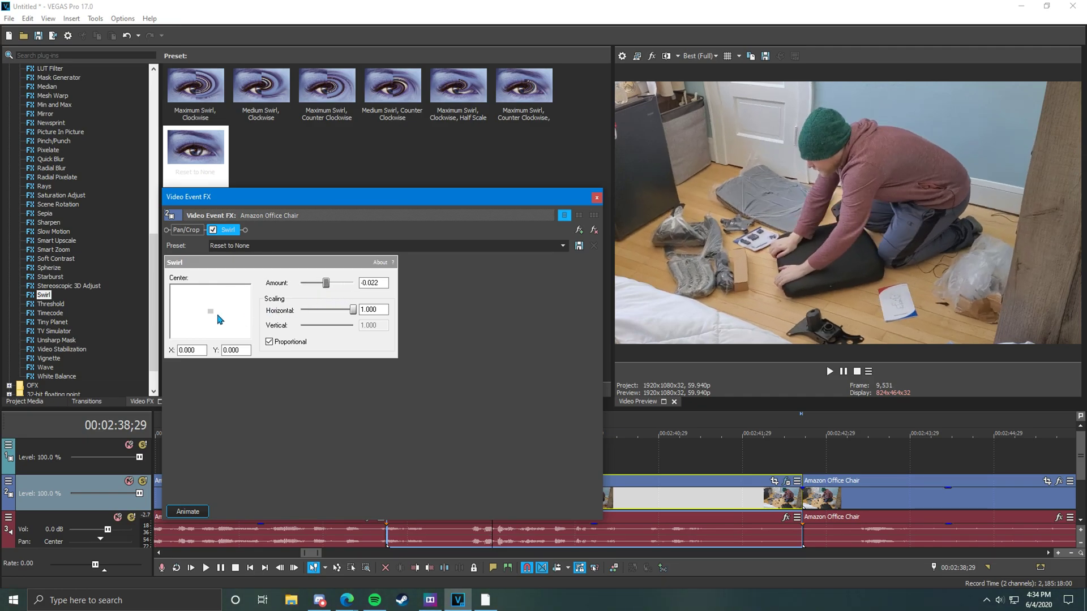
drag(210, 311, 205, 313)
drag(216, 313, 207, 310)
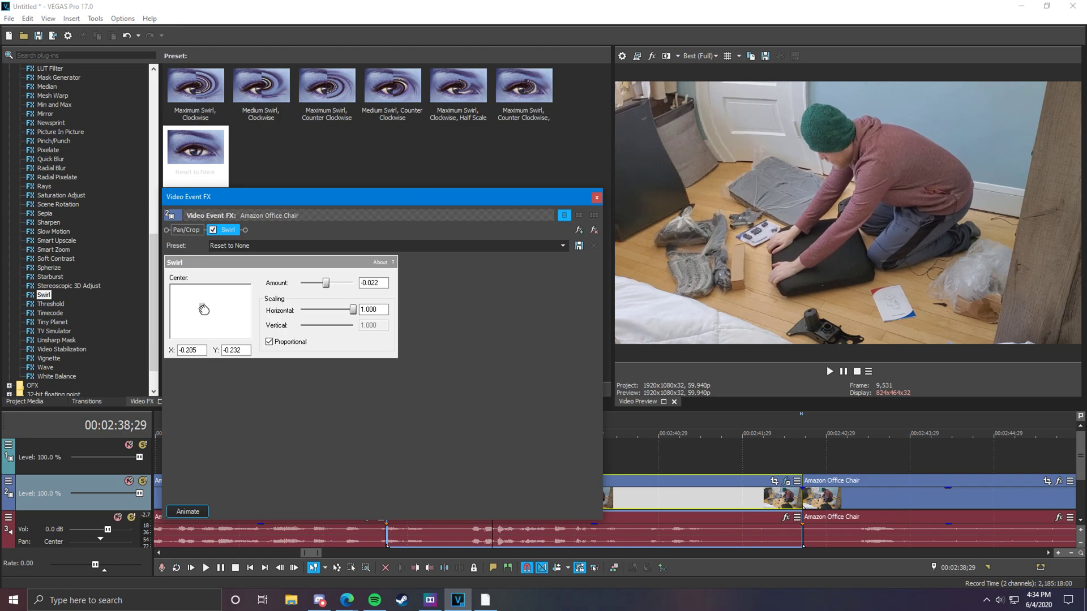
mouse_move(354, 312)
mouse_down()
mouse_move(301, 315)
mouse_move(331, 284)
mouse_up()
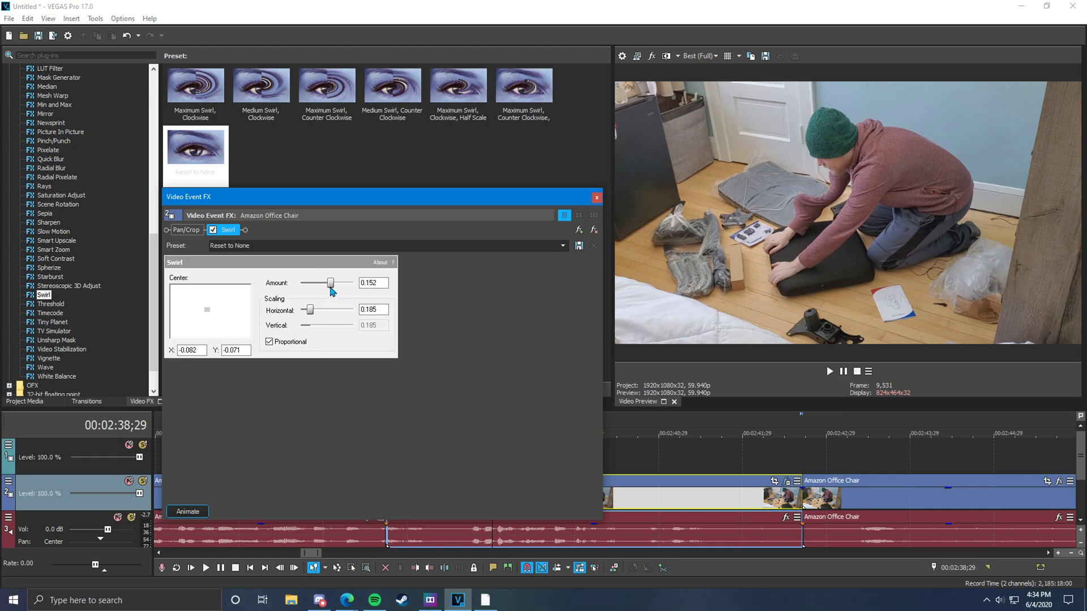
drag(207, 310, 213, 307)
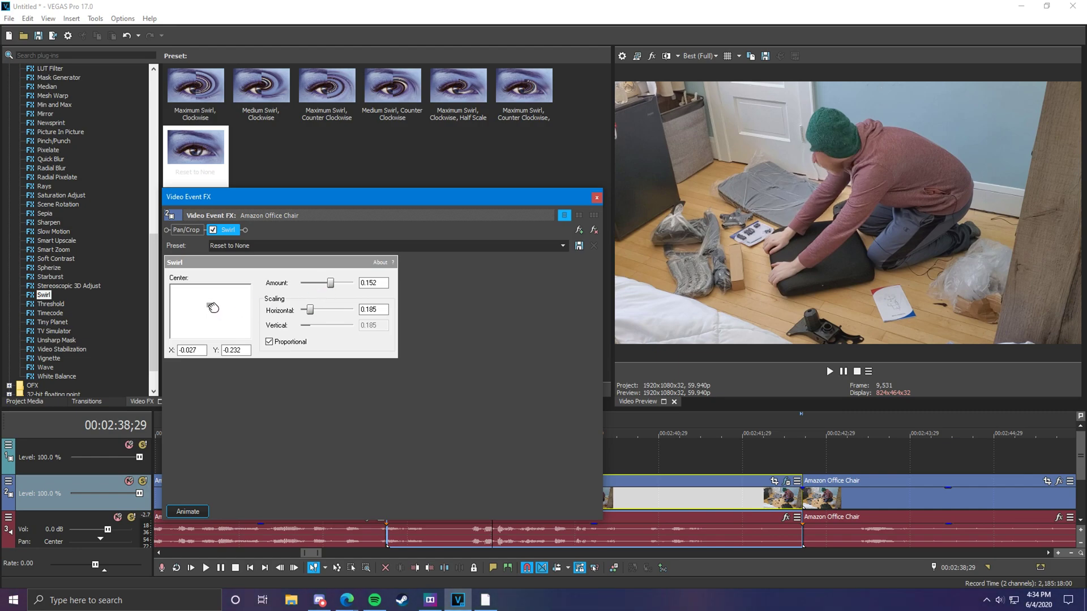
drag(334, 287, 315, 313)
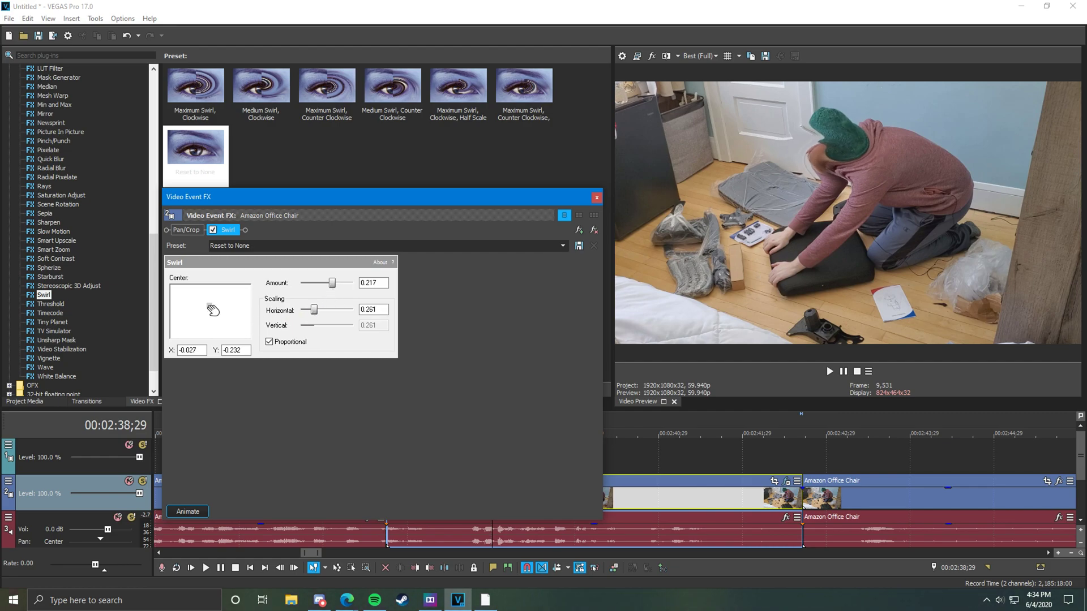
drag(212, 308, 213, 310)
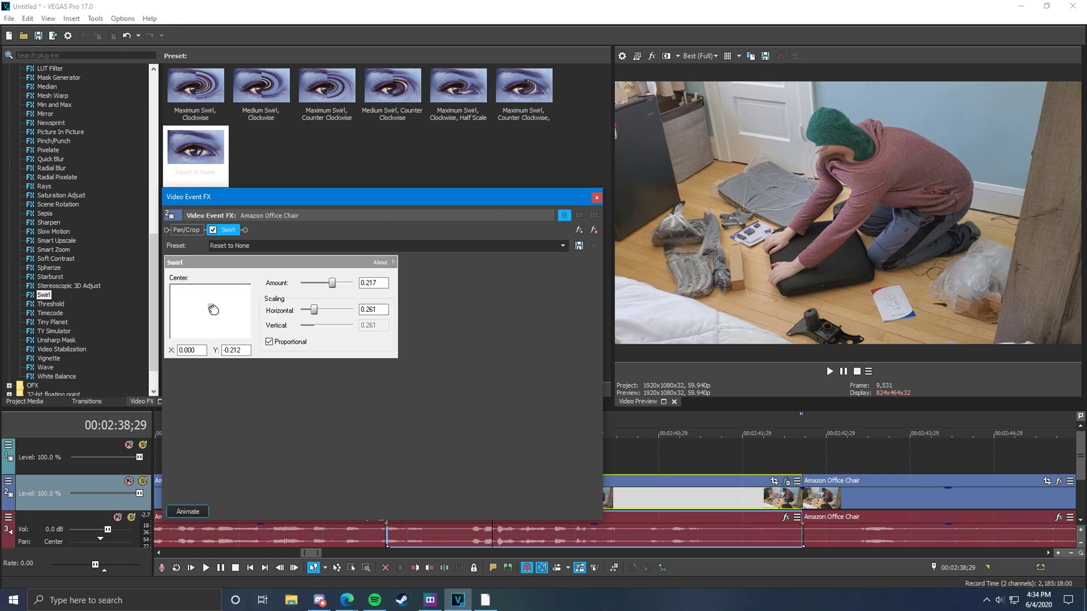
Step: Enable animation for the Swirl and set its first keyframe to amount 0.087 with center X 0.055, Y -0.374 over the head
drag(342, 193, 312, 131)
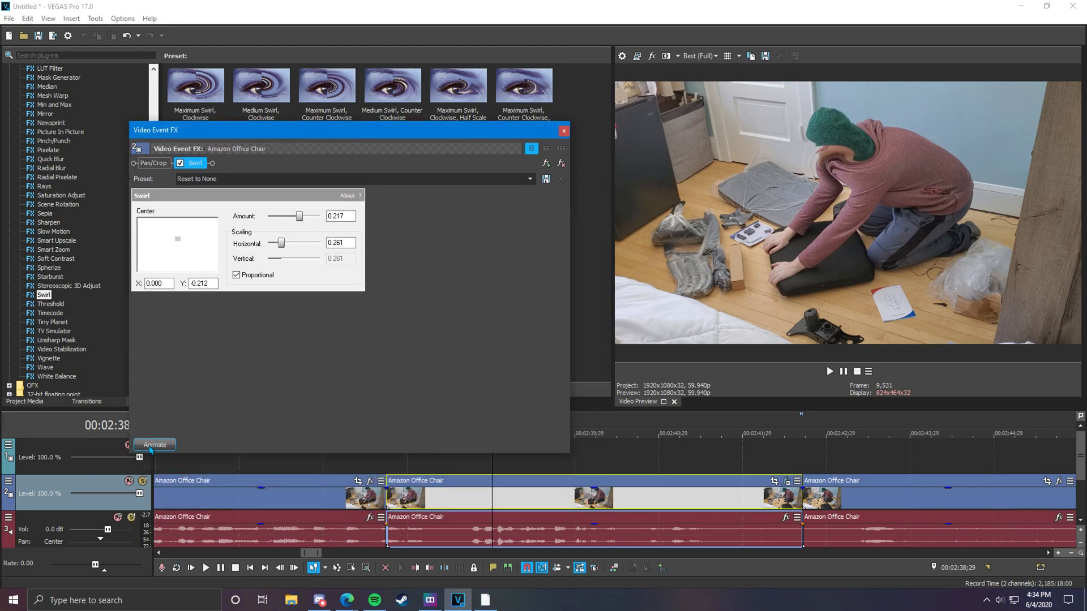
click(154, 446)
click(221, 368)
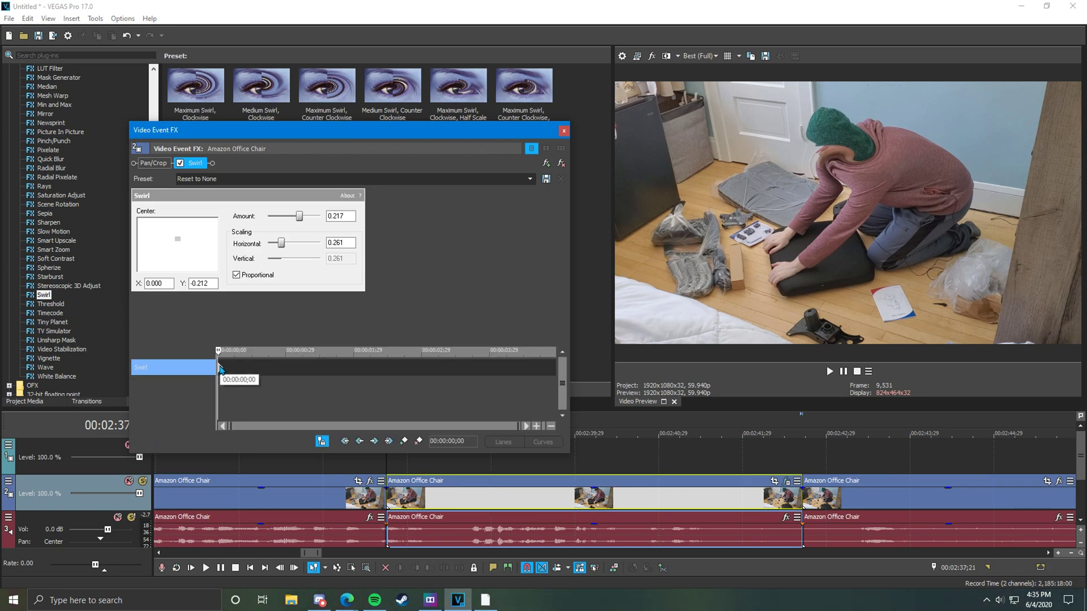
drag(221, 356, 168, 360)
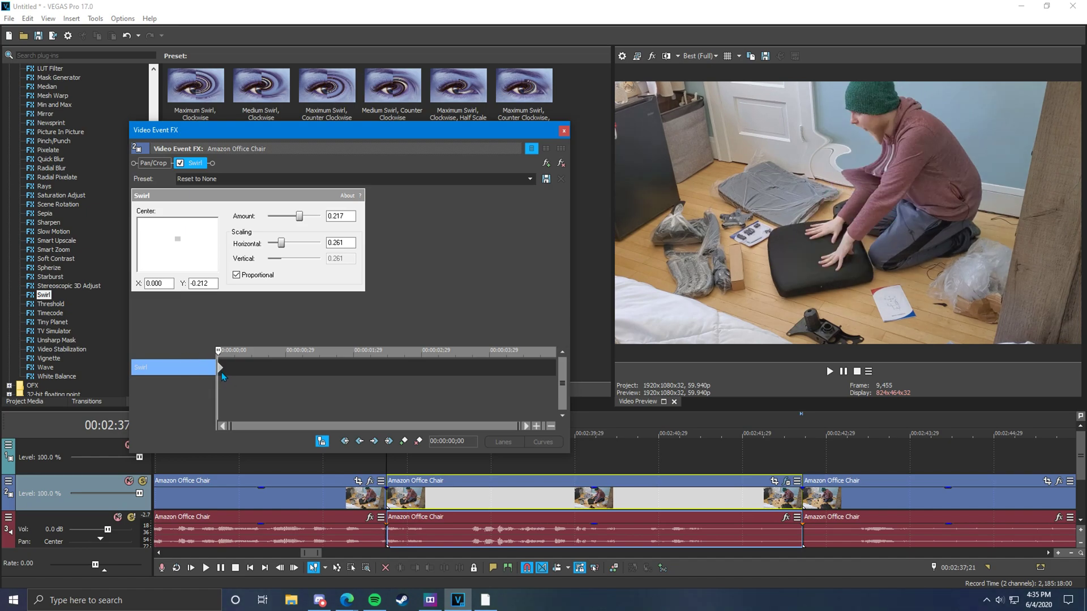
drag(179, 243, 180, 237)
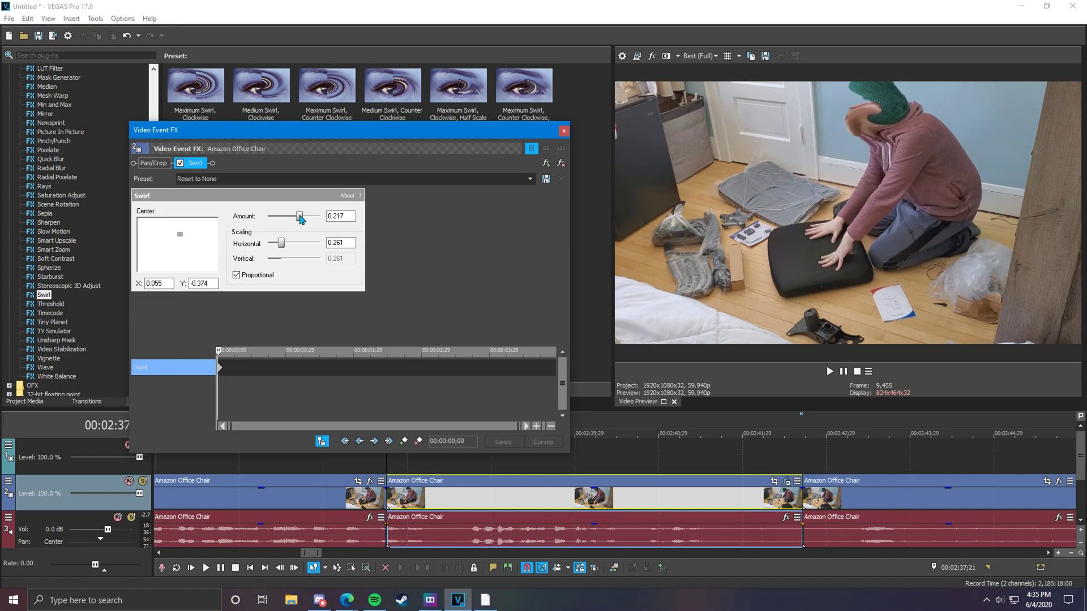
mouse_move(300, 218)
mouse_down()
mouse_move(286, 218)
mouse_move(296, 218)
mouse_up()
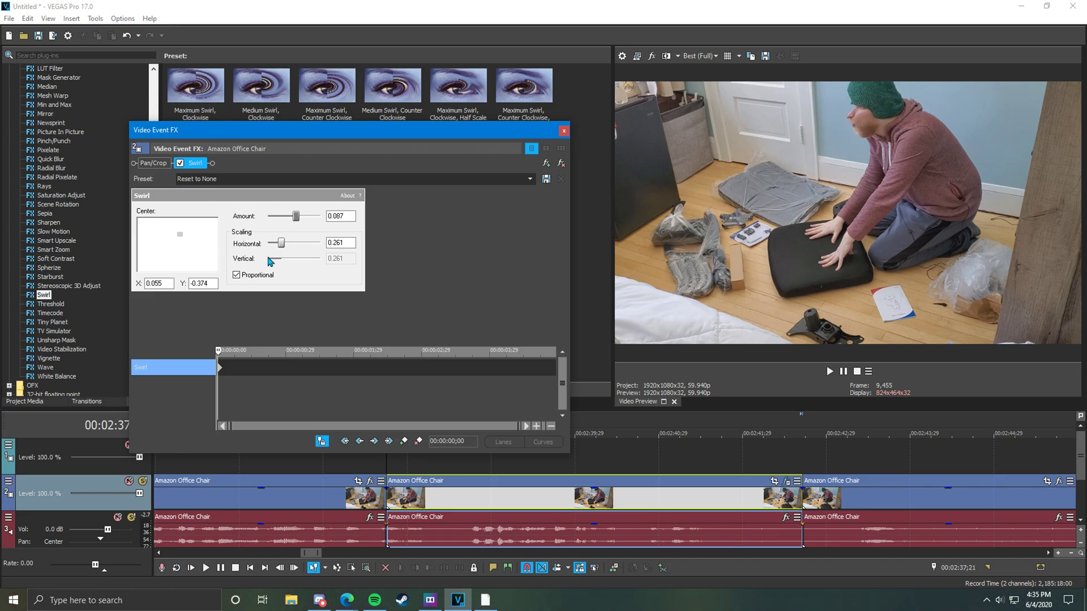
Step: Keyframe the Swirl center along the moving head, from X 0.027, Y -0.354 at 00:00:00;15 to X 0.110, Y -0.354 at 00:00:02;06
drag(221, 353, 254, 355)
drag(180, 234, 181, 238)
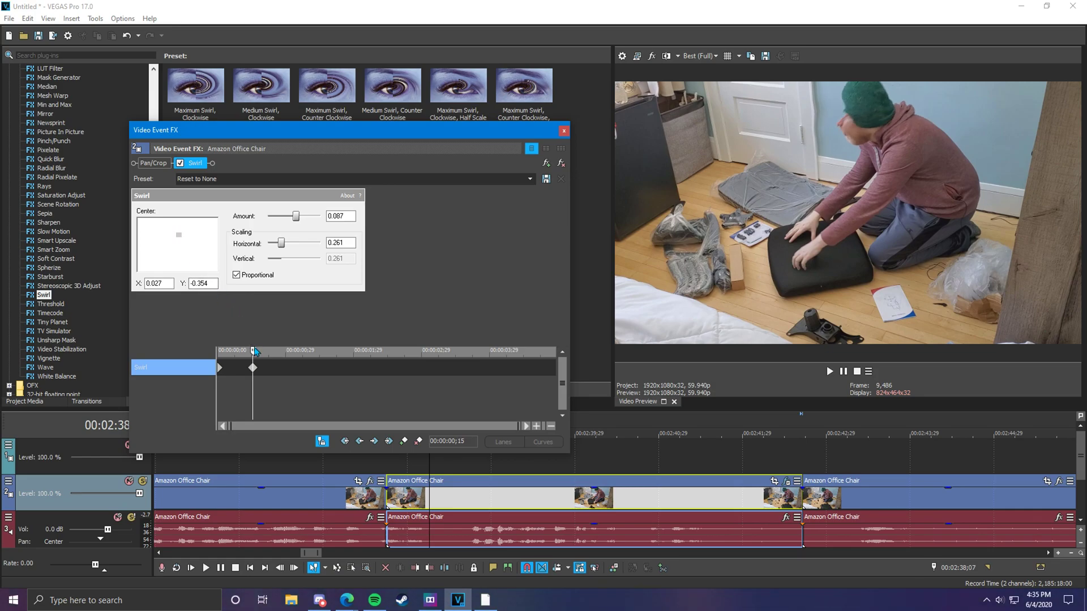
drag(254, 352, 282, 352)
drag(178, 235, 181, 239)
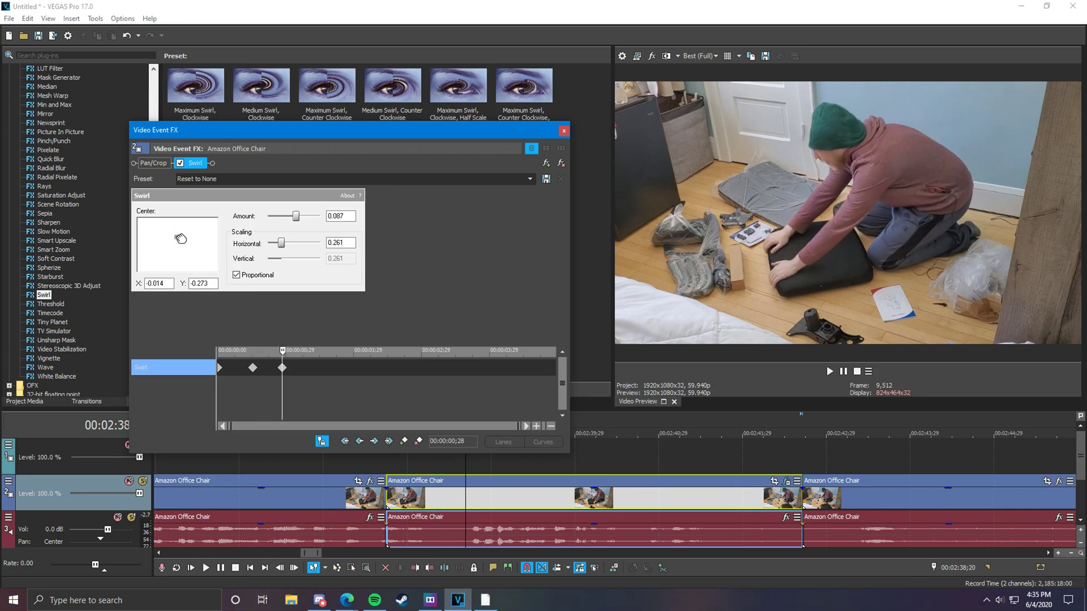
drag(279, 344, 317, 353)
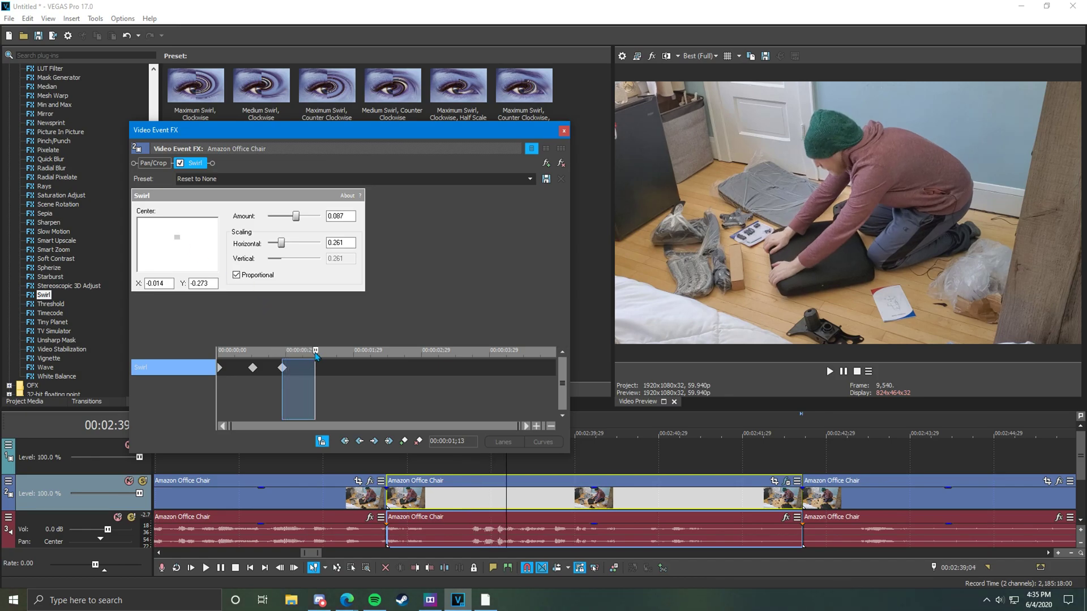
drag(179, 240, 179, 235)
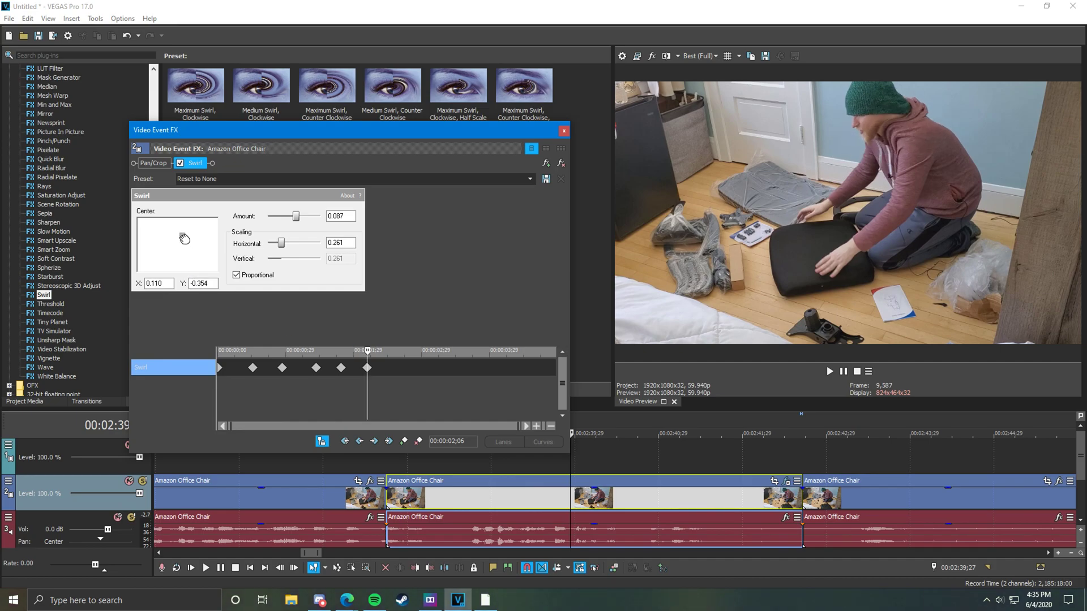
Step: Scrub back through the animated Swirl, and remove the effect from the middle segment
mouse_move(367, 352)
mouse_down()
mouse_move(219, 351)
mouse_move(362, 358)
mouse_up()
click(152, 163)
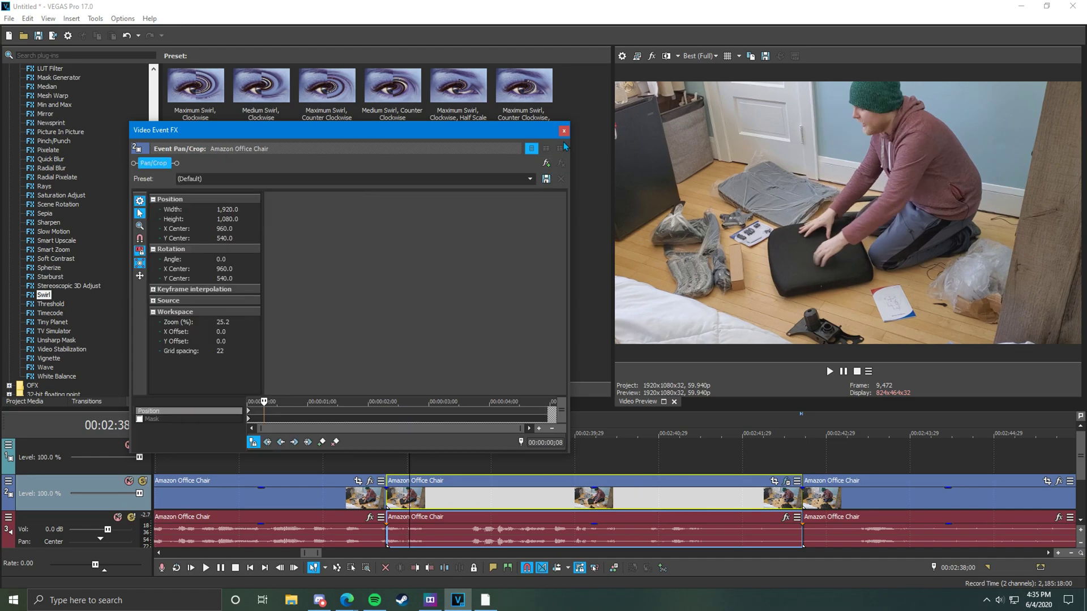
click(564, 131)
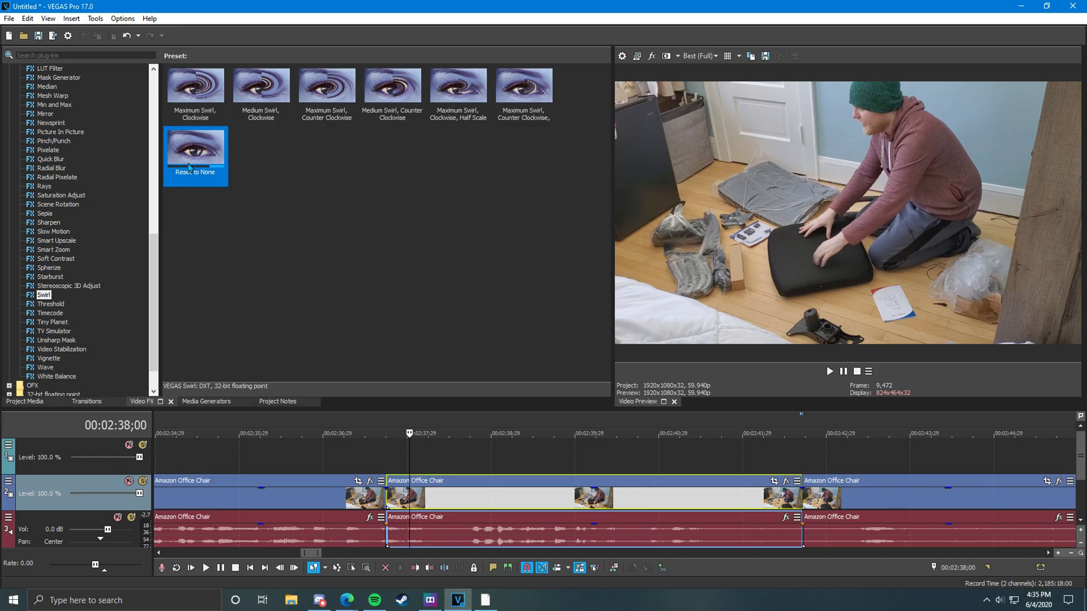
Step: Examine the presets of TV Simulator, Unsharp Mask, Video Stabilization, Vignette, Wave, White Balance, Stereoscopic 3D Adjust and Starburst
click(53, 331)
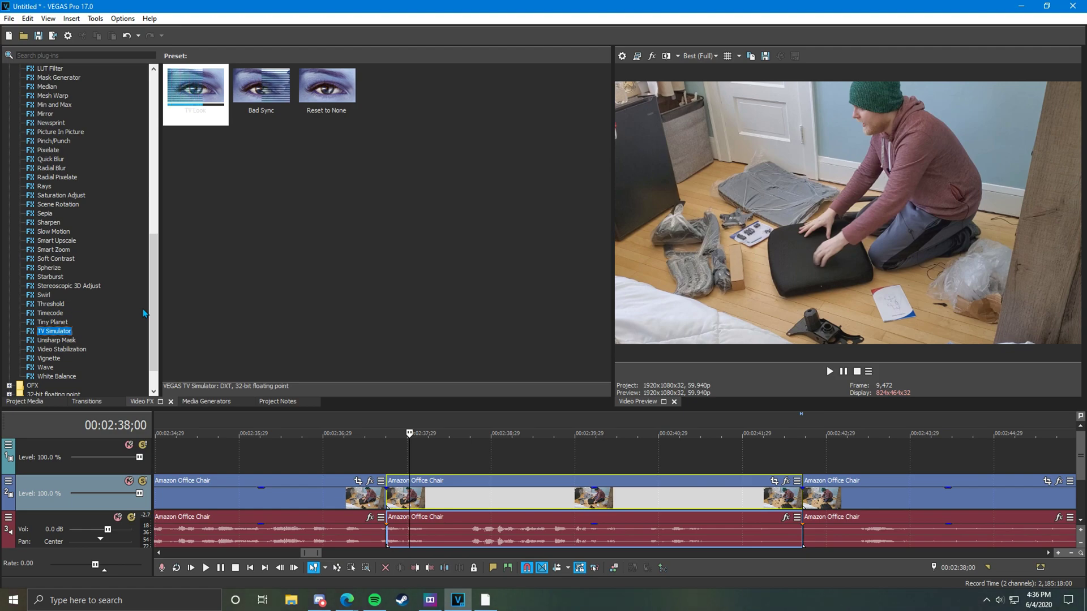
click(57, 340)
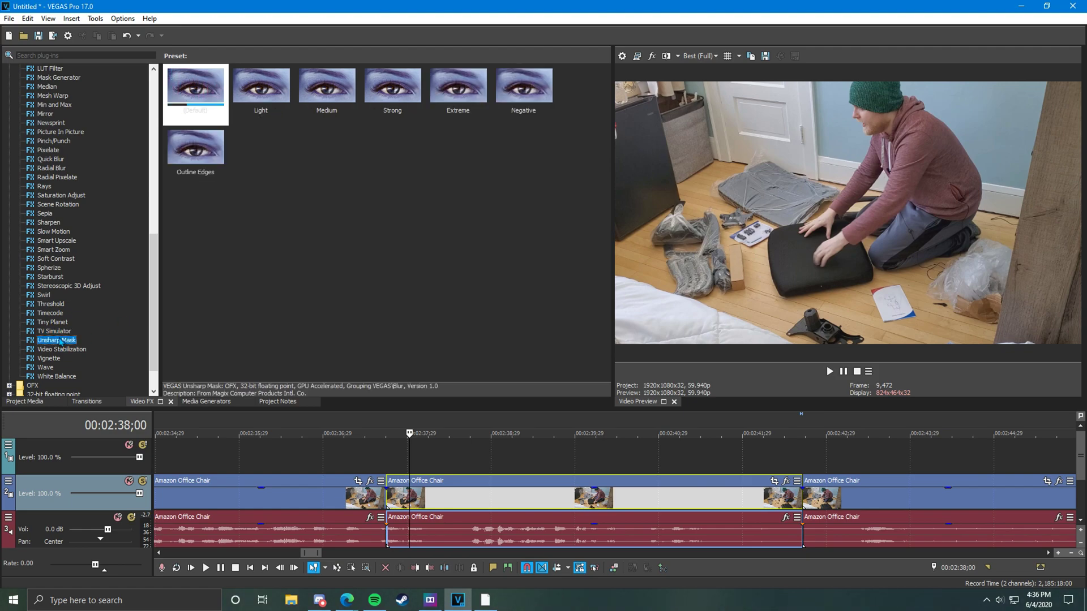
click(54, 351)
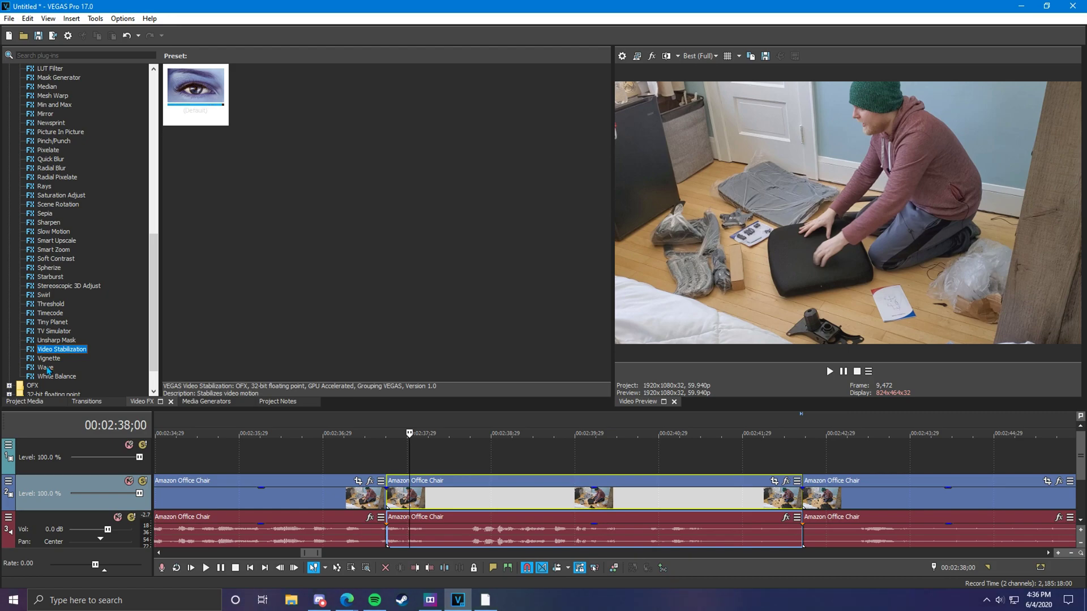
click(55, 359)
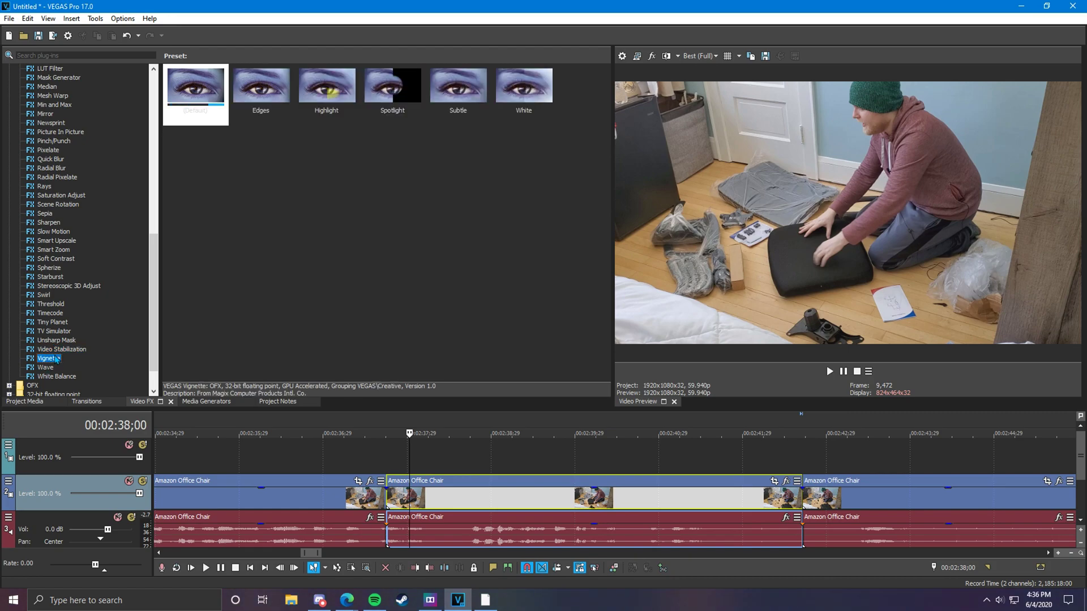
click(50, 368)
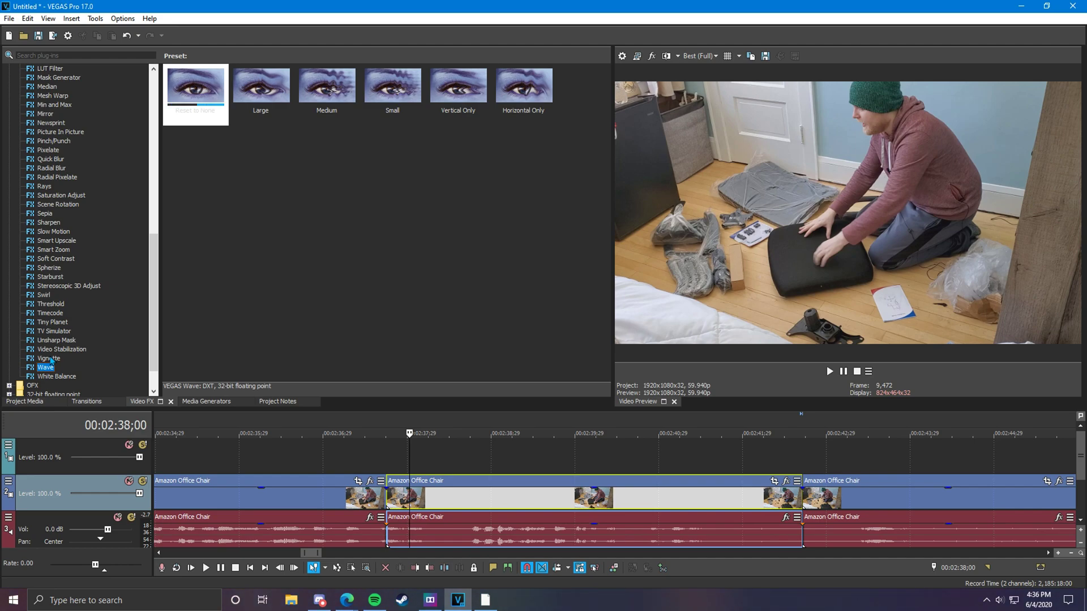
click(49, 359)
click(57, 349)
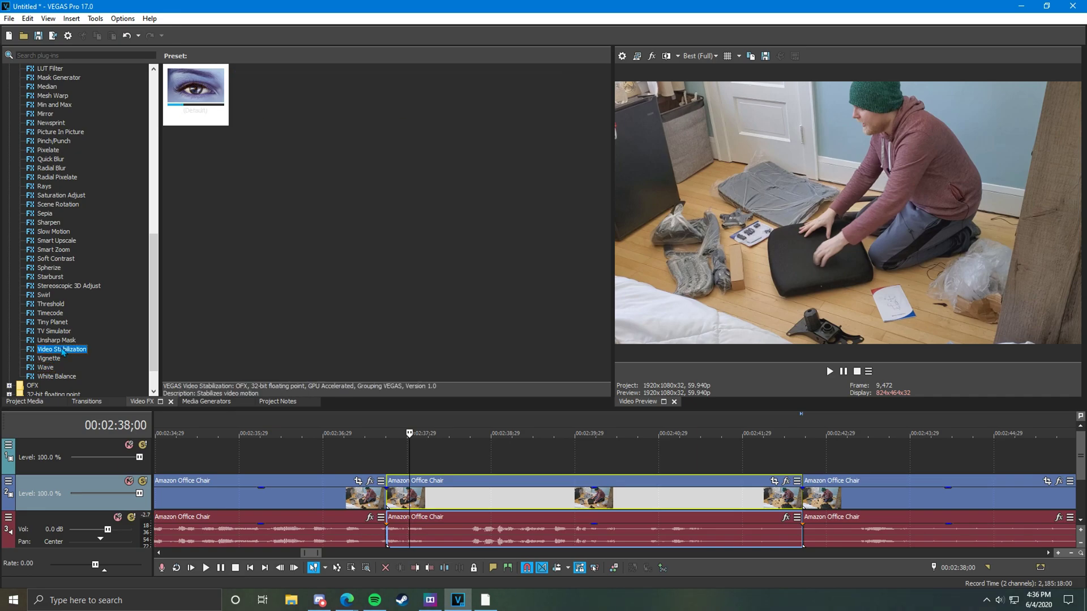
click(63, 340)
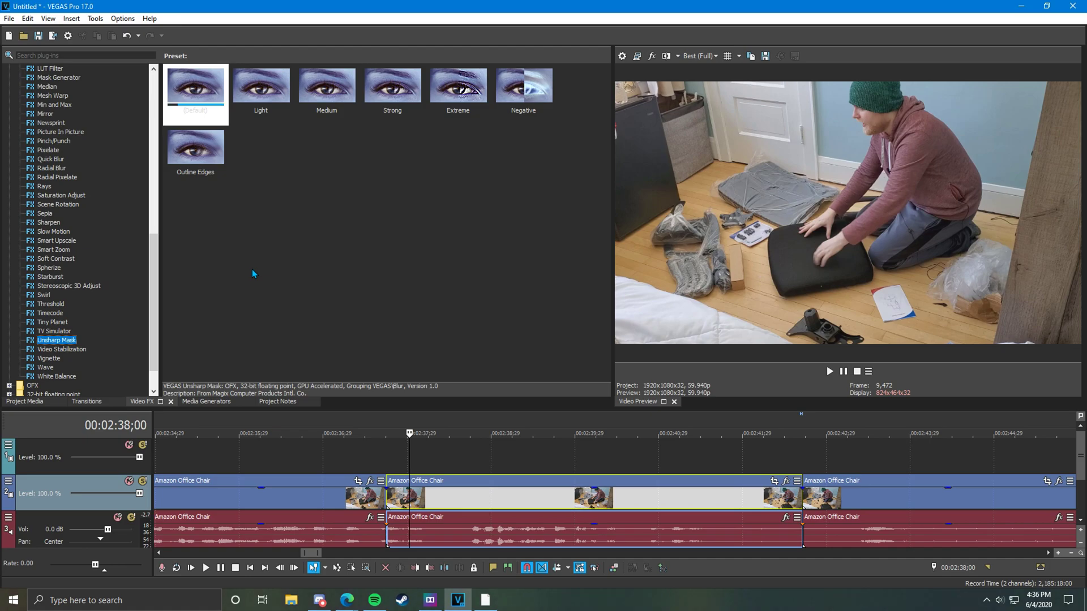
click(49, 359)
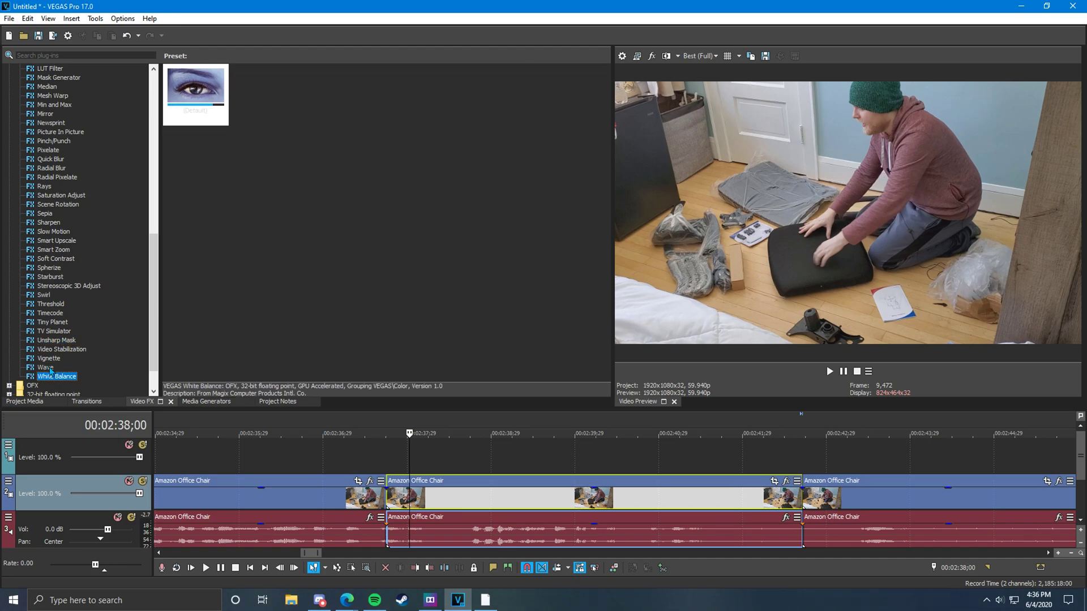
click(51, 332)
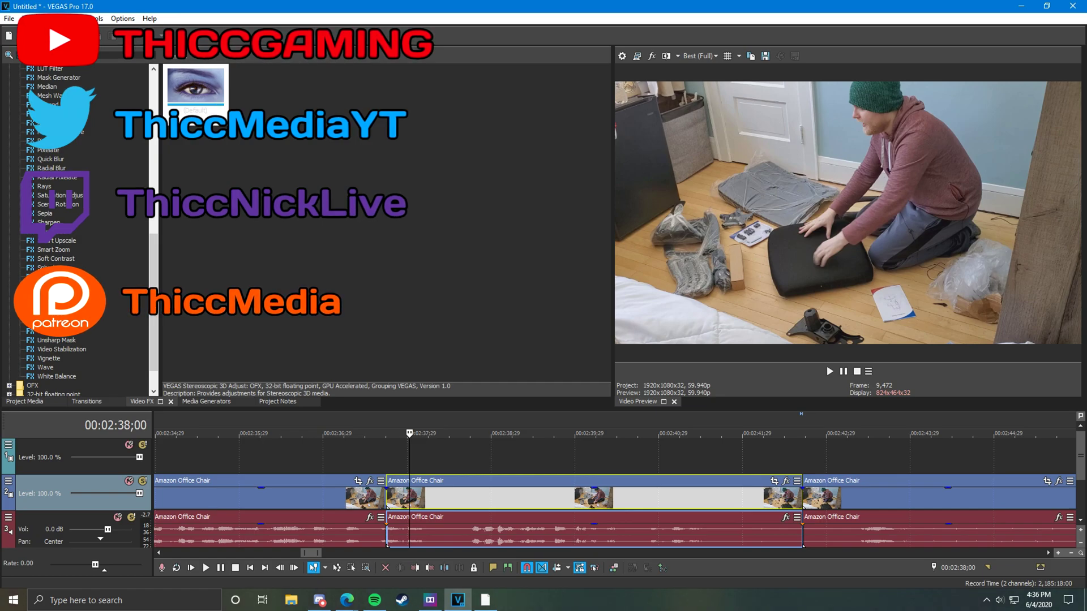
scroll(79, 226, up, 12)
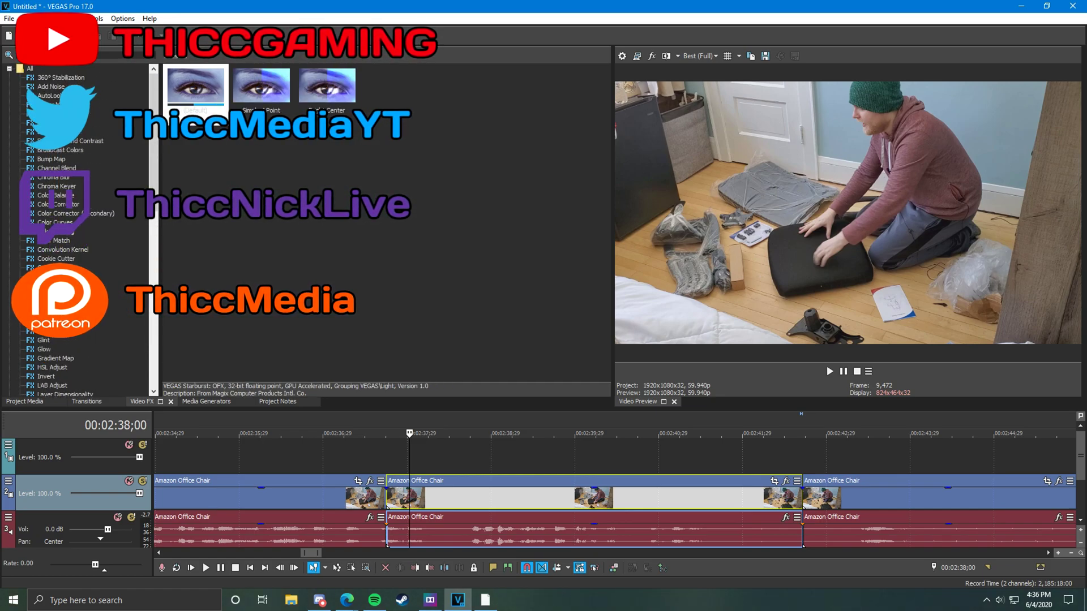